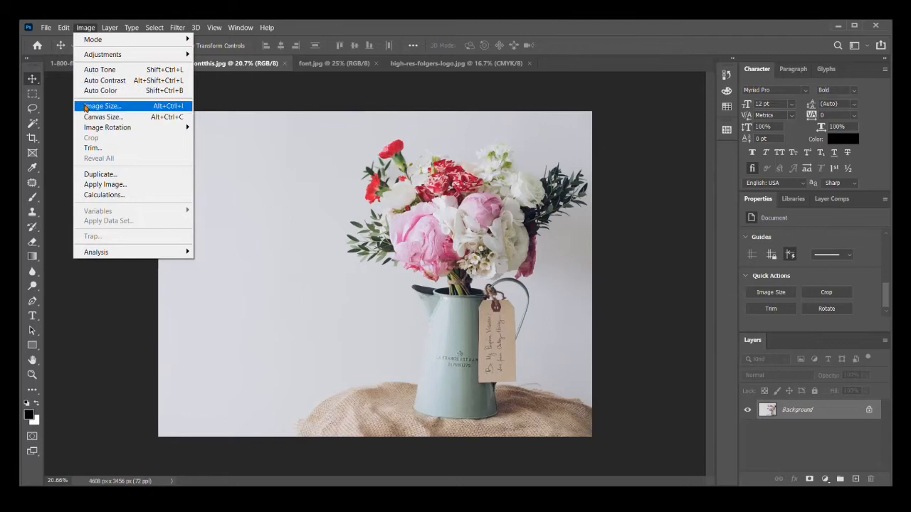
pyautogui.click(89, 105)
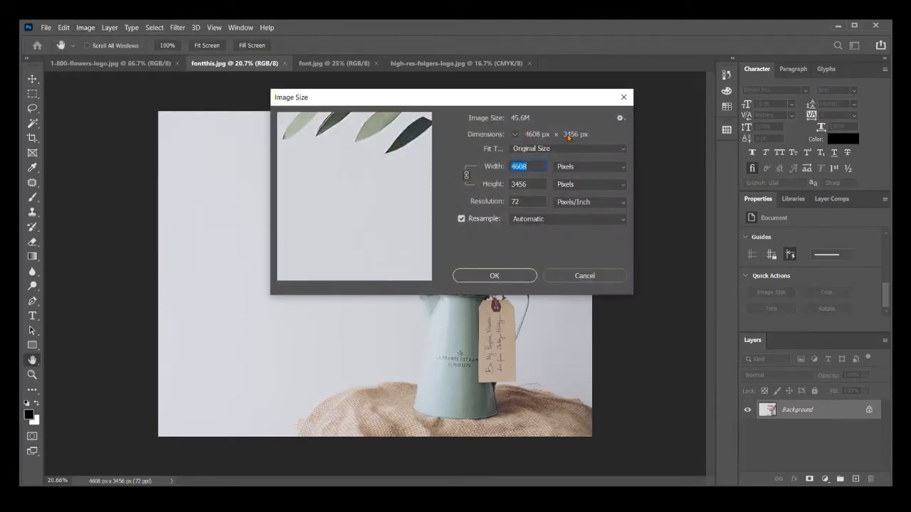
pyautogui.click(622, 169)
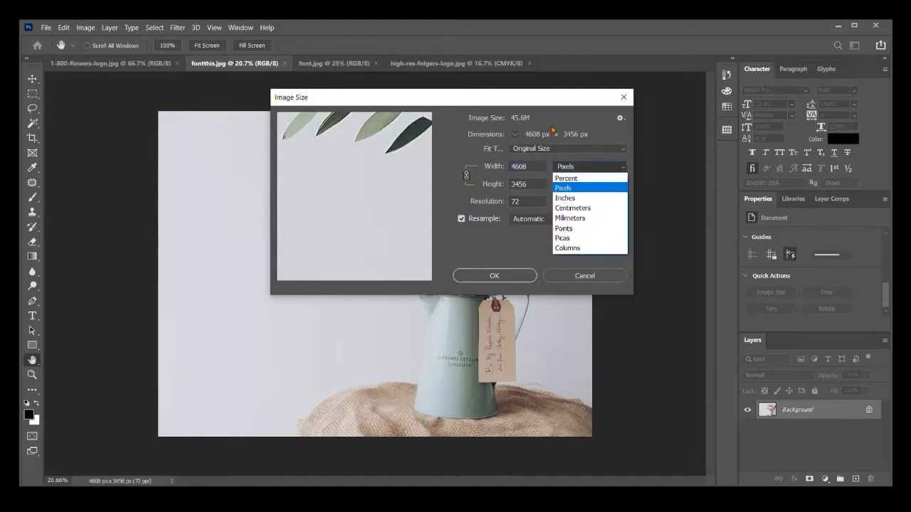
pyautogui.click(559, 104)
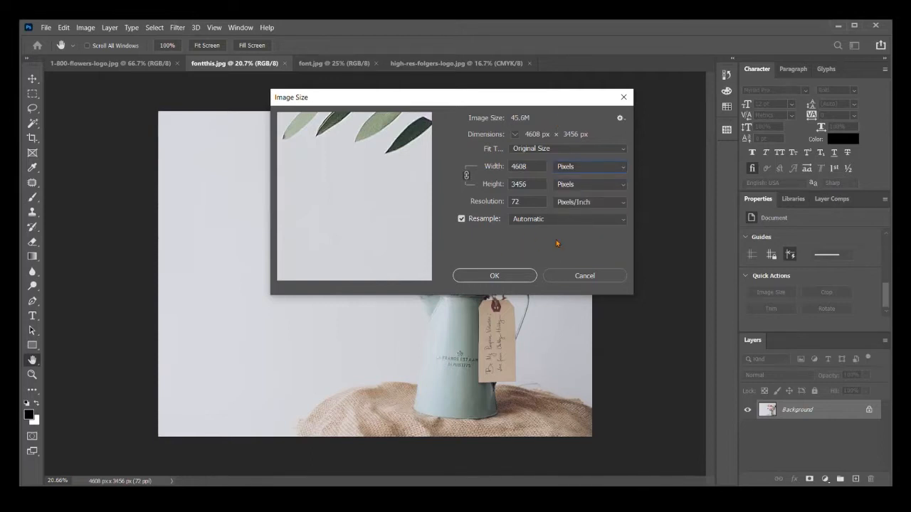
pyautogui.moveTo(536, 165); pyautogui.dragTo(448, 155)
pyautogui.write('1200')
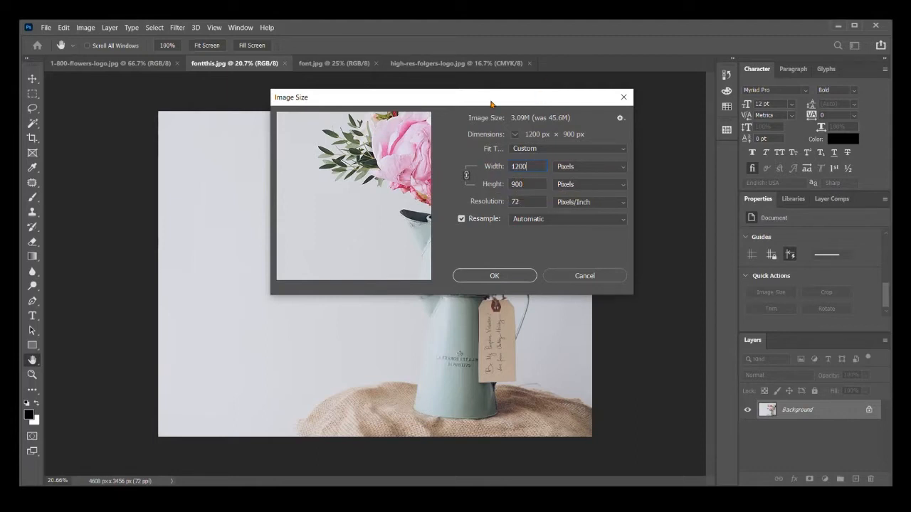
pyautogui.click(583, 276)
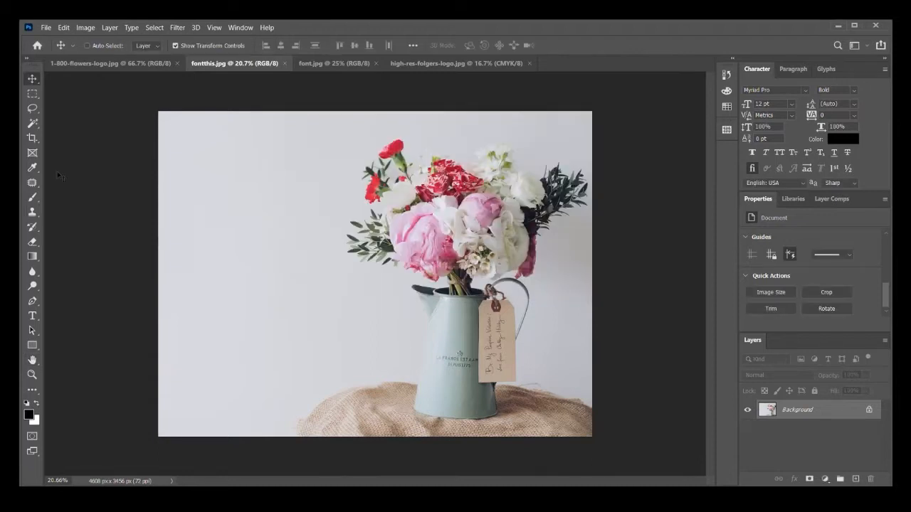
# Activate the Crop tool for the flower photo and select the Graphic and Web workspace
pyautogui.click(32, 140)
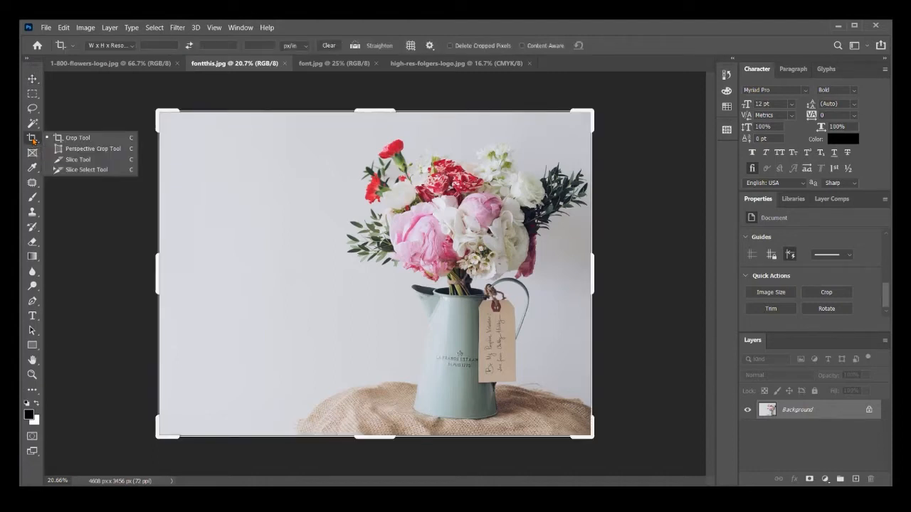
pyautogui.click(632, 27)
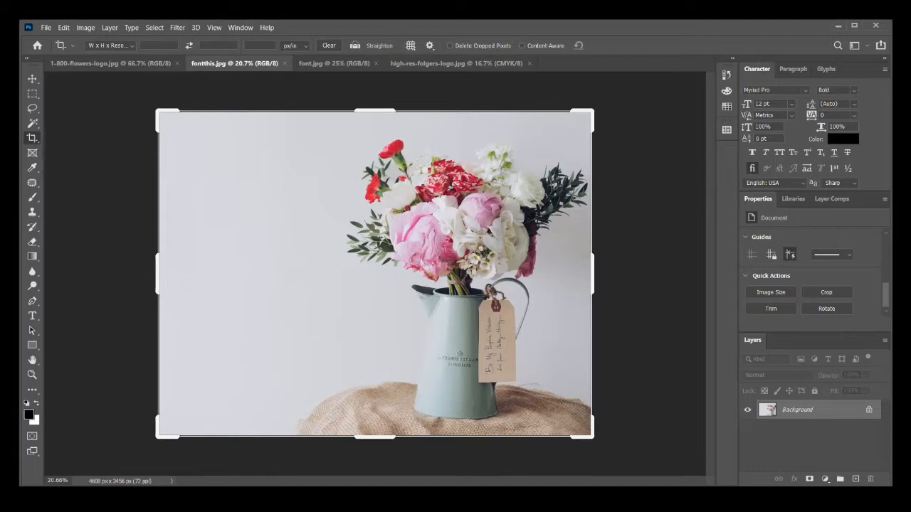
pyautogui.click(856, 46)
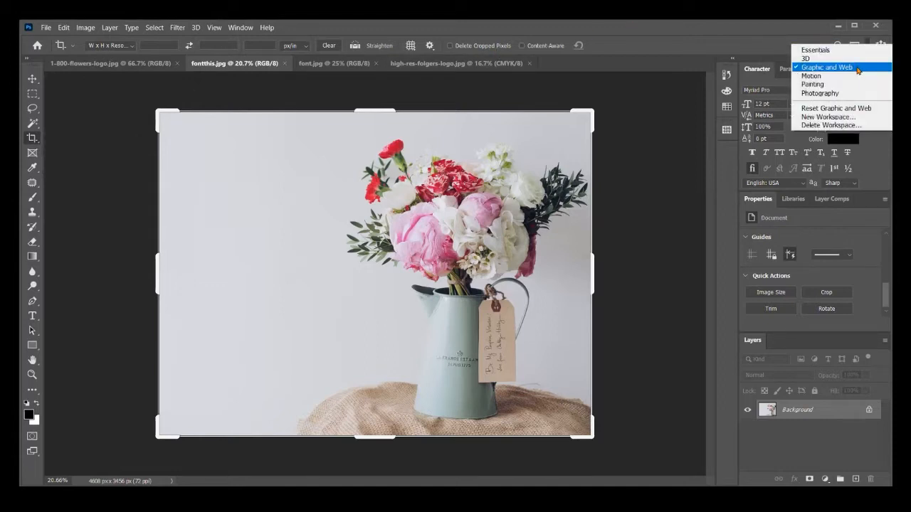
pyautogui.click(858, 69)
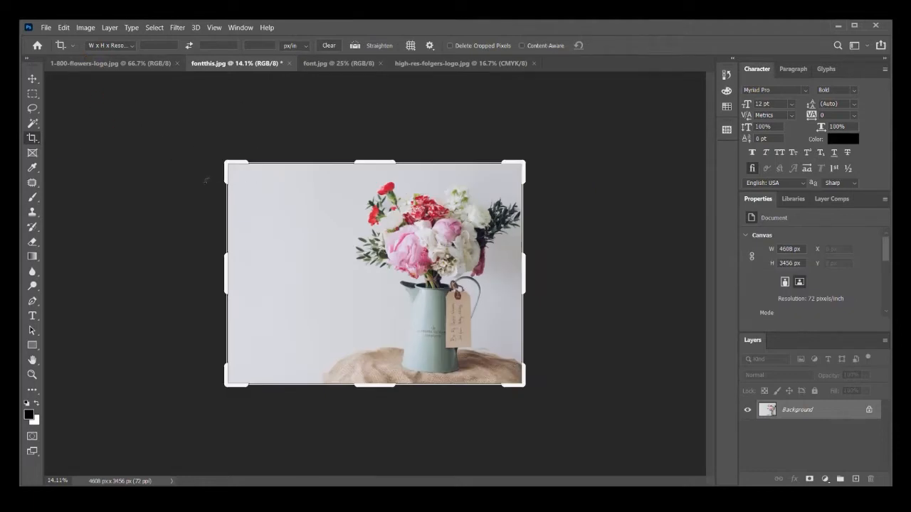
# Set the crop to W x H x Resolution with 1200 px width, 1200 px height and 72 px/in
pyautogui.moveTo(226, 168)
pyautogui.mouseDown()
pyautogui.moveTo(275, 182)
pyautogui.moveTo(273, 171)
pyautogui.moveTo(256, 168)
pyautogui.moveTo(278, 199)
pyautogui.moveTo(309, 213)
pyautogui.moveTo(227, 163)
pyautogui.mouseUp()
pyautogui.click(110, 45)
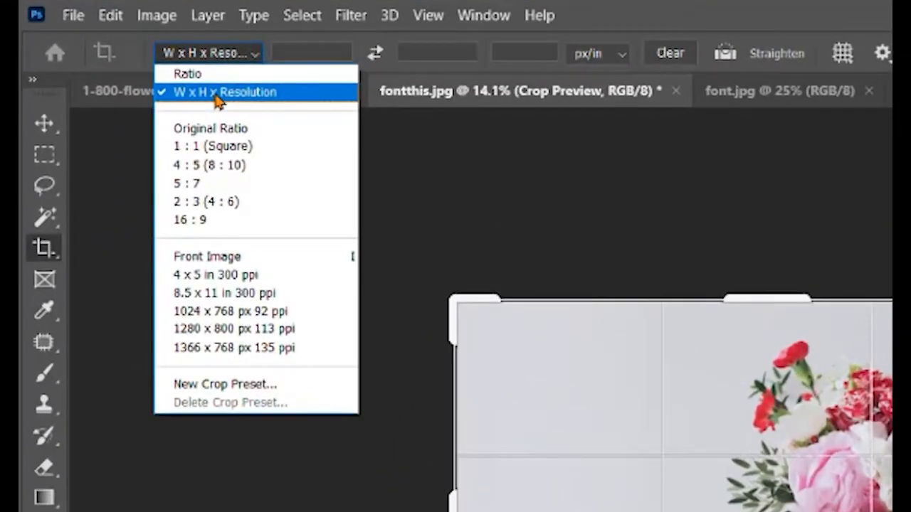
pyautogui.click(216, 96)
pyautogui.click(281, 47)
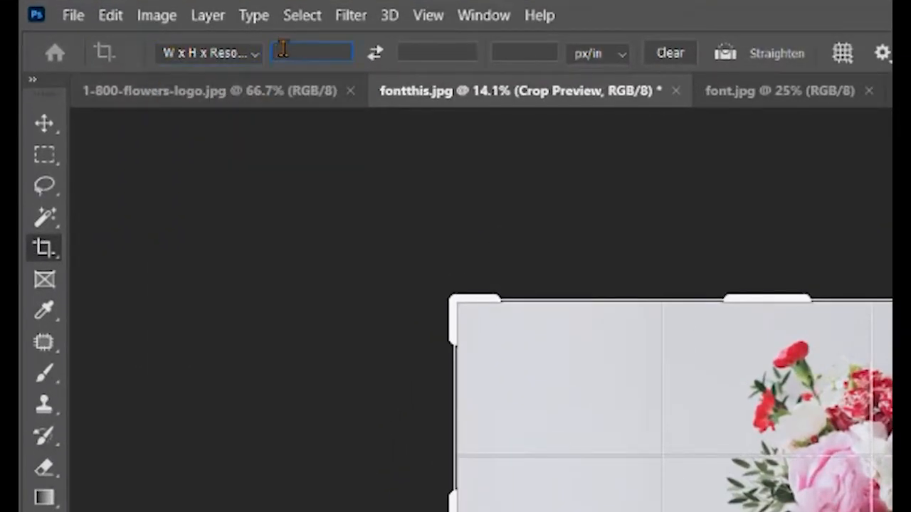
pyautogui.write('1800')
pyautogui.press('Tab')
pyautogui.write('1200')
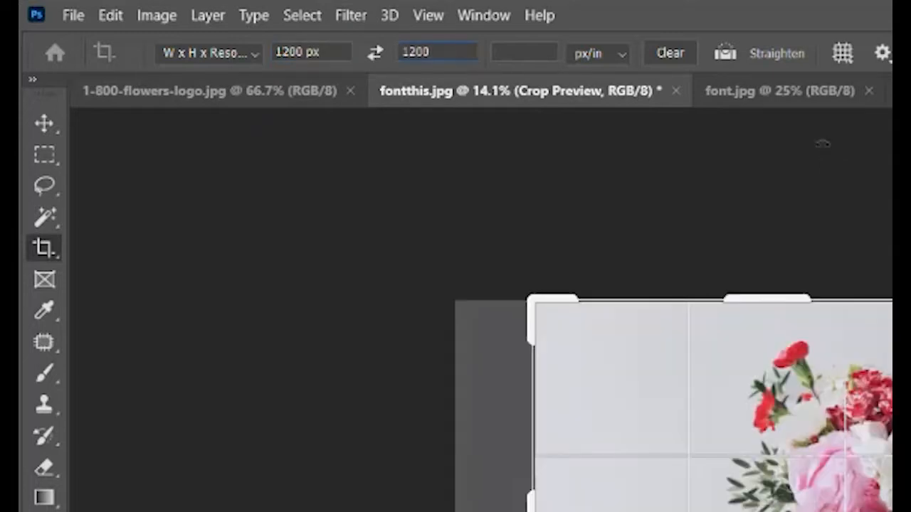
pyautogui.click(518, 52)
pyautogui.write('72')
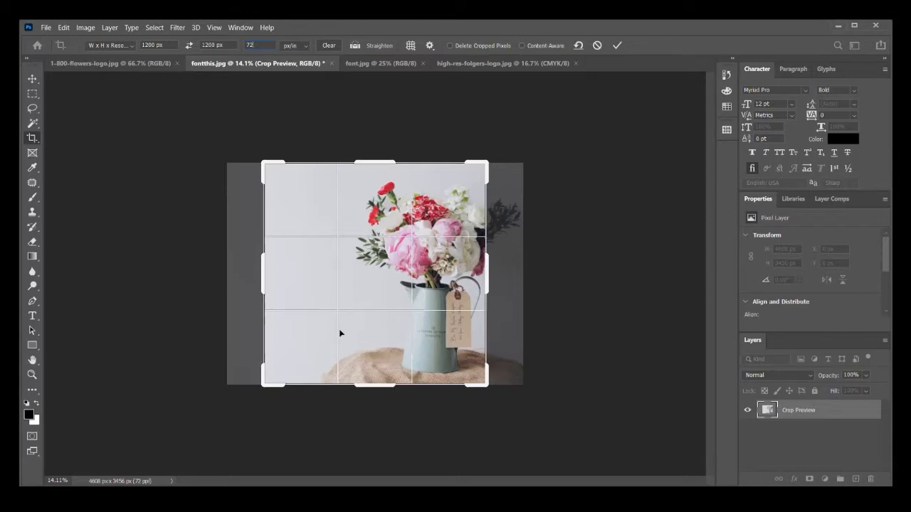
# Extend the crop frame beyond the photo's top and left edges, enable Content-Aware filling, and apply the crop
pyautogui.moveTo(262, 165); pyautogui.dragTo(212, 151)
pyautogui.moveTo(352, 242); pyautogui.dragTo(343, 244)
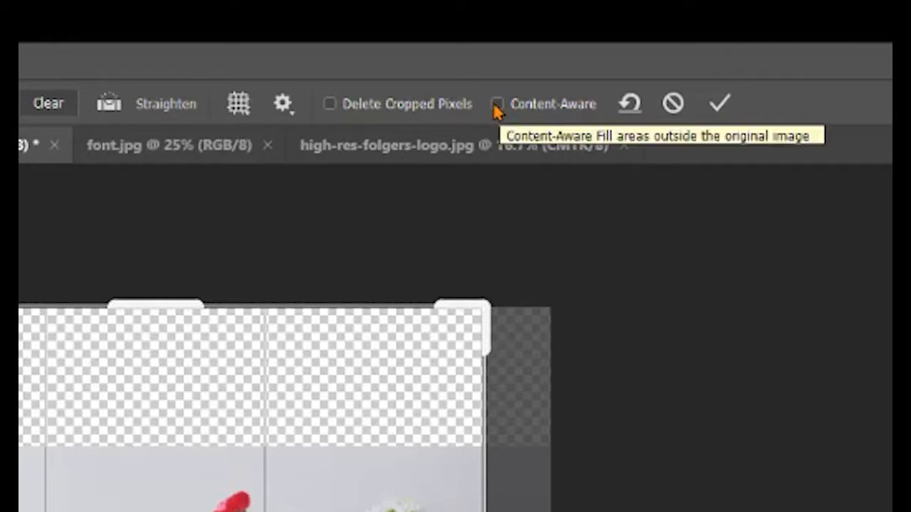
pyautogui.click(496, 105)
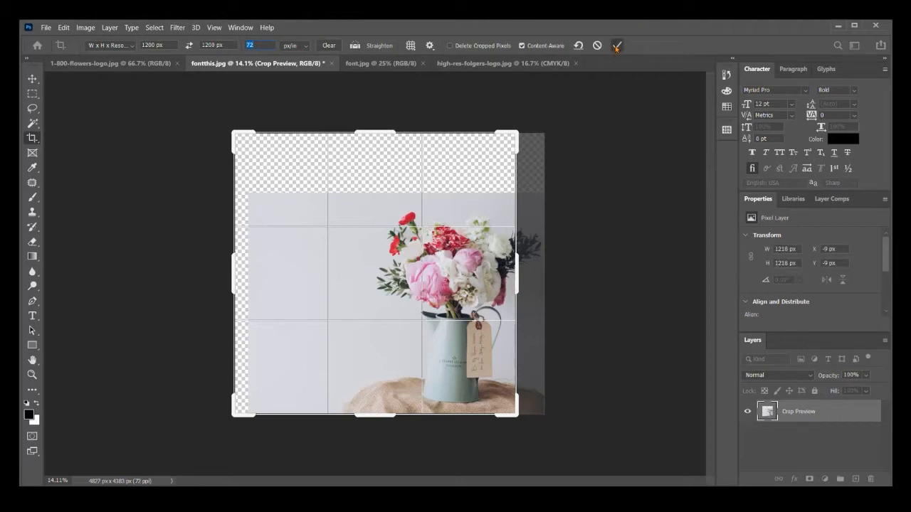
pyautogui.click(616, 46)
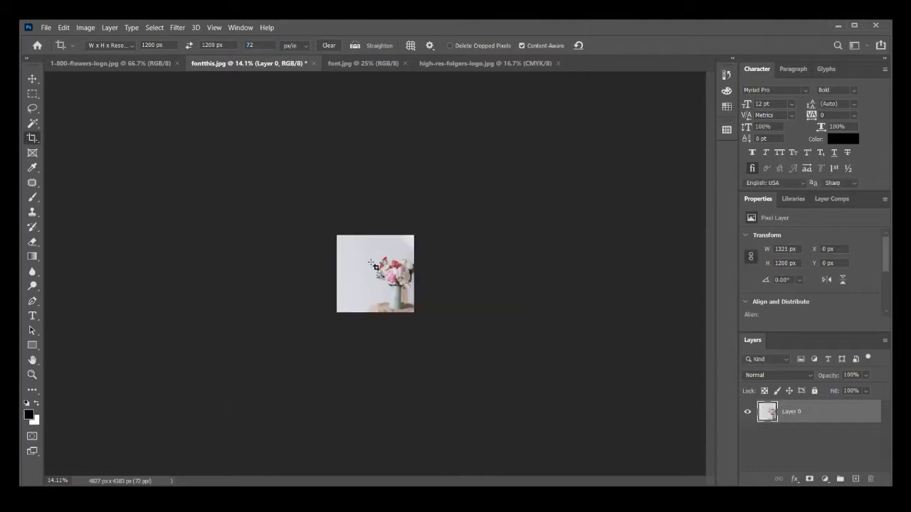
# Patch the stray pink area in the photo's upper-right corner with plain background from its left side, and clear the selection
pyautogui.scroll(6, 357, 308)
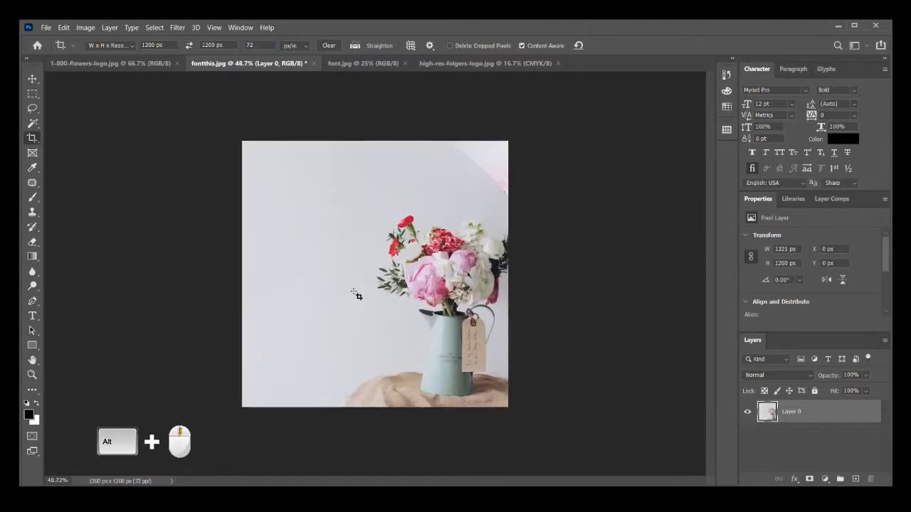
pyautogui.scroll(1, 357, 296)
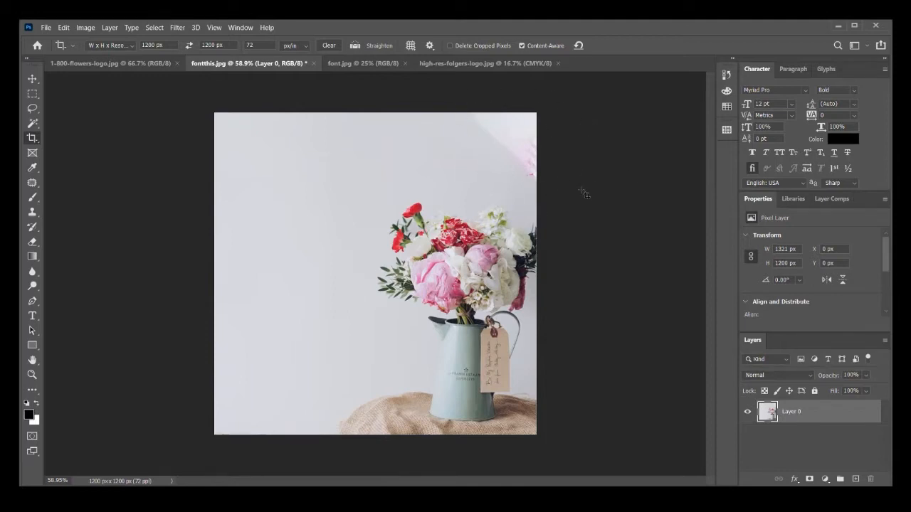
pyautogui.click(32, 78)
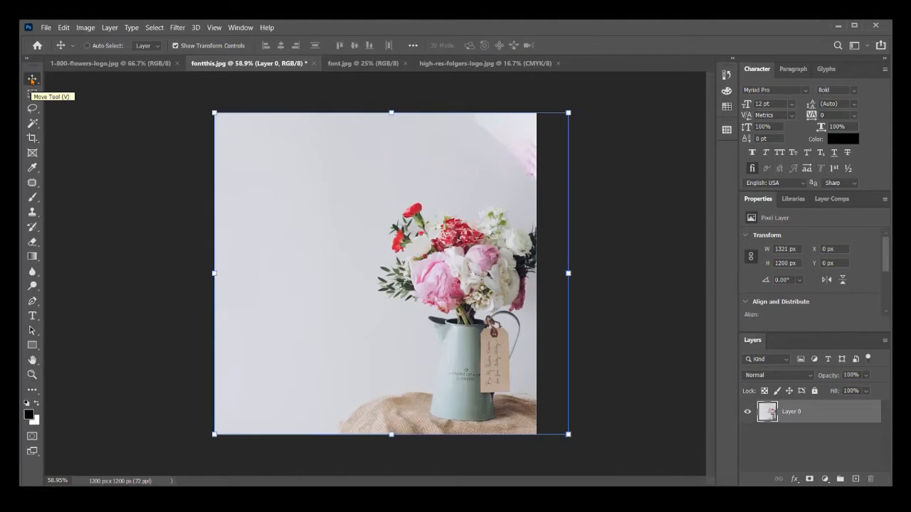
pyautogui.click(32, 182)
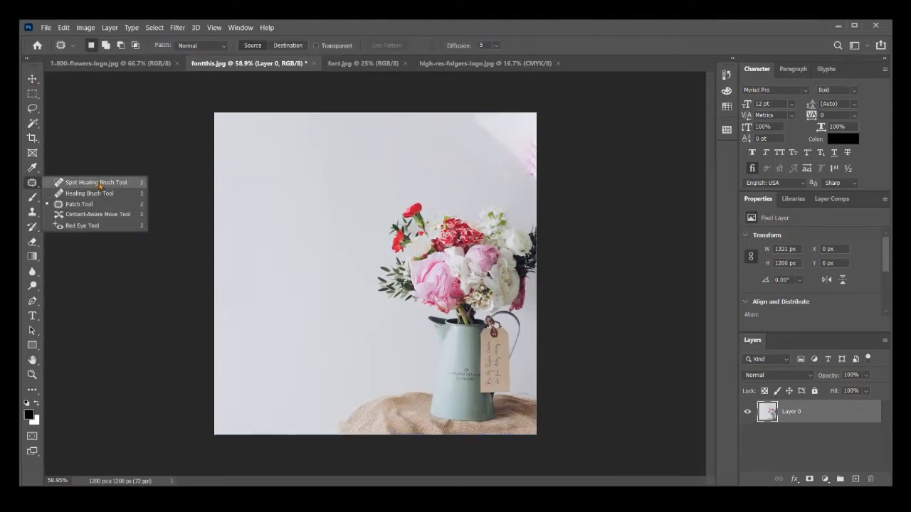
pyautogui.click(76, 206)
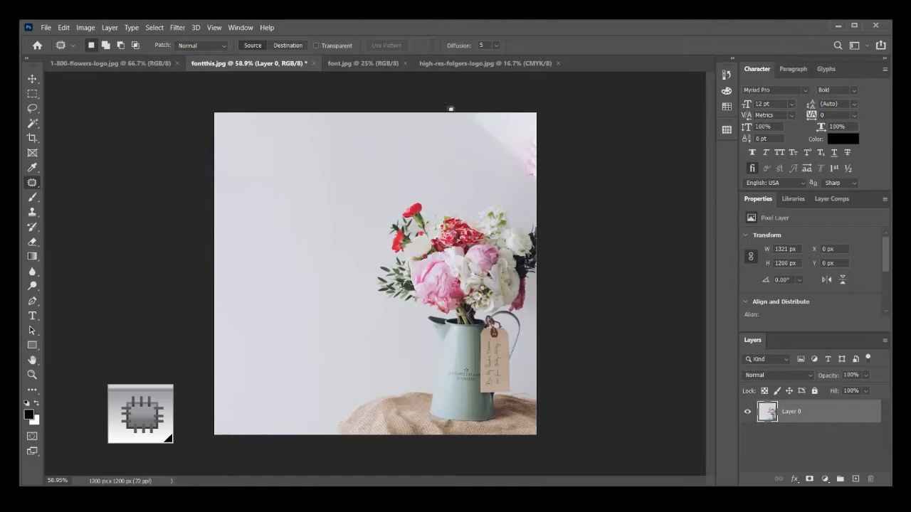
pyautogui.moveTo(450, 108)
pyautogui.mouseDown()
pyautogui.moveTo(449, 136)
pyautogui.moveTo(504, 189)
pyautogui.moveTo(539, 204)
pyautogui.moveTo(569, 187)
pyautogui.moveTo(571, 128)
pyautogui.moveTo(521, 91)
pyautogui.moveTo(447, 121)
pyautogui.mouseUp()
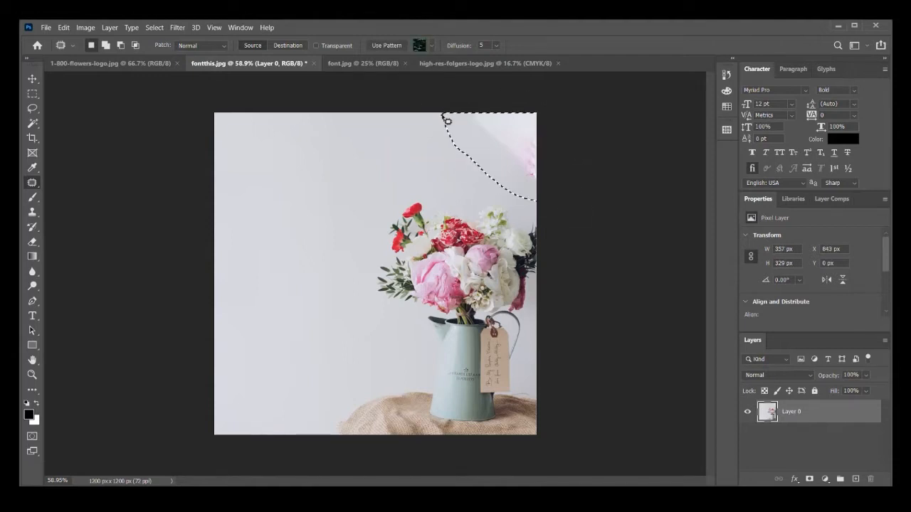
pyautogui.moveTo(502, 140); pyautogui.dragTo(286, 182)
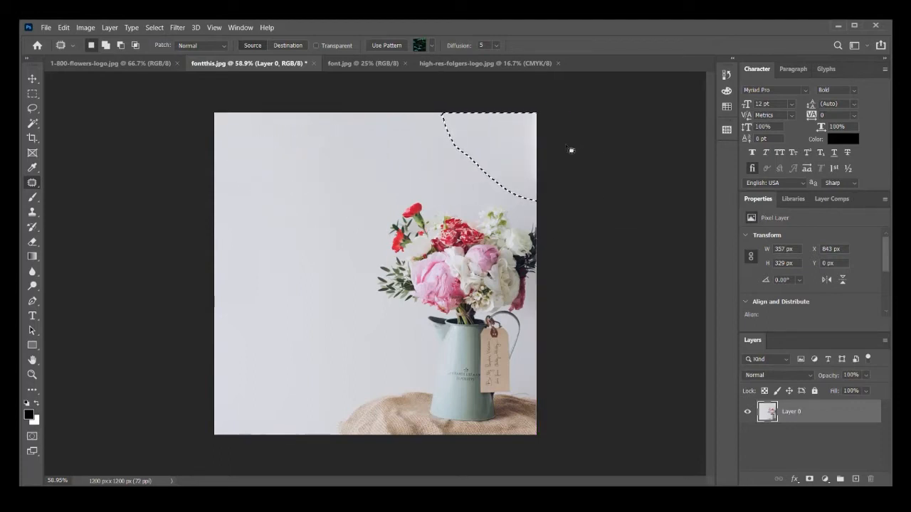
pyautogui.hotkey('ctrl', 'd')
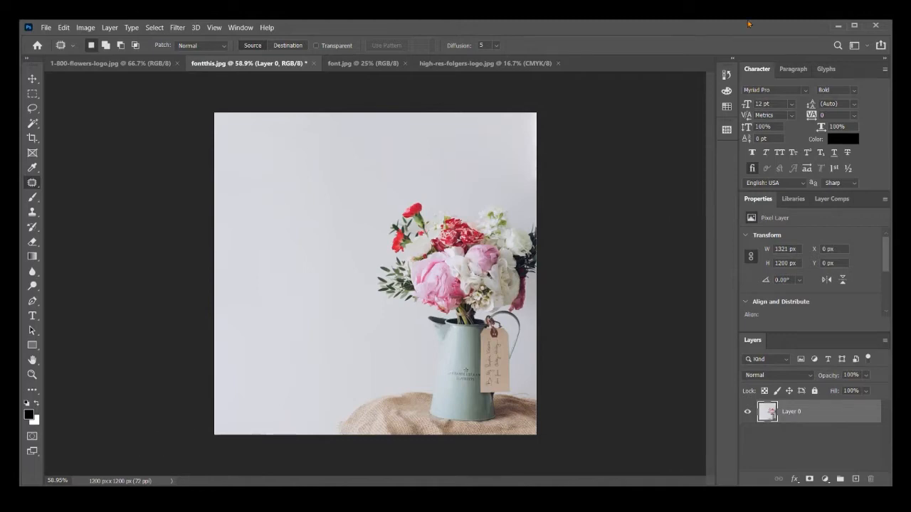
# Inspect the retouched photo up close and check its pixel dimensions and resolution in Image Size
pyautogui.scroll(3, 588, 156)
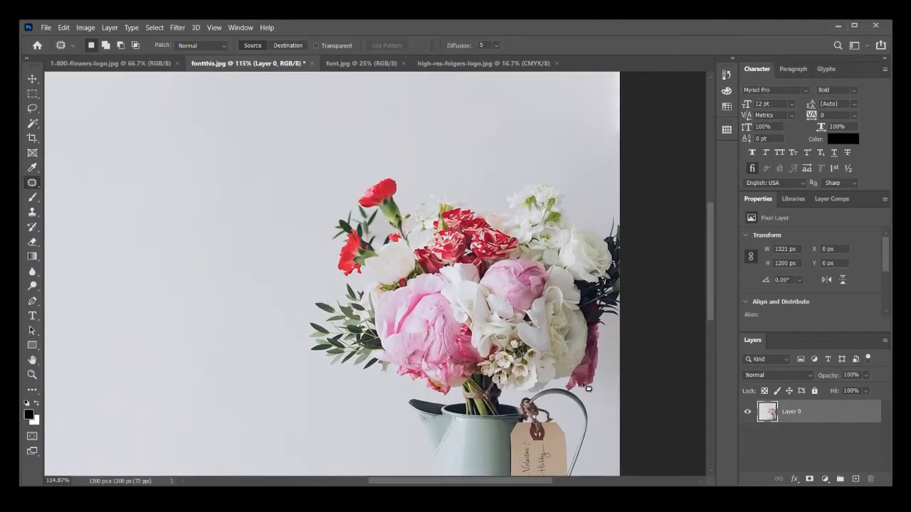
pyautogui.moveTo(589, 389); pyautogui.dragTo(549, 111)
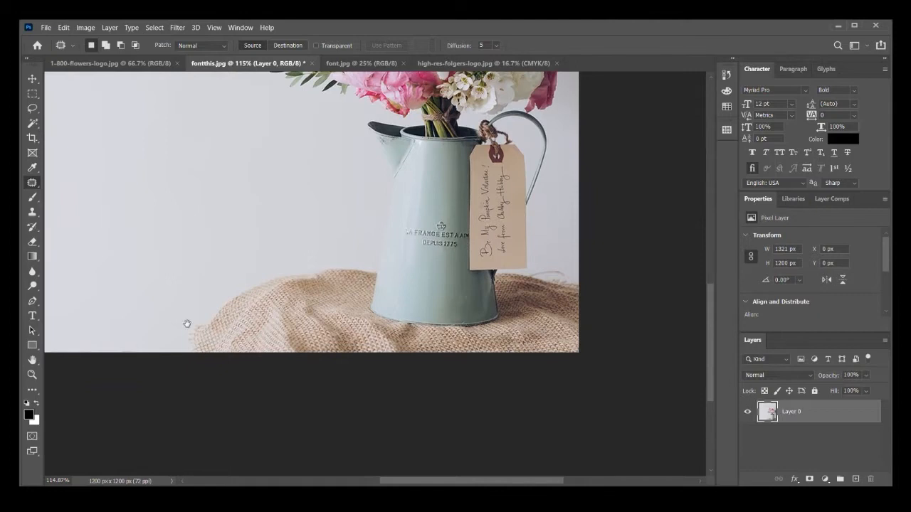
pyautogui.scroll(-3, 313, 199)
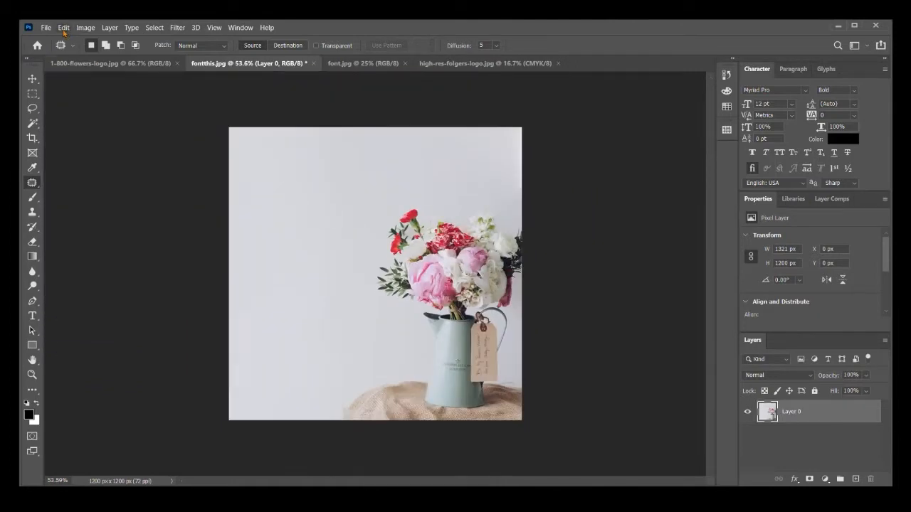
pyautogui.click(86, 27)
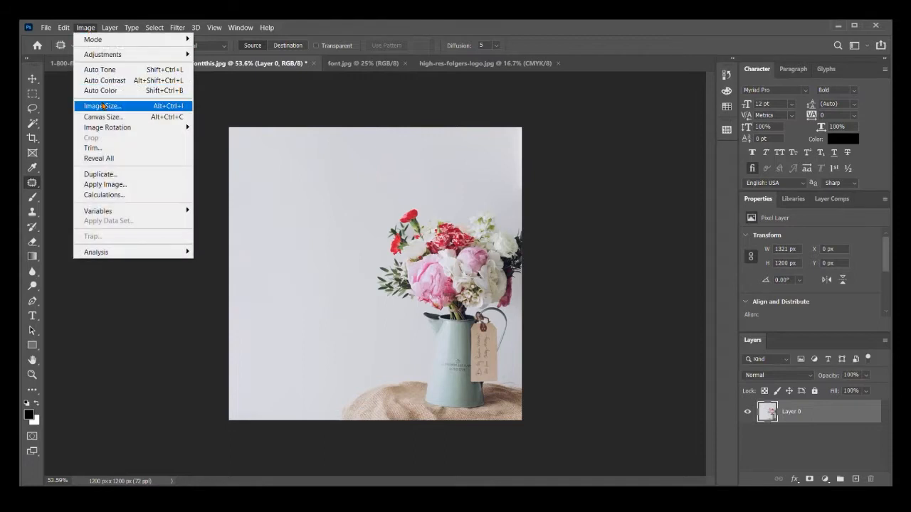
pyautogui.click(103, 106)
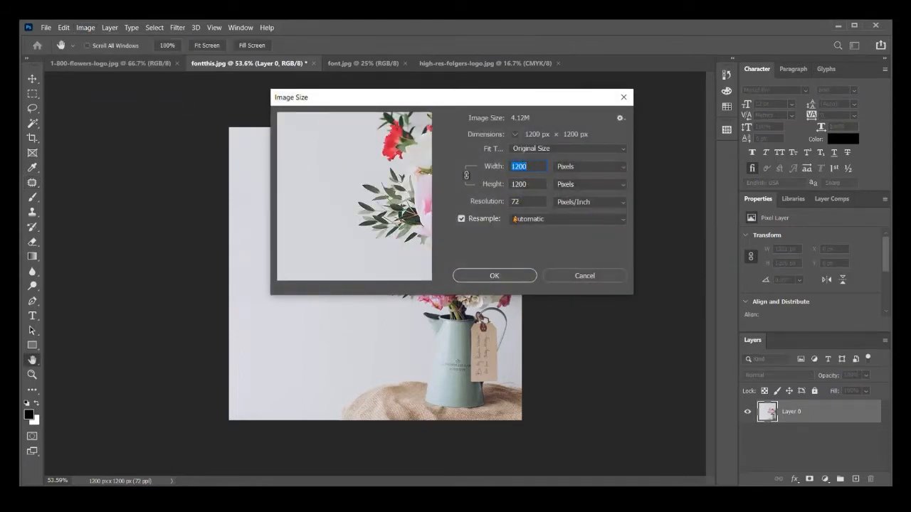
pyautogui.click(601, 275)
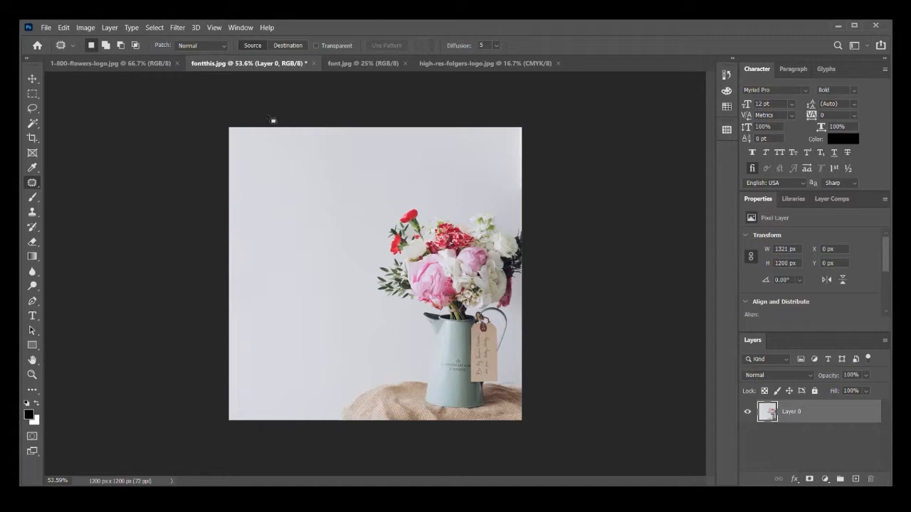
# Switch to the 1-800-flowers-logo.jpg document and activate the Magic Wand tool
pyautogui.click(32, 79)
pyautogui.click(109, 64)
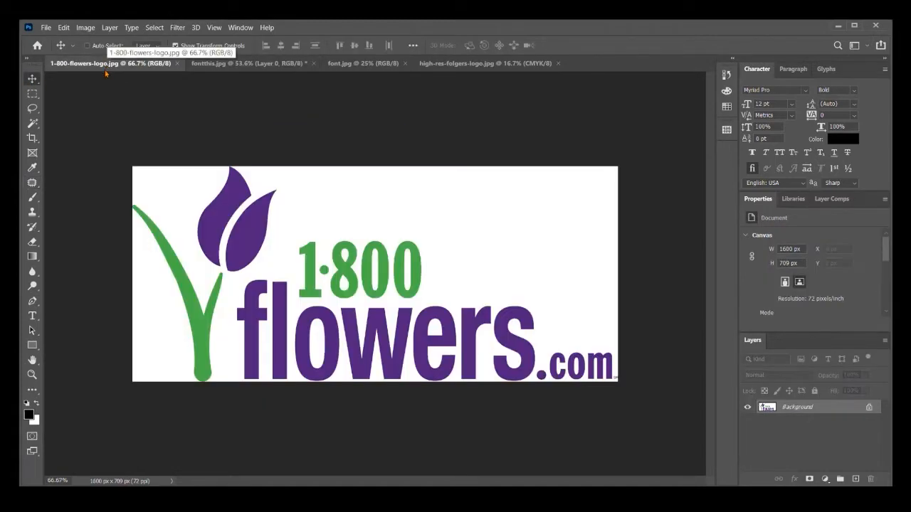
pyautogui.click(32, 124)
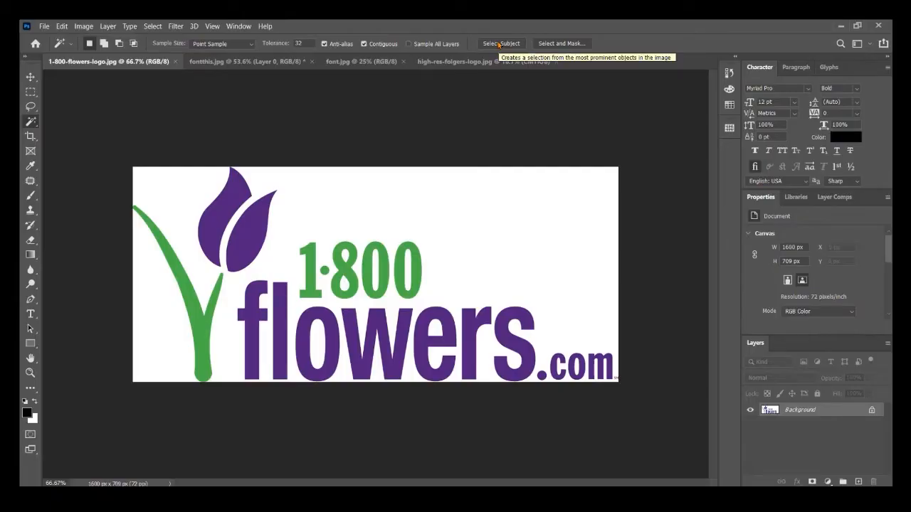
# Try to select the logo artwork with Select Subject, and clear the selection
pyautogui.click(498, 45)
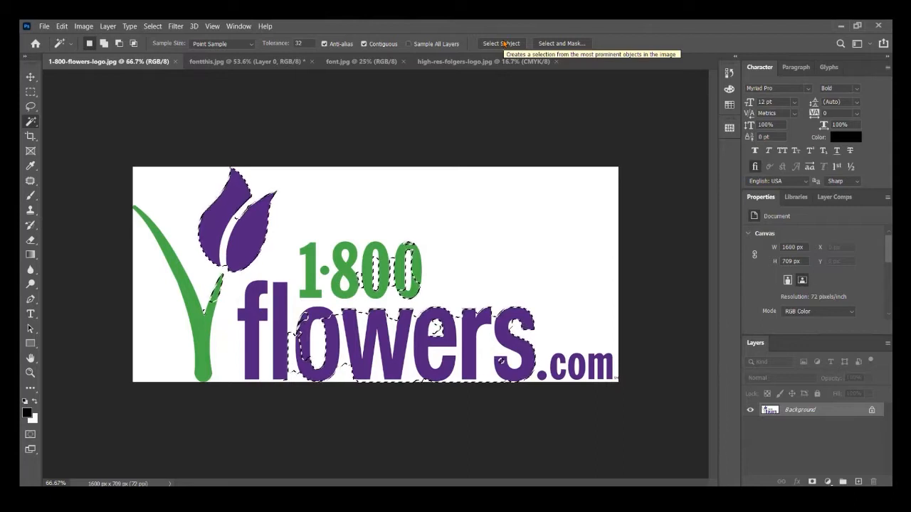
pyautogui.hotkey('ctrl', 'd')
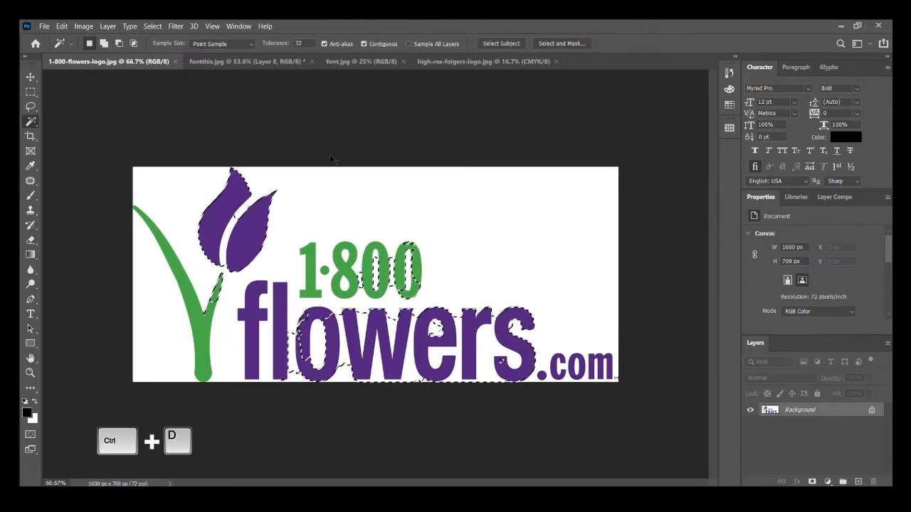
# Try to select the whole logo artwork with the Object Selection tool in Rectangle mode, and clear the selection
pyautogui.rightClick(30, 122)
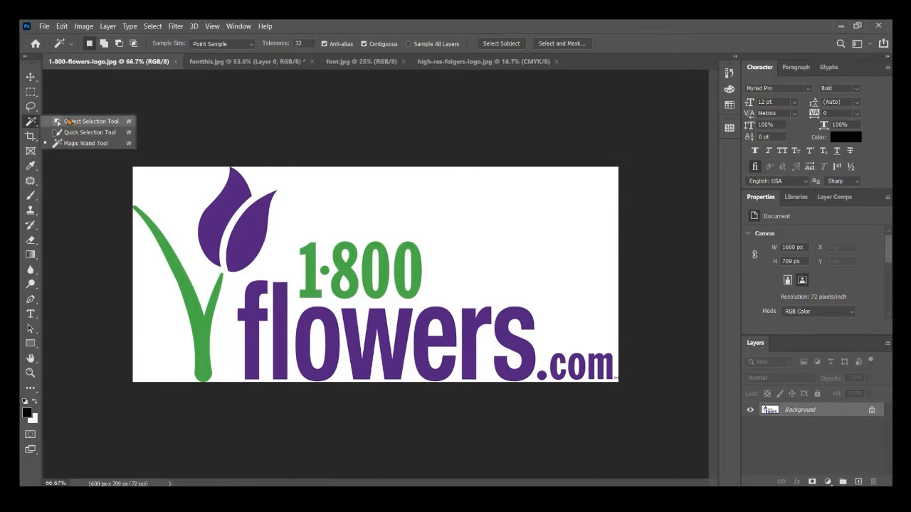
pyautogui.click(69, 122)
pyautogui.moveTo(133, 169); pyautogui.dragTo(622, 383)
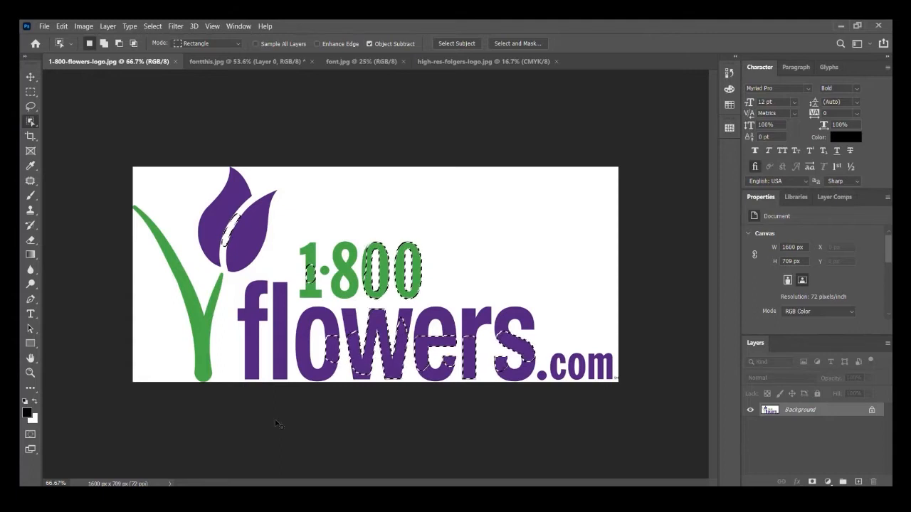
pyautogui.hotkey('ctrl', 'd')
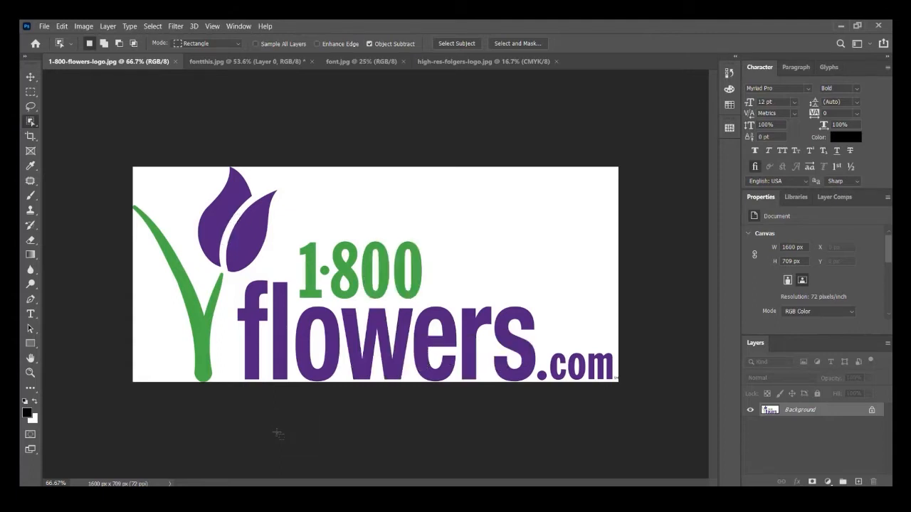
# Select the purple tulip petals, the green stem and the letters "f" and "l" with the Quick Selection tool
pyautogui.rightClick(30, 122)
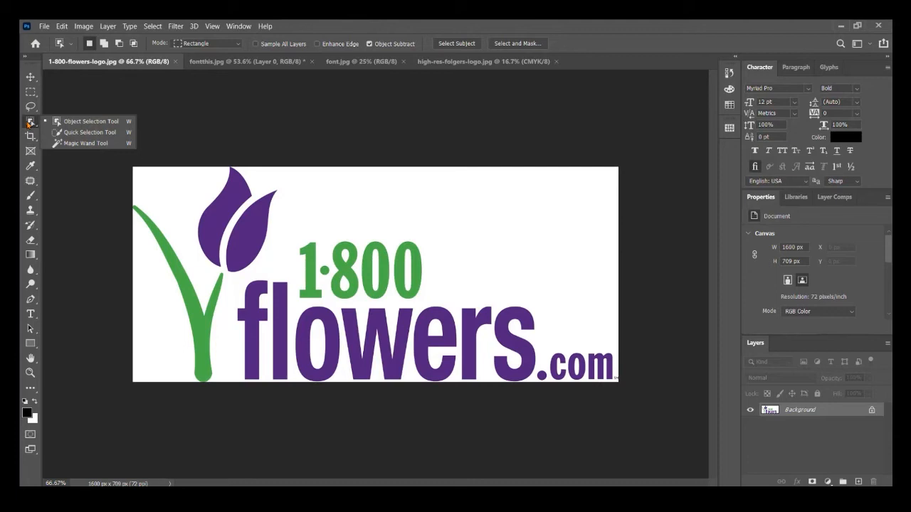
pyautogui.click(85, 132)
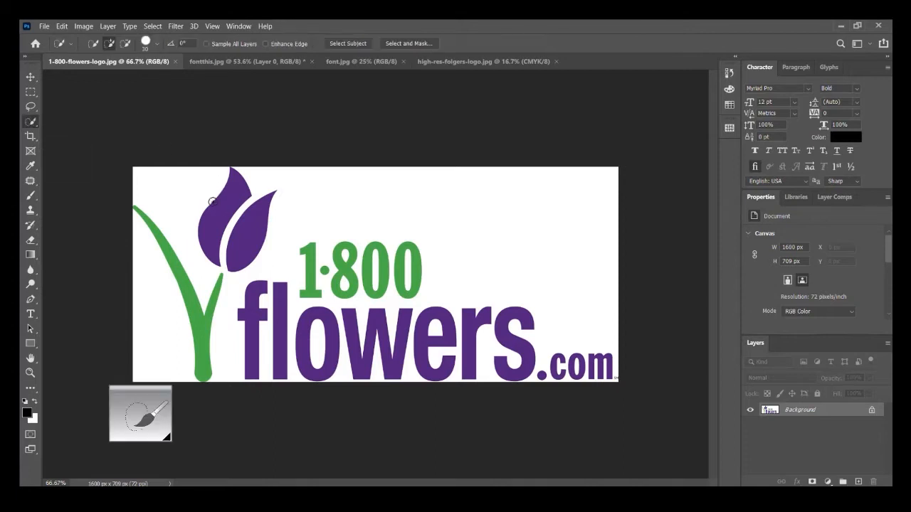
pyautogui.scroll(2, 202, 231)
pyautogui.moveTo(178, 179); pyautogui.dragTo(246, 144)
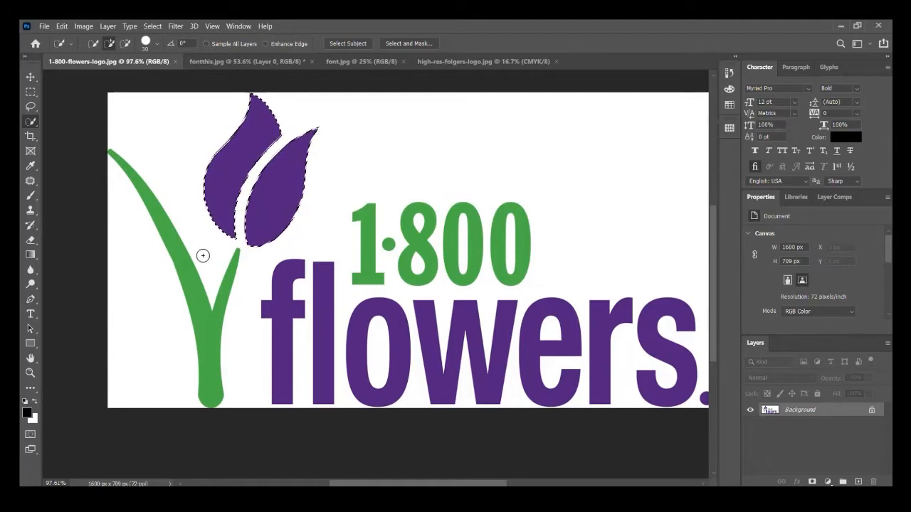
pyautogui.click(169, 242)
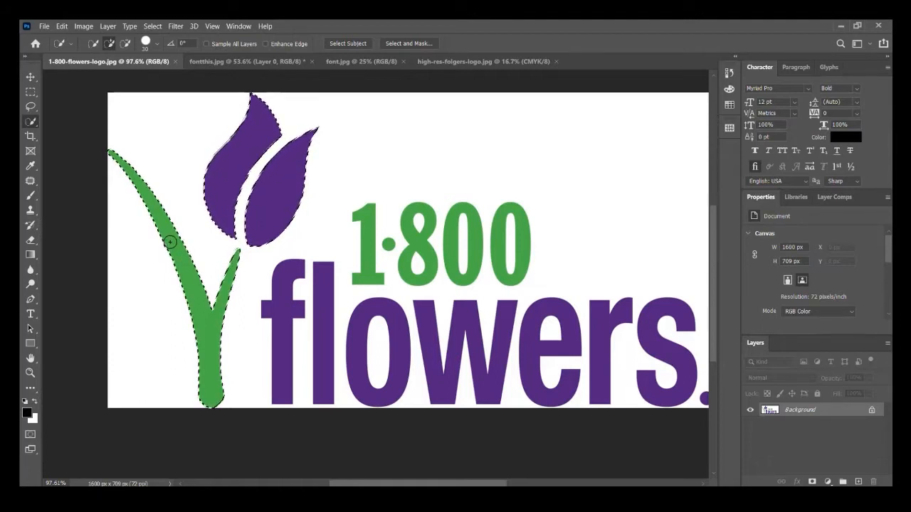
pyautogui.click(287, 270)
pyautogui.click(324, 278)
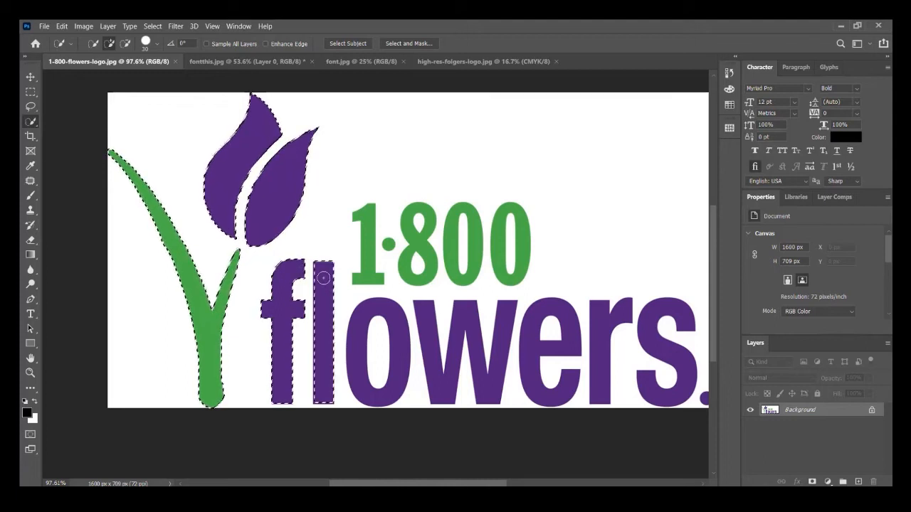
# Add the white area beside the green stem to the selection and subtract it again, clearing the whole selection at the end
pyautogui.click(171, 261)
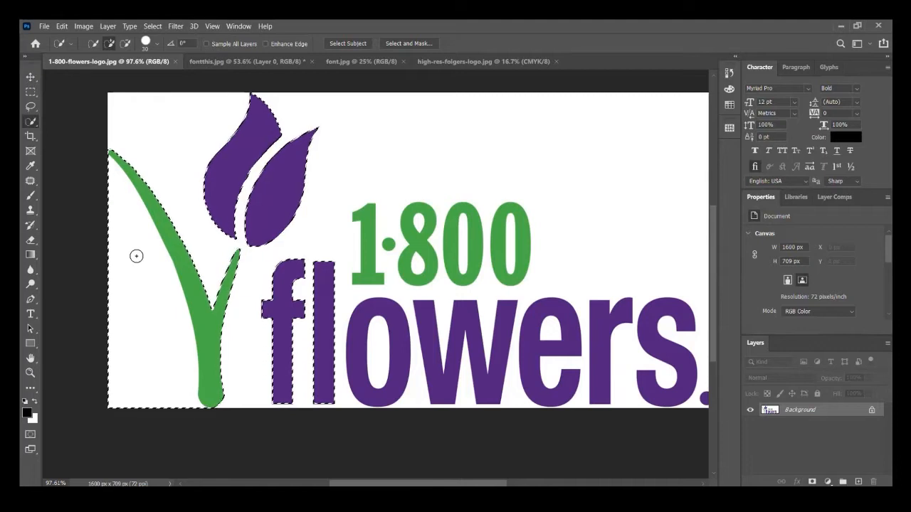
pyautogui.press('alt')
pyautogui.keyDown('alt'); pyautogui.click(122, 232); pyautogui.keyUp('alt')
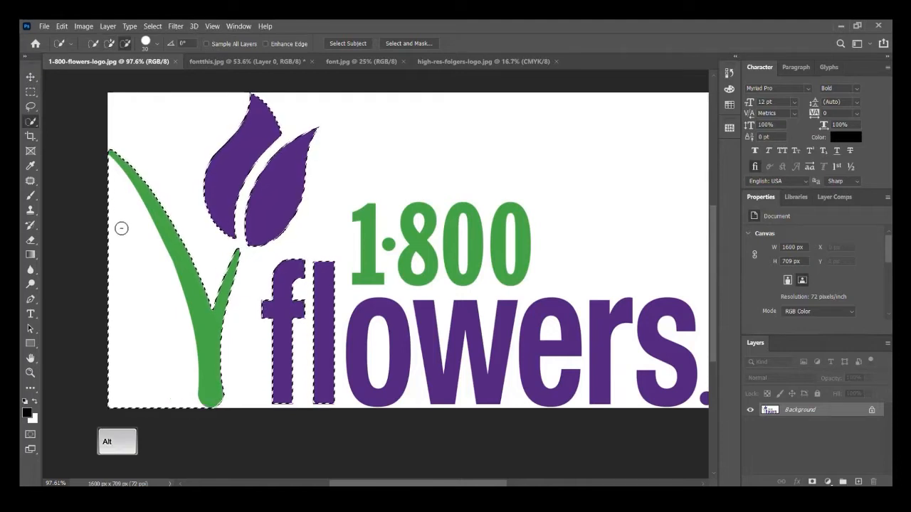
pyautogui.keyDown('alt'); pyautogui.click(137, 276); pyautogui.keyUp('alt')
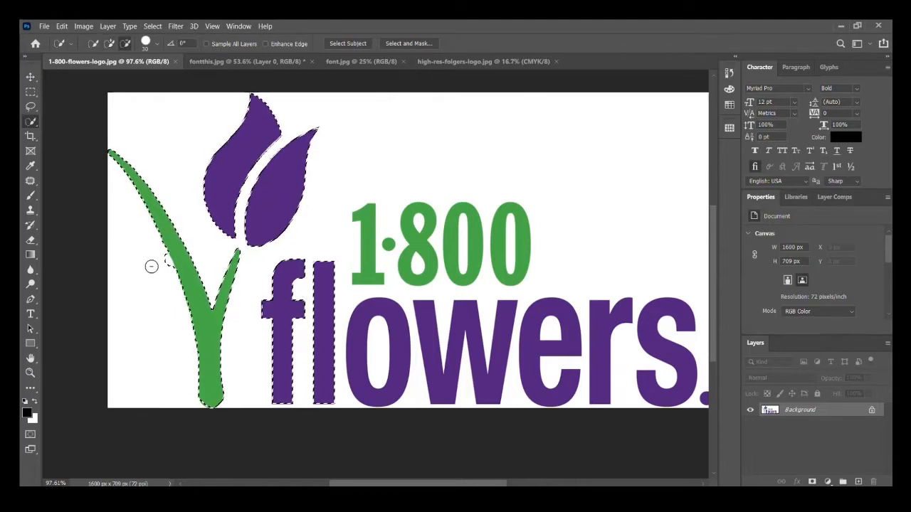
pyautogui.keyDown('alt'); pyautogui.click(159, 256); pyautogui.keyUp('alt')
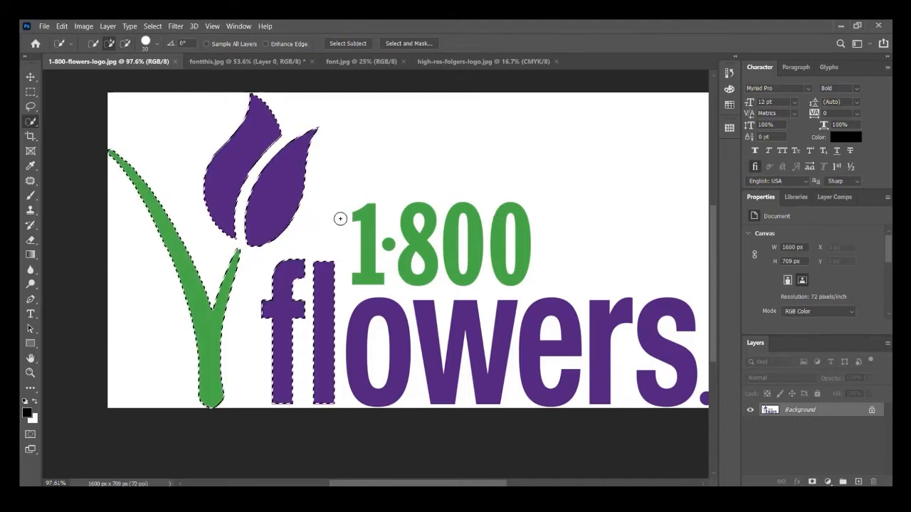
pyautogui.scroll(-1, 309, 242)
pyautogui.scroll(-1, 307, 213)
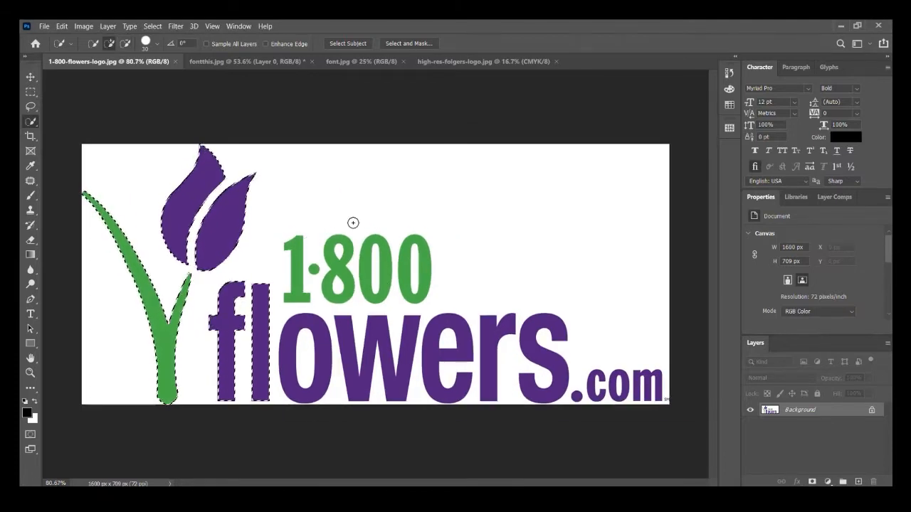
pyautogui.hotkey('ctrl', 'd')
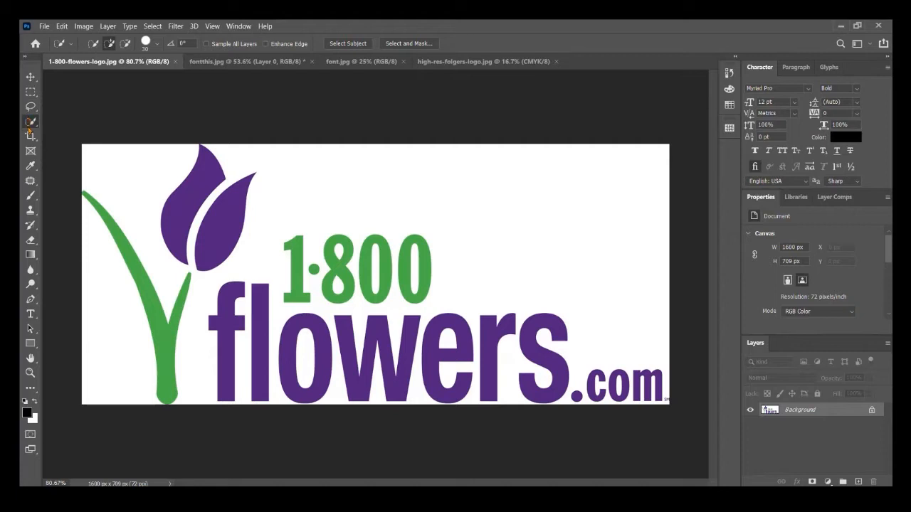
# Try the Magic Wand with Contiguous on, selecting a tulip petal, the digit 8 and the white background in turn
pyautogui.click(31, 122)
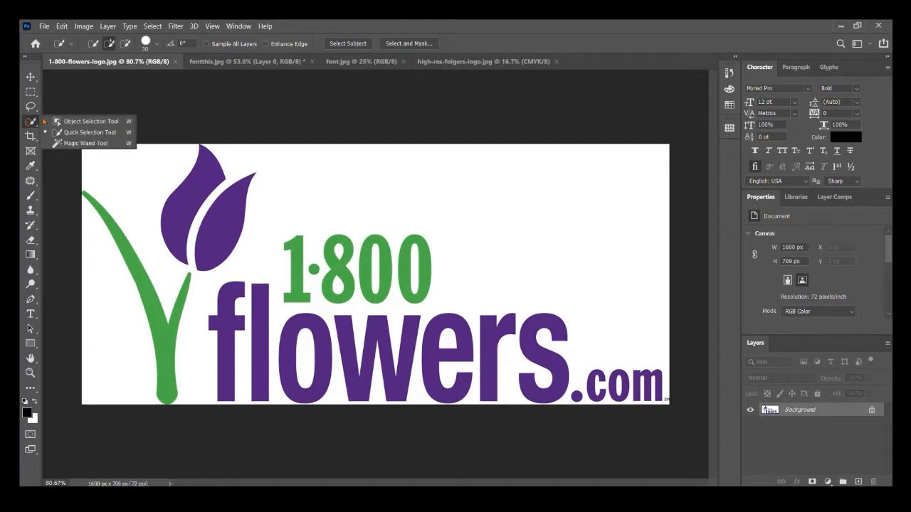
pyautogui.click(85, 143)
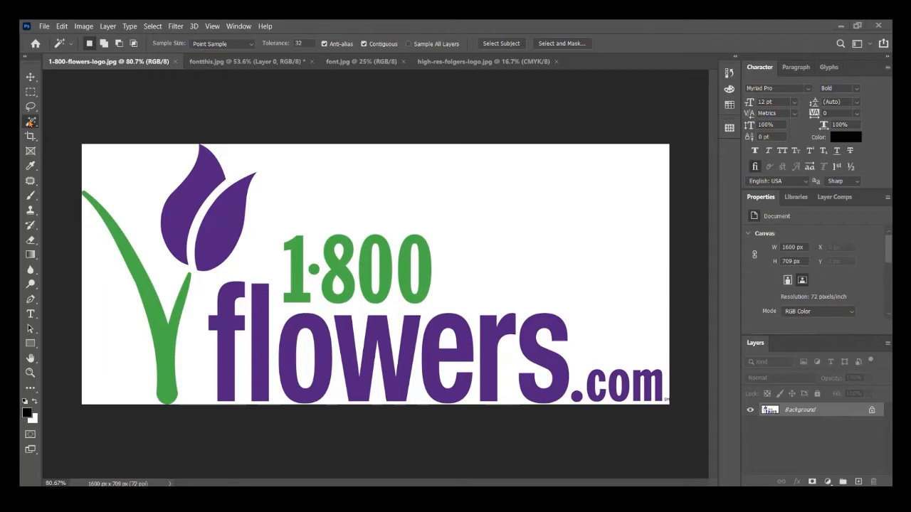
pyautogui.click(194, 188)
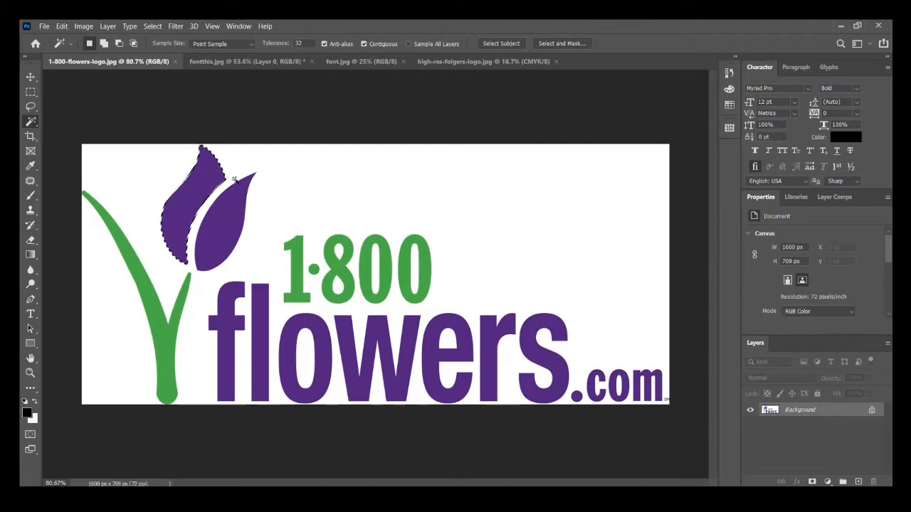
pyautogui.click(347, 249)
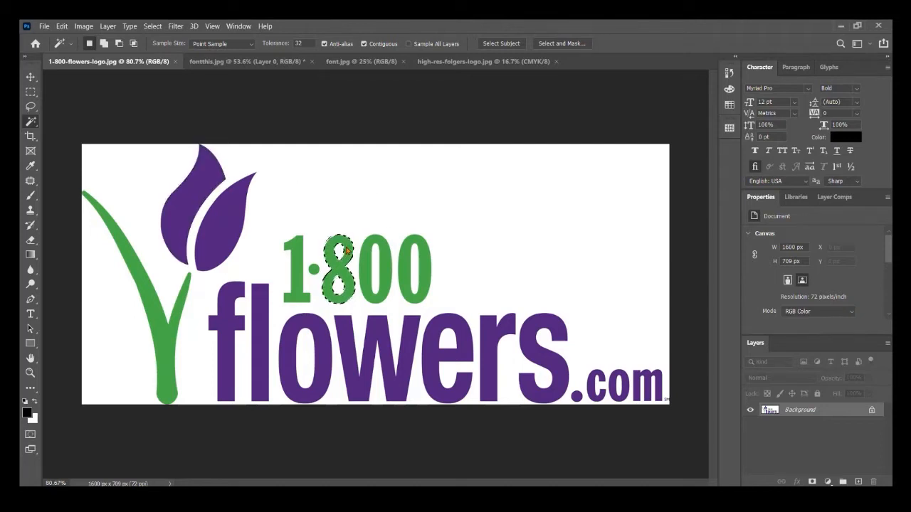
pyautogui.click(548, 187)
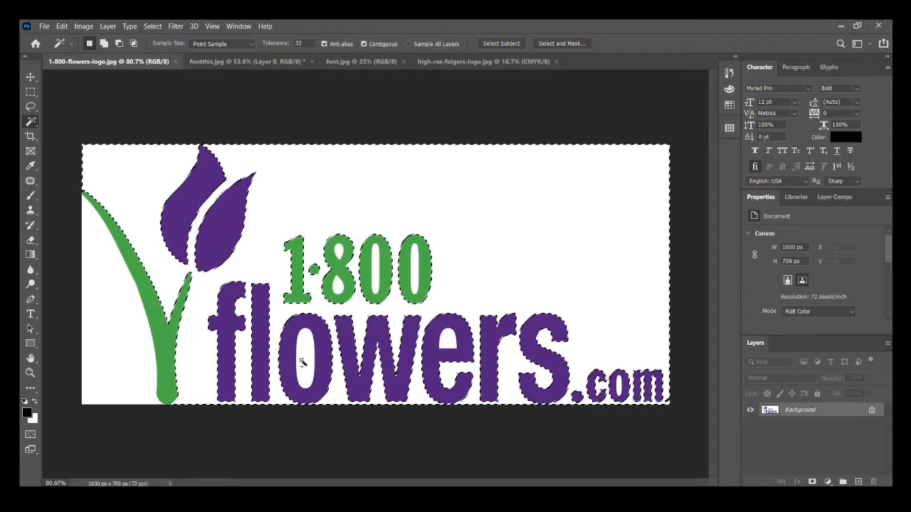
# Add the enclosed white areas inside the 1-800 digits to the background selection, and clear the selection
pyautogui.scroll(2, 334, 336)
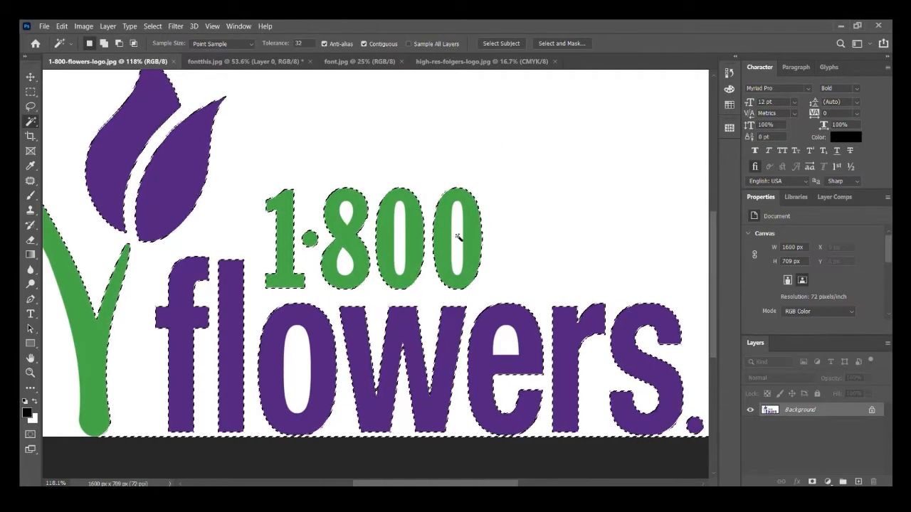
pyautogui.press('shift')
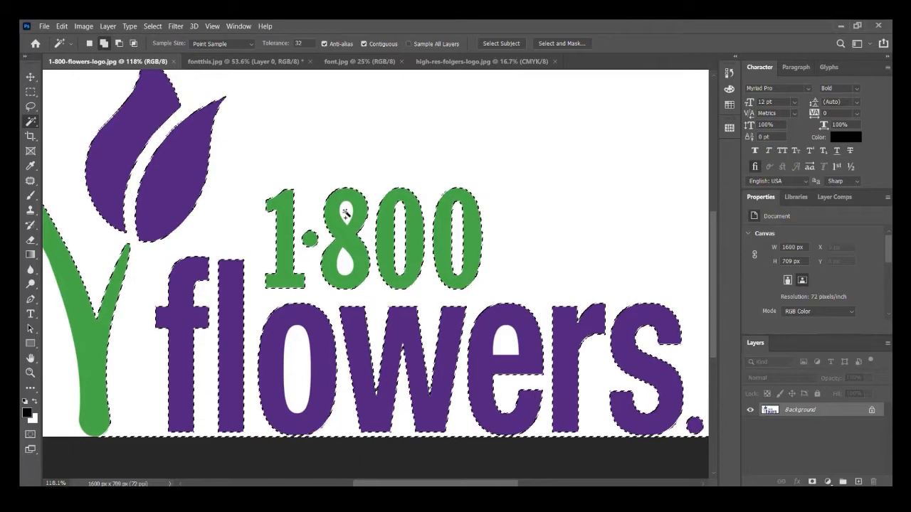
pyautogui.keyDown('shift'); pyautogui.click(346, 266); pyautogui.keyUp('shift')
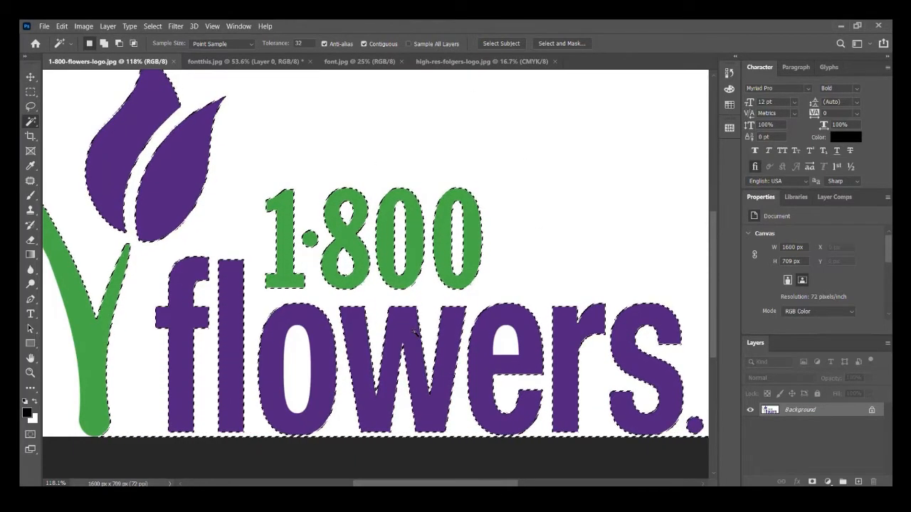
pyautogui.scroll(-2, 416, 318)
pyautogui.scroll(-2, 417, 318)
pyautogui.hotkey('ctrl', 'z')
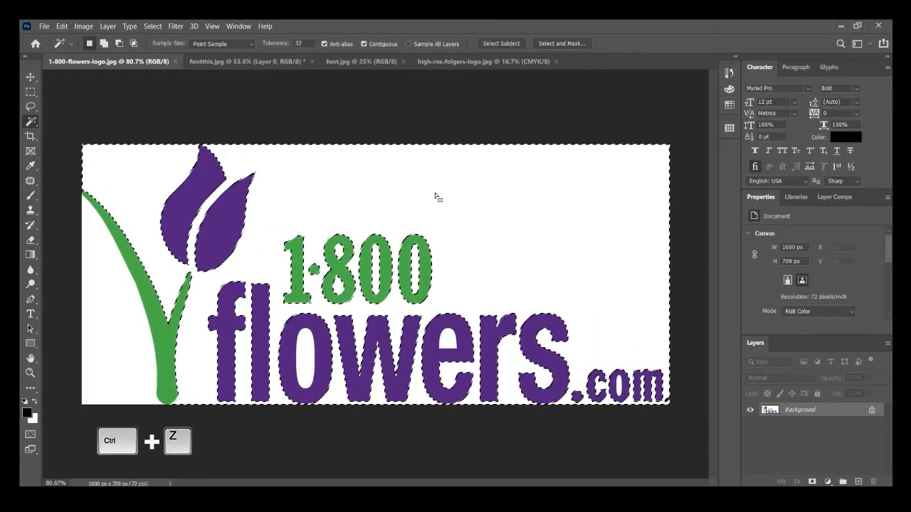
pyautogui.hotkey('ctrl', 'd')
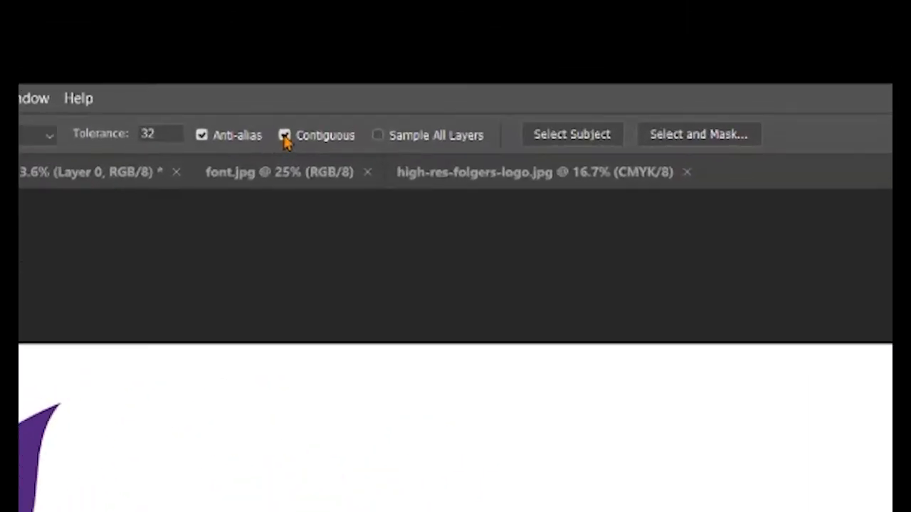
# Mask out every white area of the logo using a Magic Wand selection with Contiguous off and an inverted layer mask
pyautogui.click(364, 44)
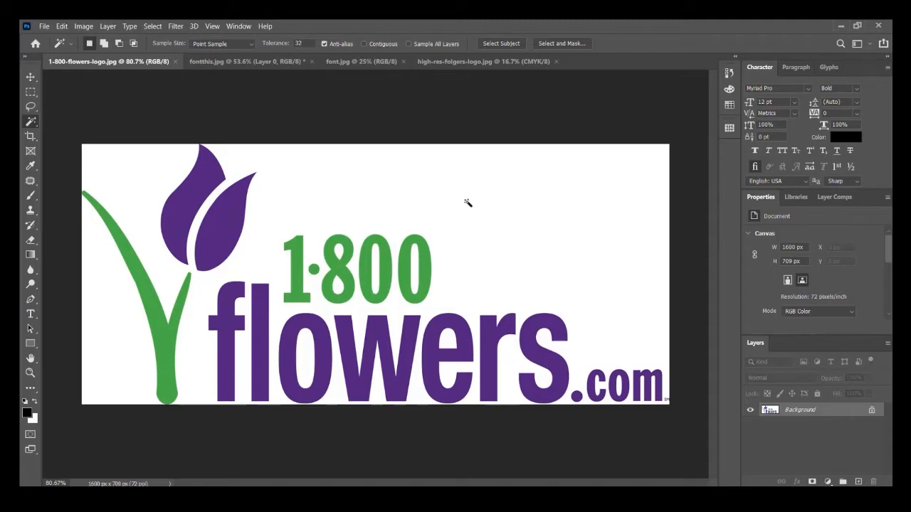
pyautogui.click(499, 215)
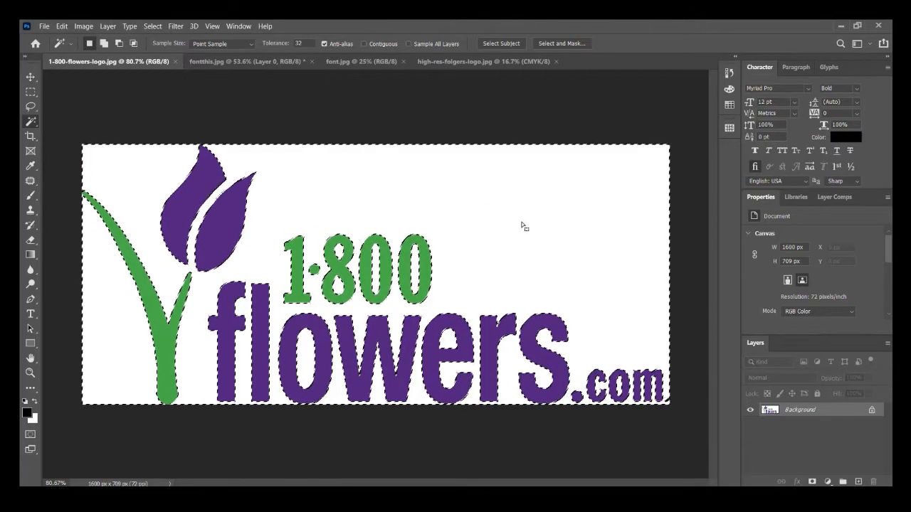
pyautogui.click(811, 481)
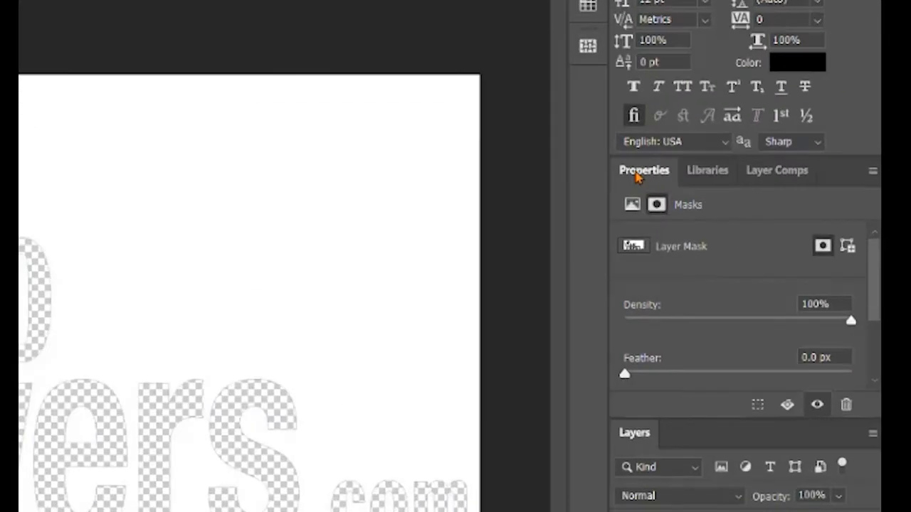
pyautogui.scroll(-2, 883, 299)
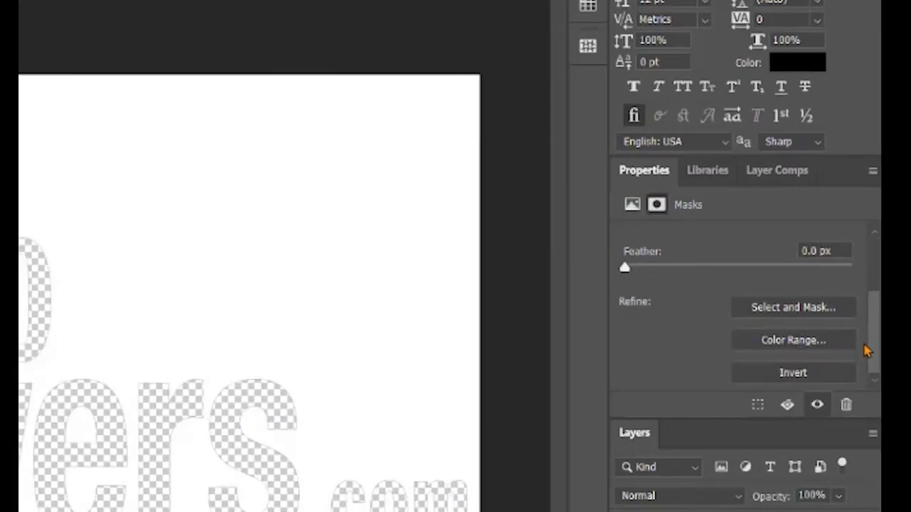
pyautogui.click(795, 377)
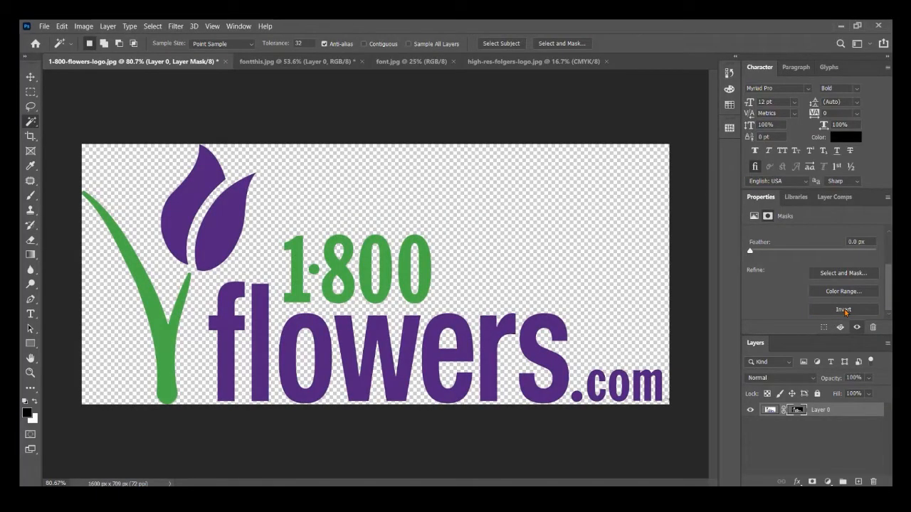
# Copy the masked logo layer into the fontthis.jpg document with the Move tool
pyautogui.press('v')
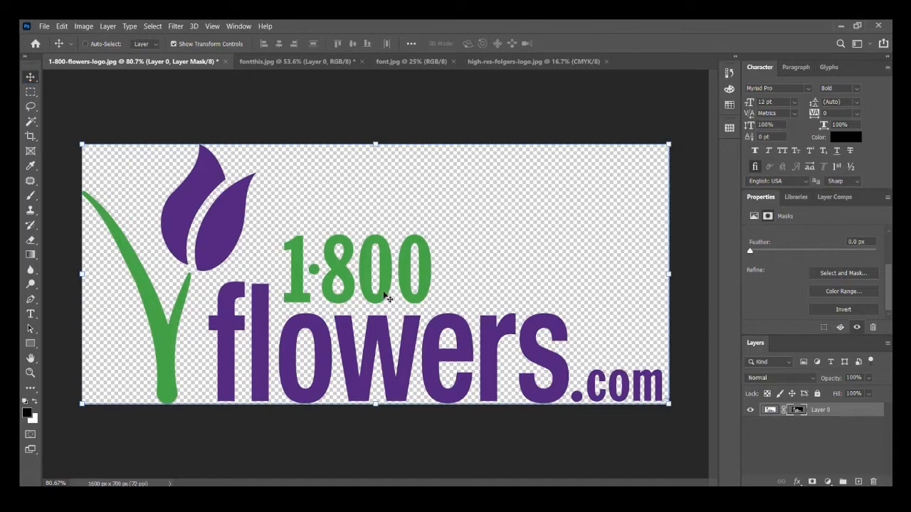
pyautogui.moveTo(385, 293); pyautogui.dragTo(297, 65)
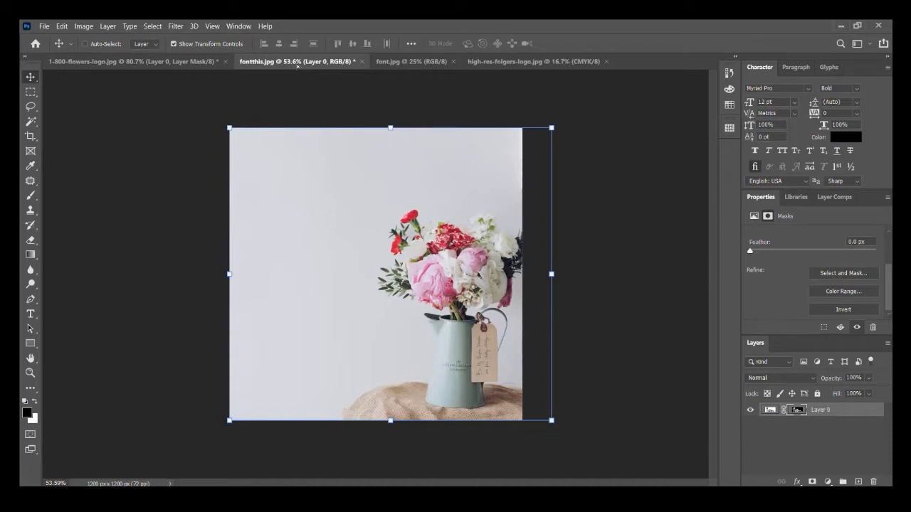
pyautogui.moveTo(297, 65); pyautogui.dragTo(339, 253)
pyautogui.moveTo(340, 256); pyautogui.dragTo(340, 256)
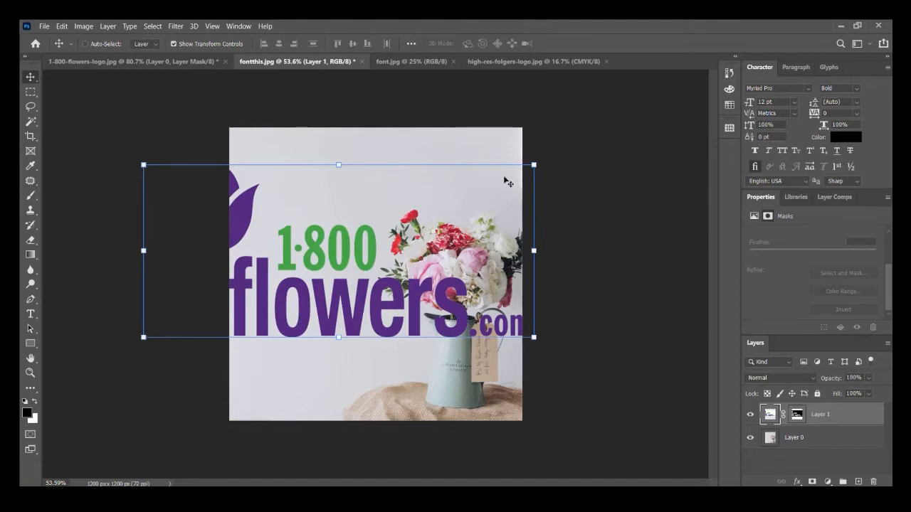
# Scale the 1-800-Flowers logo proportionally to about 33% and position it in the photo's upper-left area
pyautogui.hotkey('ctrl', 't')
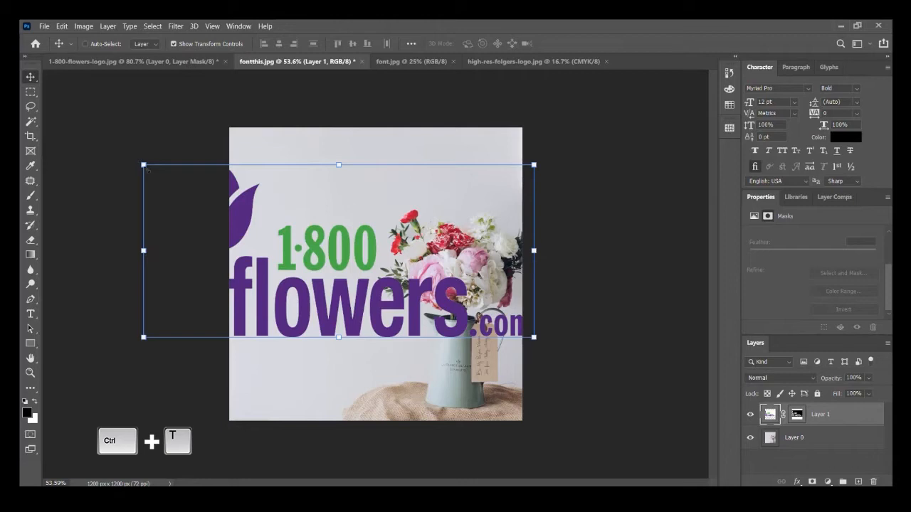
pyautogui.moveTo(143, 164); pyautogui.dragTo(334, 246)
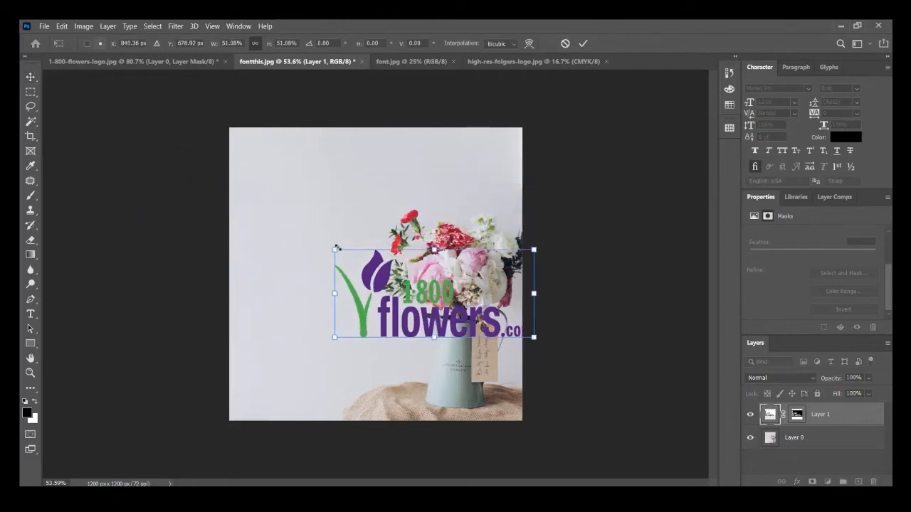
pyautogui.moveTo(382, 283); pyautogui.dragTo(287, 179)
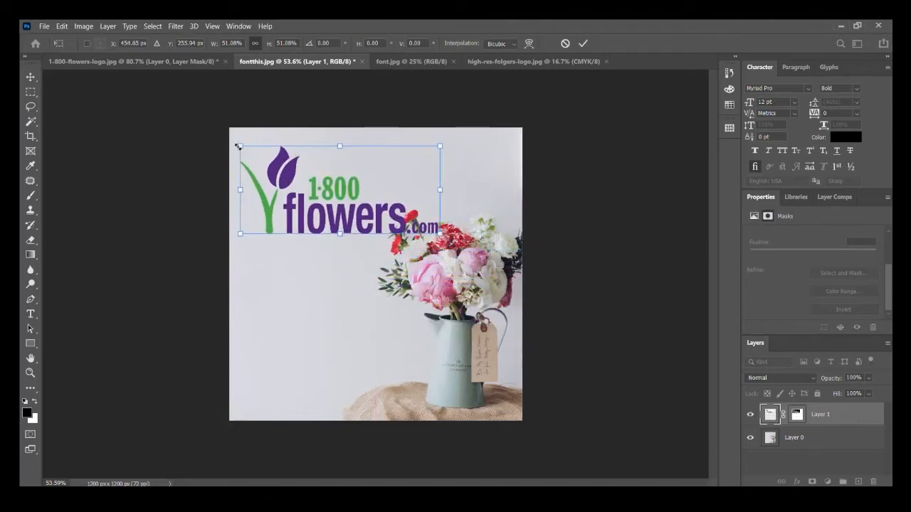
pyautogui.moveTo(241, 147); pyautogui.dragTo(330, 186)
pyautogui.moveTo(390, 217); pyautogui.dragTo(316, 204)
pyautogui.moveTo(367, 223); pyautogui.dragTo(385, 232)
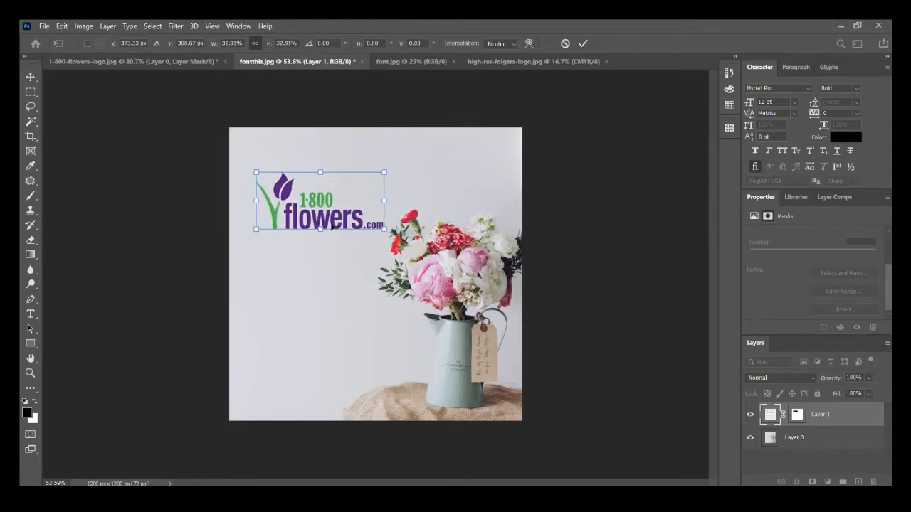
pyautogui.moveTo(332, 224); pyautogui.dragTo(322, 223)
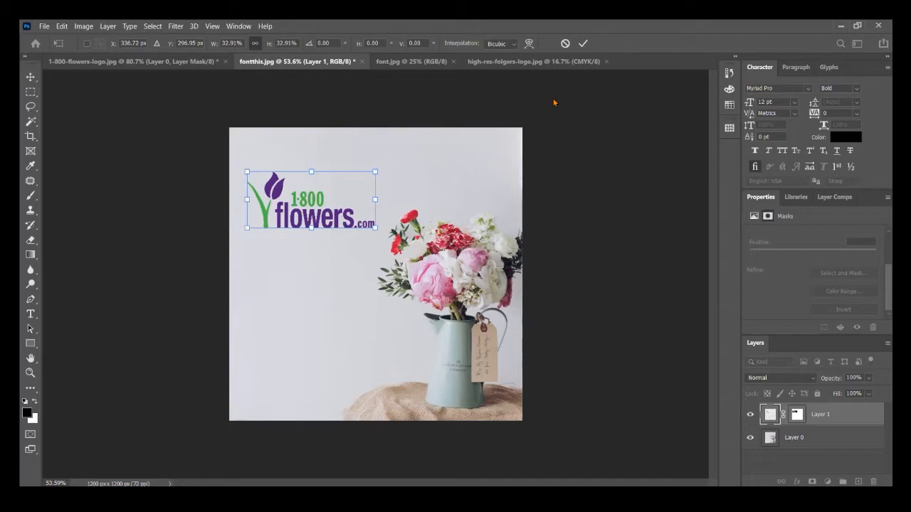
pyautogui.click(582, 44)
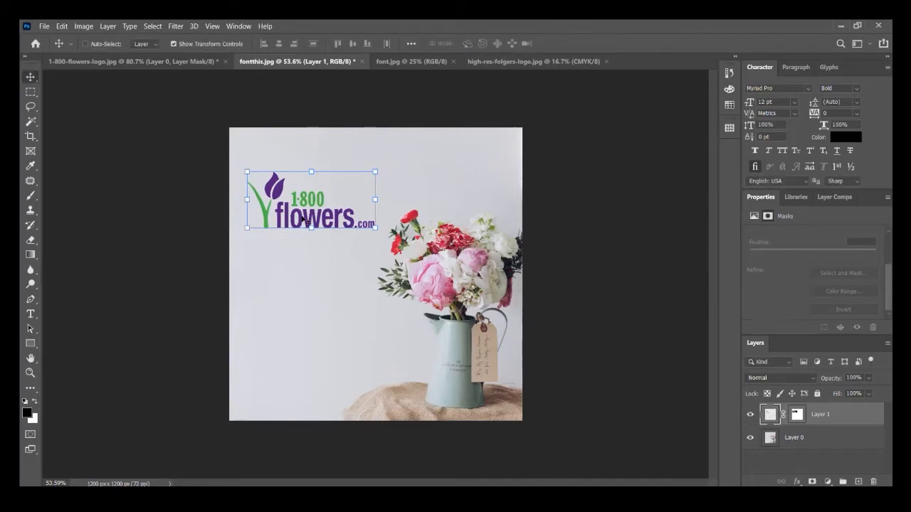
# Move the logo straight down about 186 px, aligning its base with the canvas's horizontal centre line
pyautogui.hotkey('ctrl', 'h')
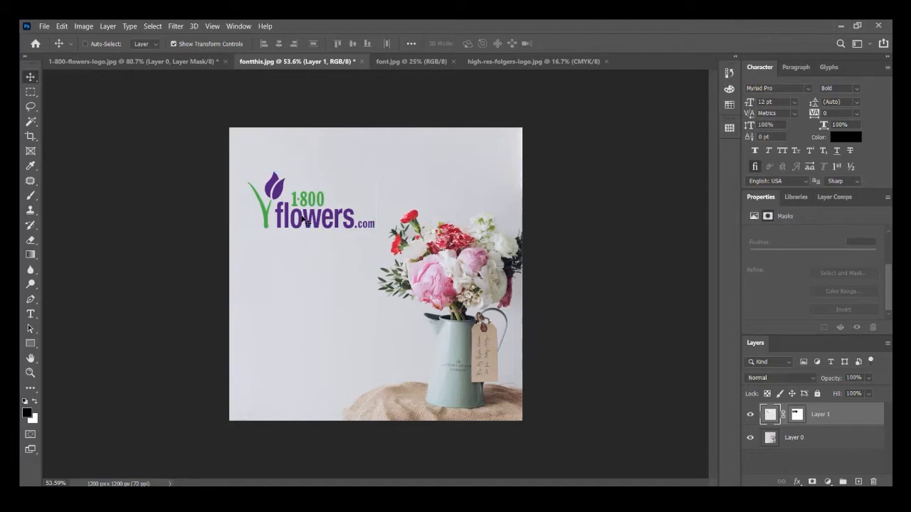
pyautogui.moveTo(304, 220); pyautogui.dragTo(303, 264)
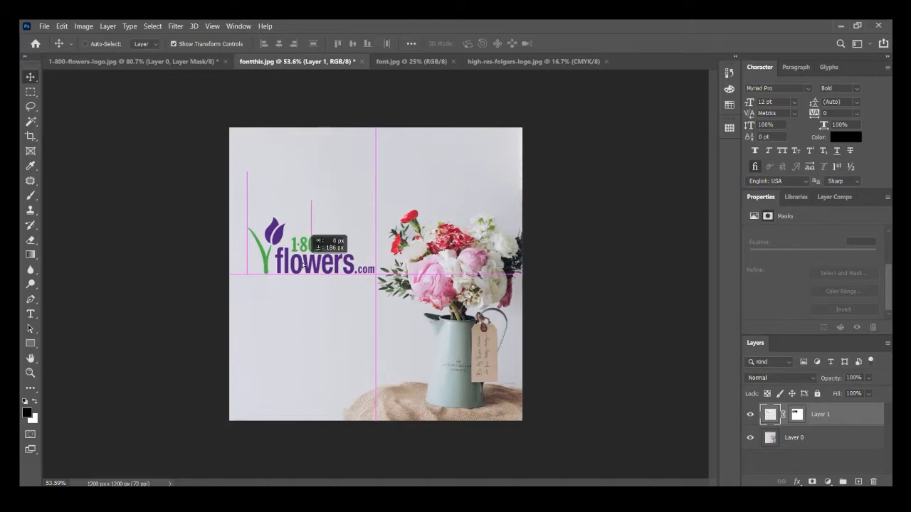
pyautogui.moveTo(303, 264)
pyautogui.mouseDown()
pyautogui.moveTo(304, 241)
pyautogui.moveTo(304, 265)
pyautogui.mouseUp()
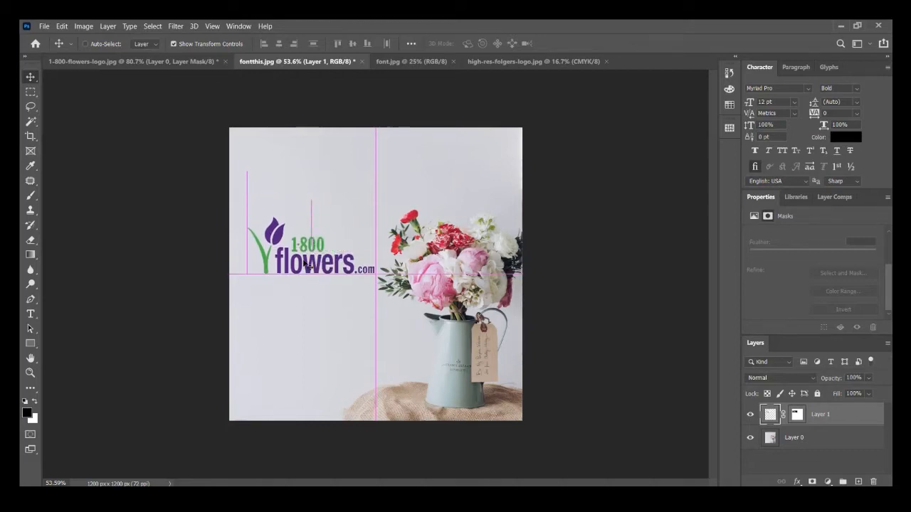
# Toggle the display of Smart Guides
pyautogui.click(212, 27)
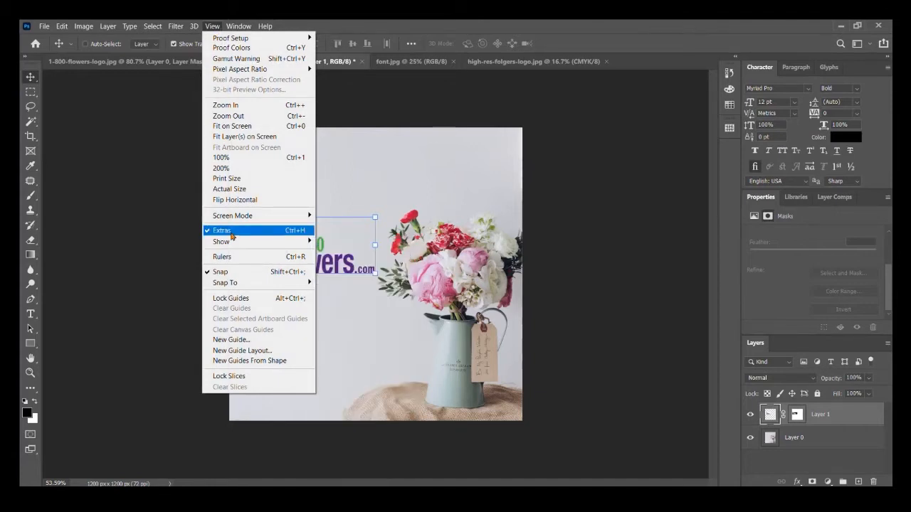
pyautogui.moveTo(230, 242)
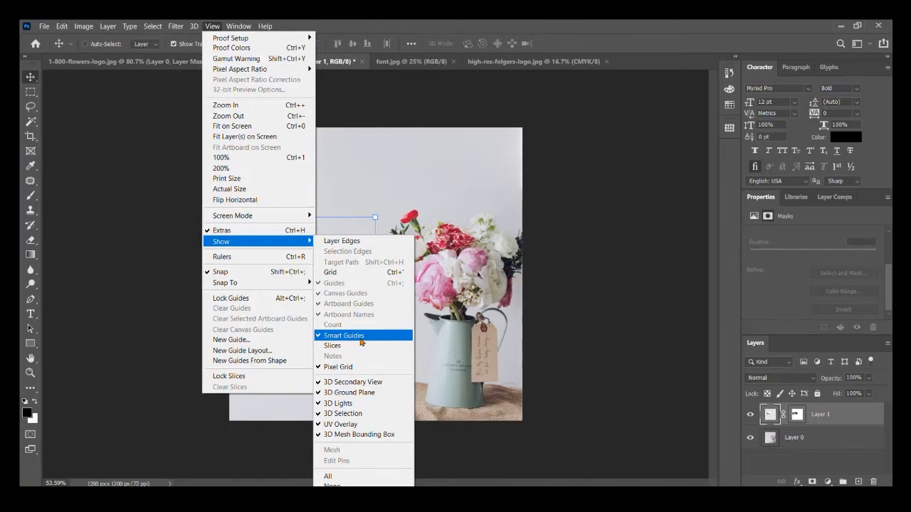
pyautogui.click(361, 340)
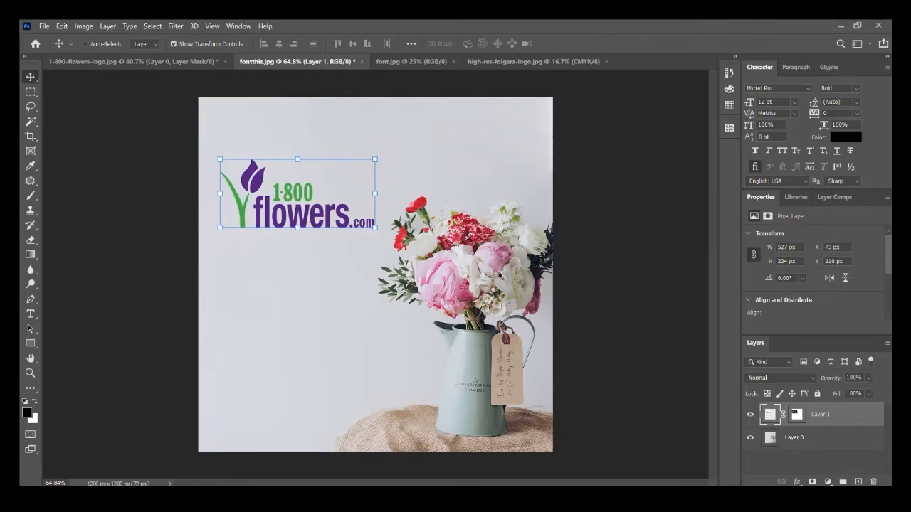
pyautogui.click(30, 313)
pyautogui.click(245, 285)
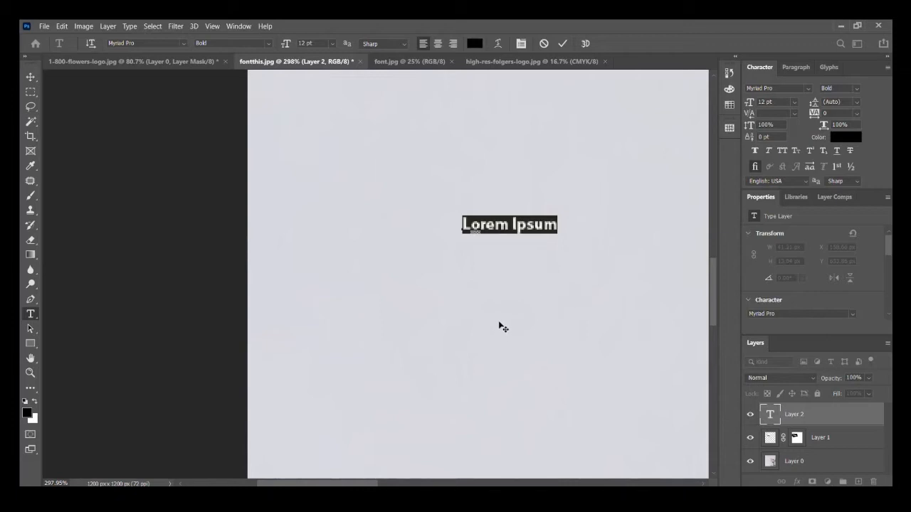
pyautogui.moveTo(507, 225)
pyautogui.scroll(-9, 396, 311)
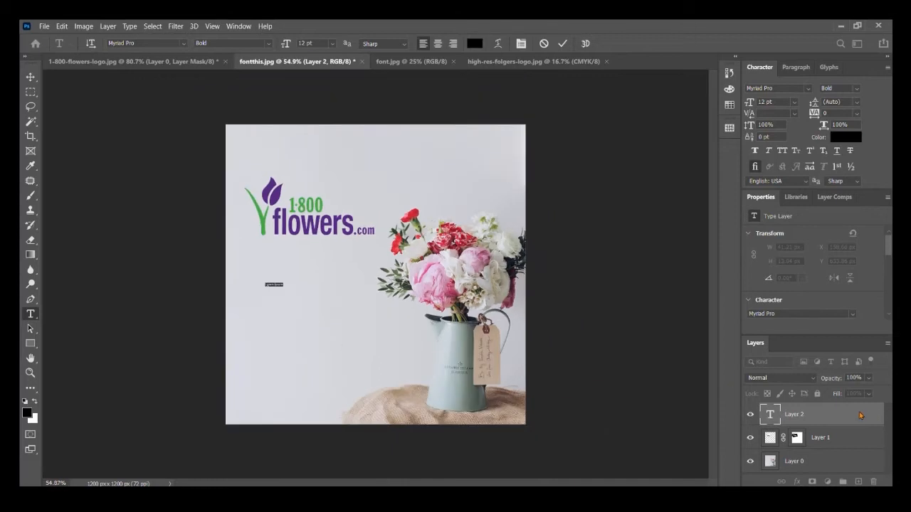
pyautogui.moveTo(862, 417); pyautogui.dragTo(874, 483)
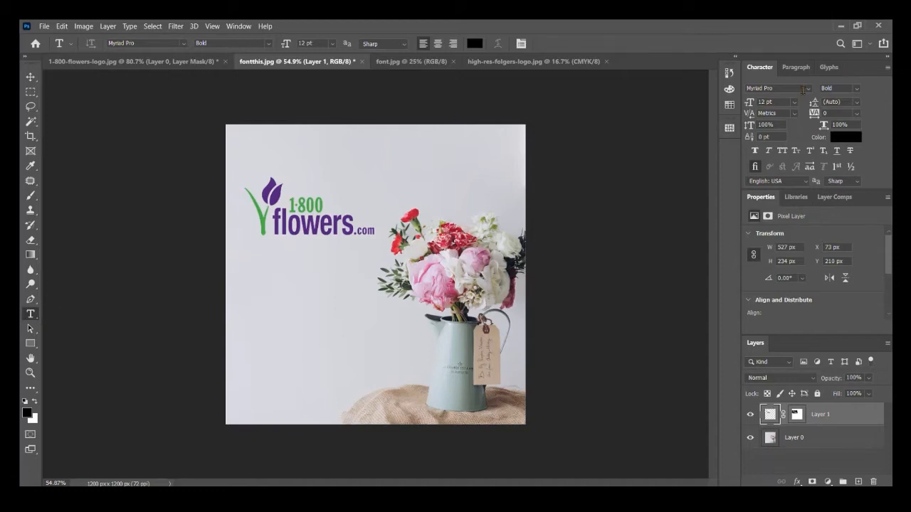
# Add the text "For Someone Special" on two lines at 72 pt below the logo and adjust its position
pyautogui.click(794, 101)
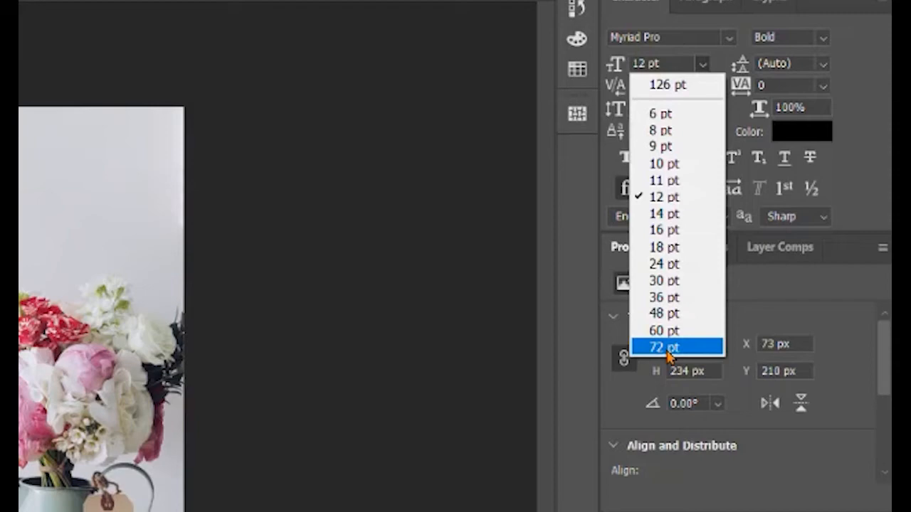
pyautogui.click(666, 349)
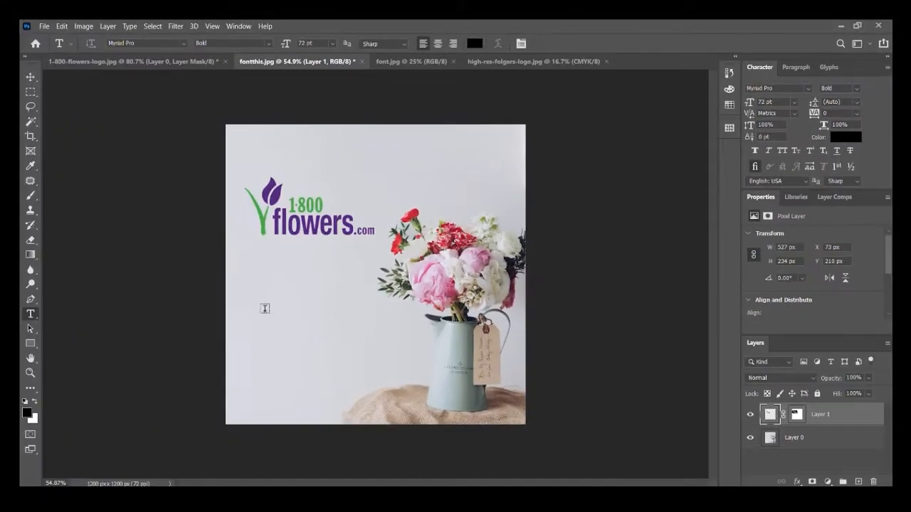
pyautogui.click(263, 306)
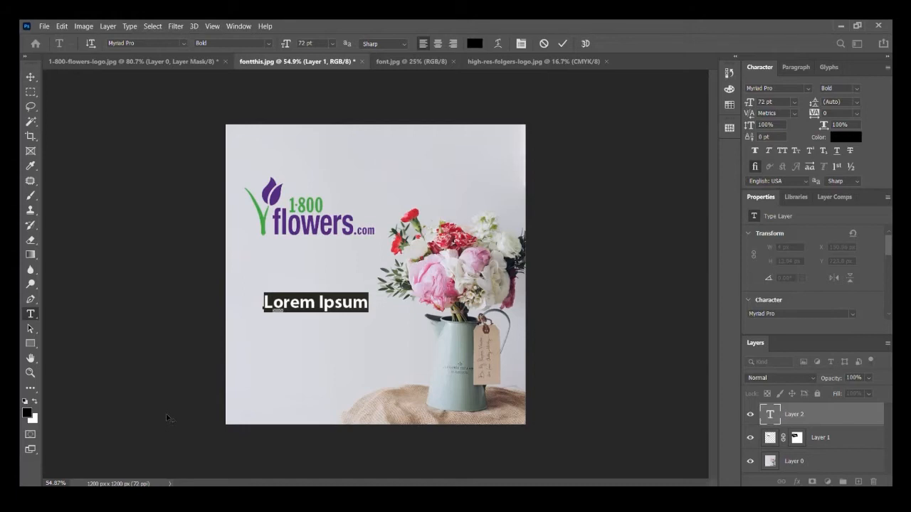
pyautogui.write('For')
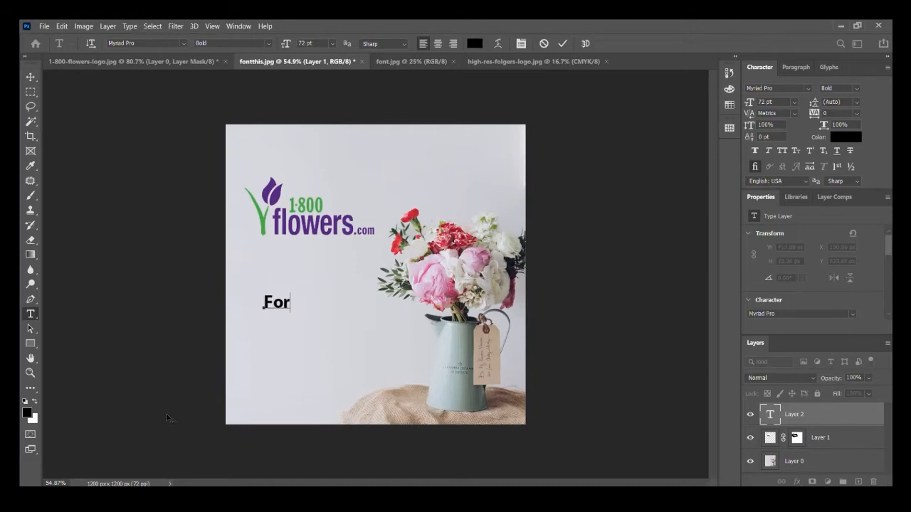
pyautogui.write(' Someone')
pyautogui.press('Return')
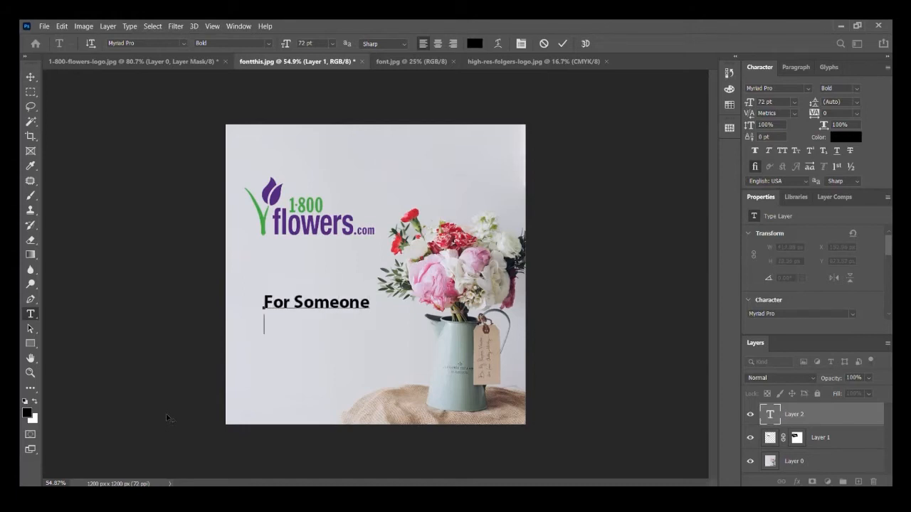
pyautogui.write('Special')
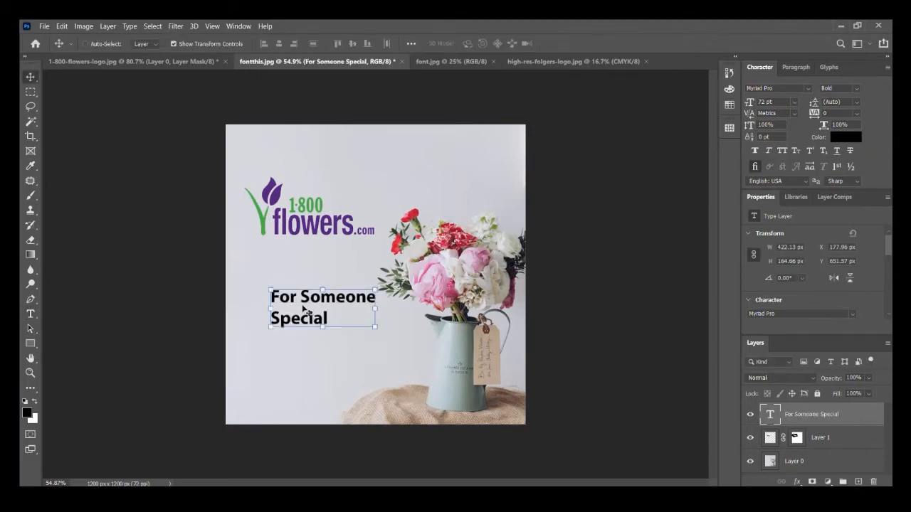
pyautogui.moveTo(294, 299)
pyautogui.mouseDown()
pyautogui.moveTo(281, 265)
pyautogui.moveTo(280, 294)
pyautogui.moveTo(293, 290)
pyautogui.moveTo(277, 300)
pyautogui.moveTo(288, 299)
pyautogui.mouseUp()
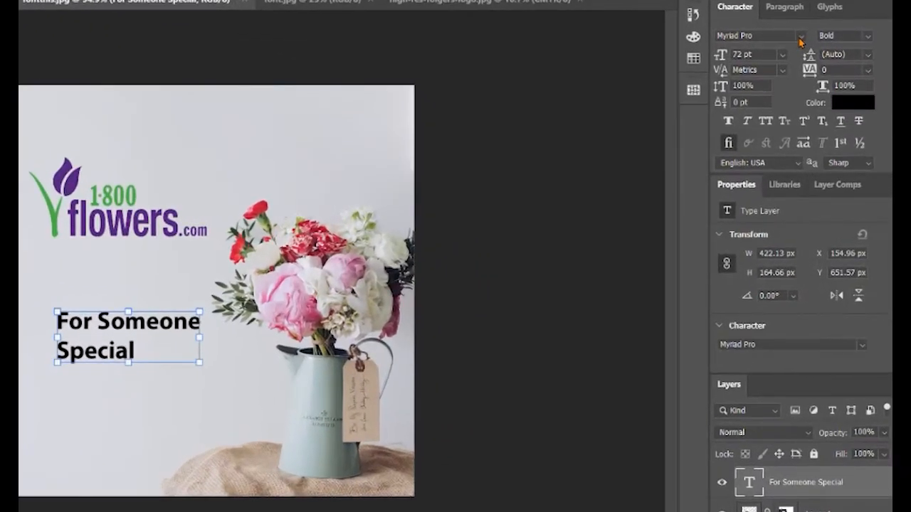
# Browse the font list to preview different typefaces on the "For Someone Special" text
pyautogui.click(808, 87)
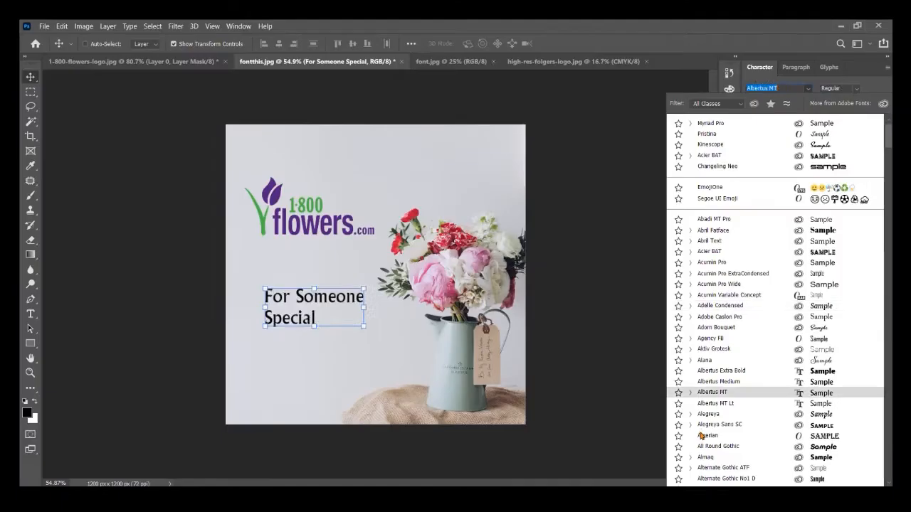
pyautogui.scroll(-8, 661, 491)
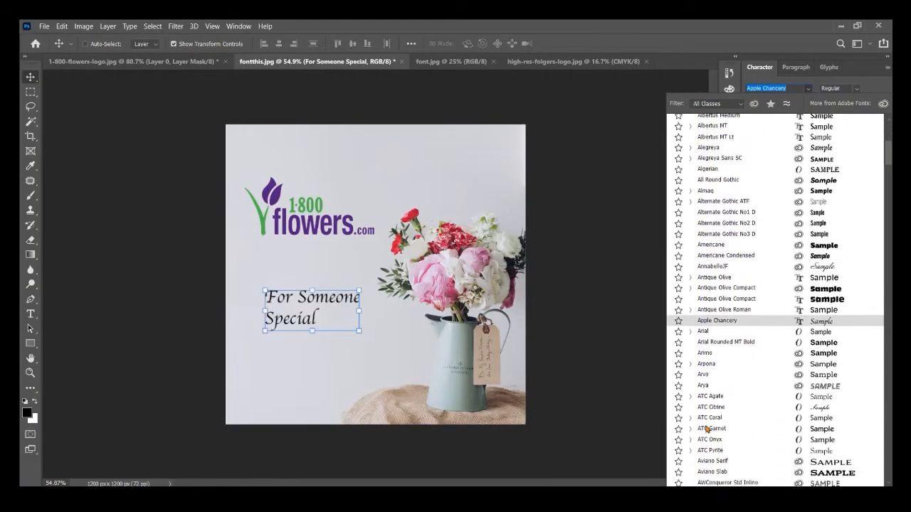
pyautogui.scroll(-10, 706, 430)
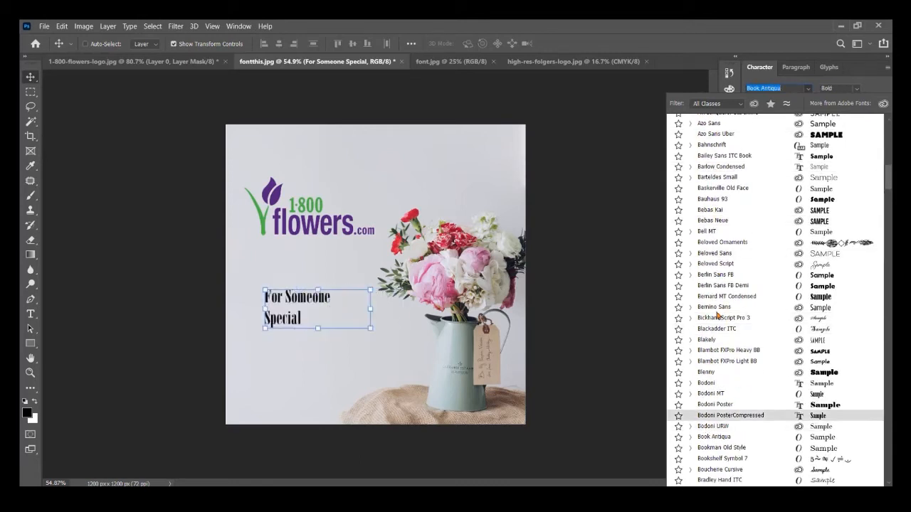
pyautogui.press('Escape')
# Try successive fonts on the "For Someone Special" text, including Abril Text, Adelle Condensed and Adobe Caslon Pro
pyautogui.click(787, 87)
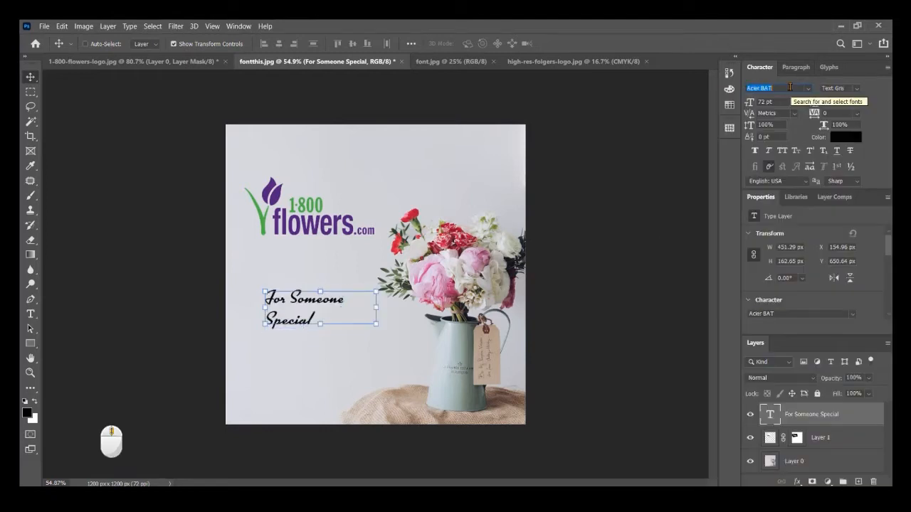
pyautogui.press('Up')
pyautogui.press('Up')
pyautogui.press('Up')
pyautogui.press('Up')
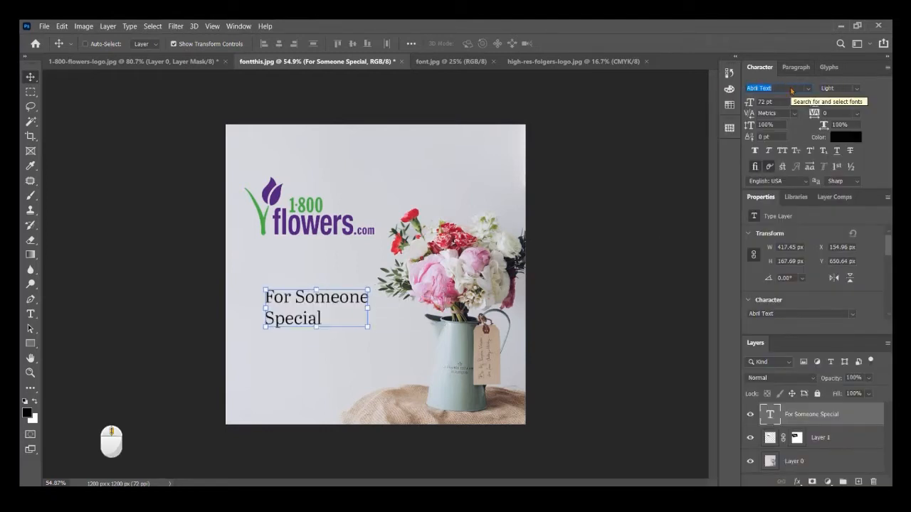
pyautogui.press('Down')
pyautogui.press('Down')
pyautogui.press('Down')
pyautogui.press('Down')
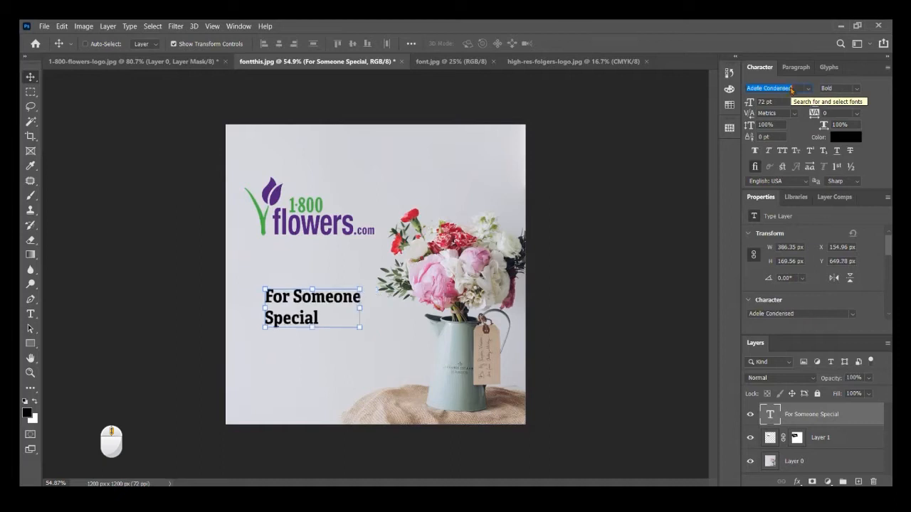
pyautogui.scroll(-1, 791, 89)
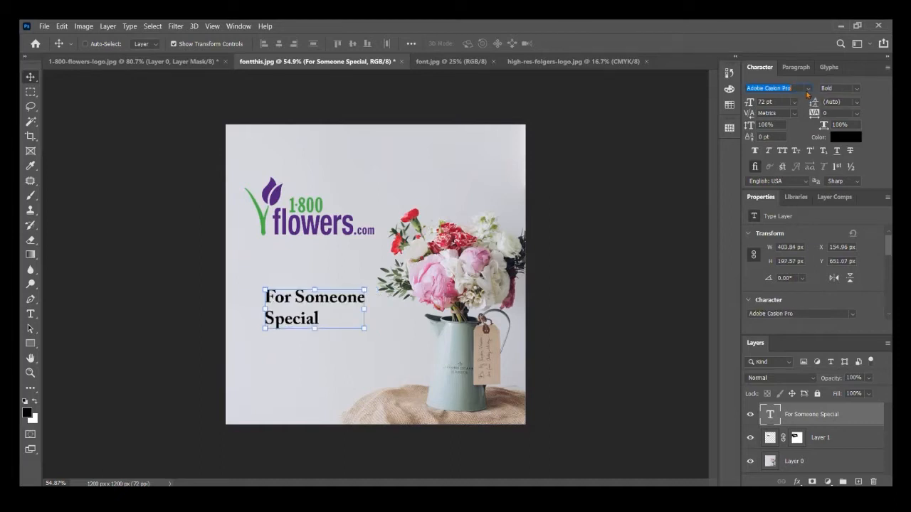
# Filter the font list by the Sans Serif class, and reset the filter to All Classes
pyautogui.click(809, 91)
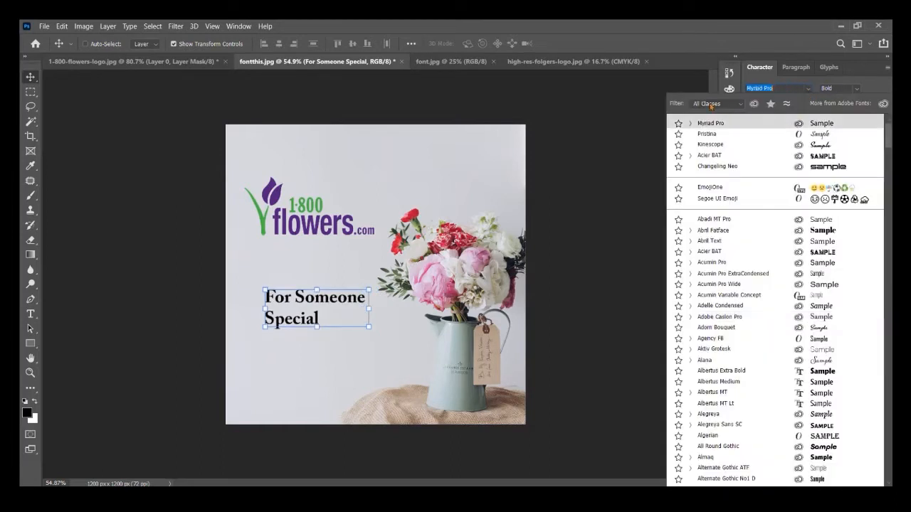
pyautogui.click(736, 105)
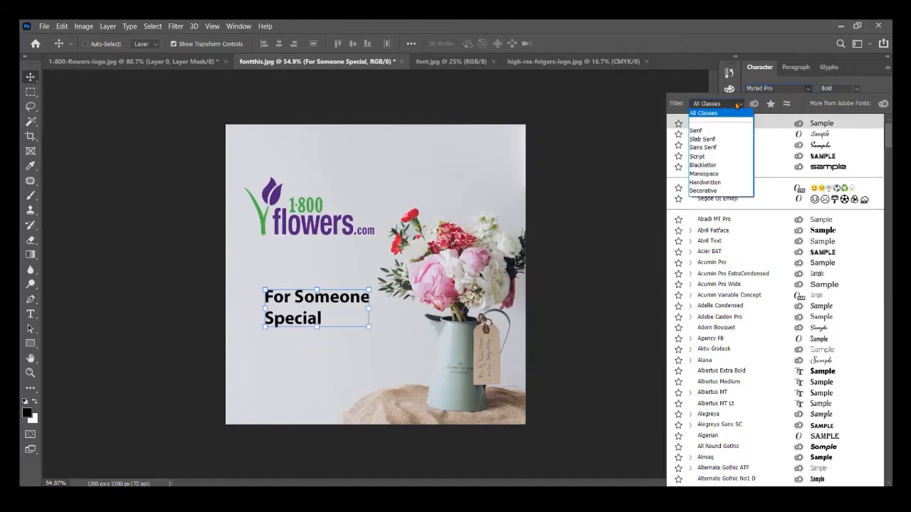
pyautogui.click(725, 147)
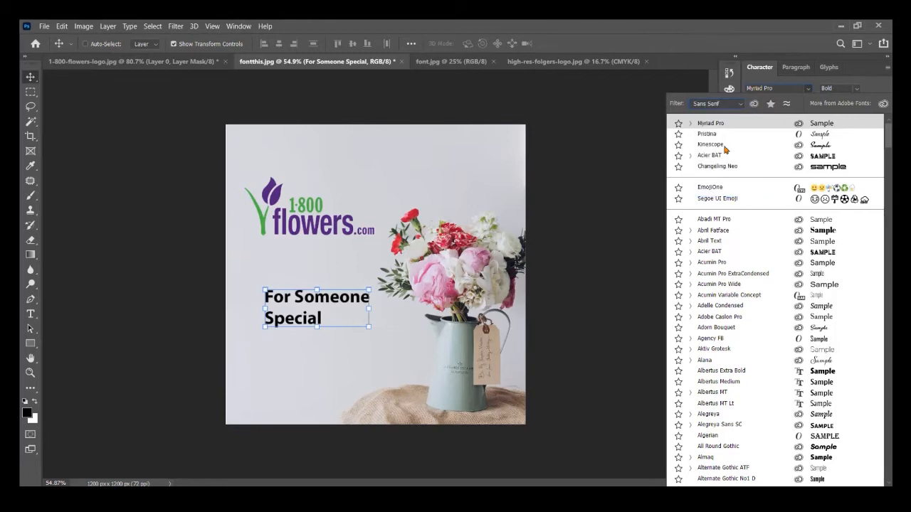
pyautogui.click(728, 108)
pyautogui.click(720, 115)
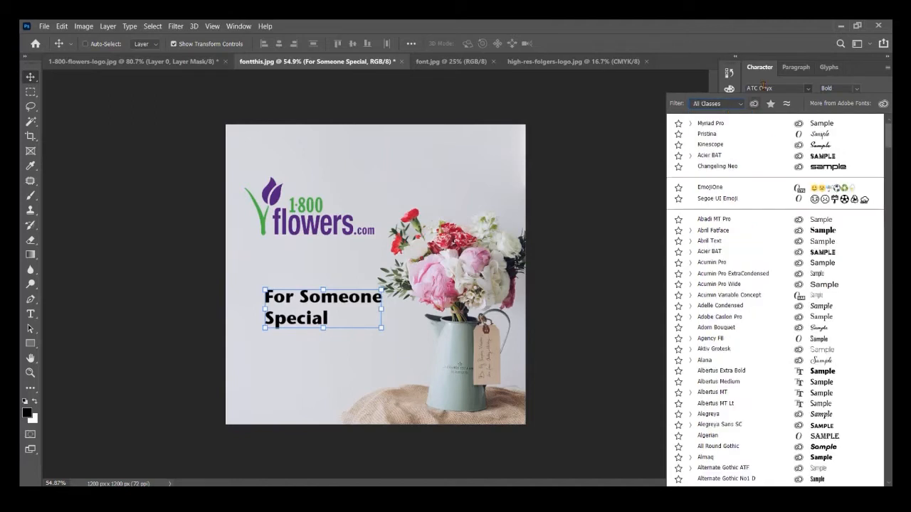
# Set the "For Someone Special" text's font to Times New Roman
pyautogui.click(763, 87)
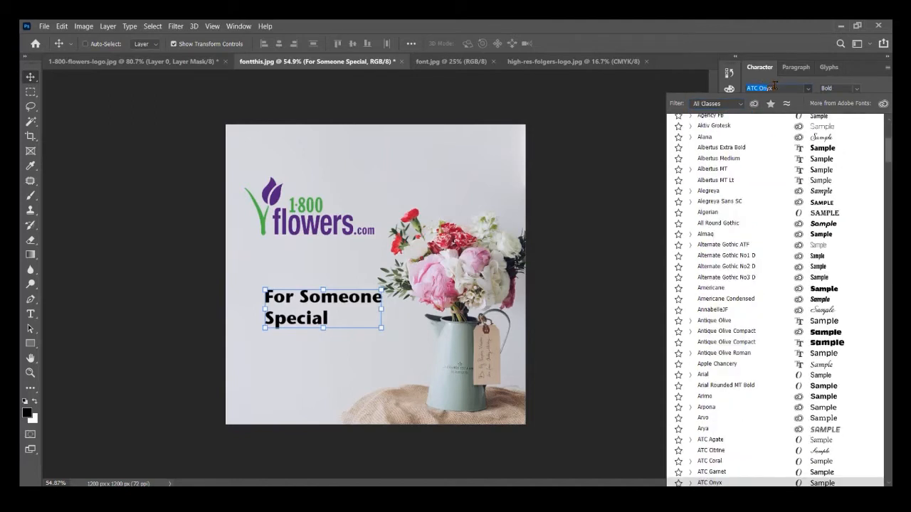
pyautogui.moveTo(775, 87); pyautogui.dragTo(708, 89)
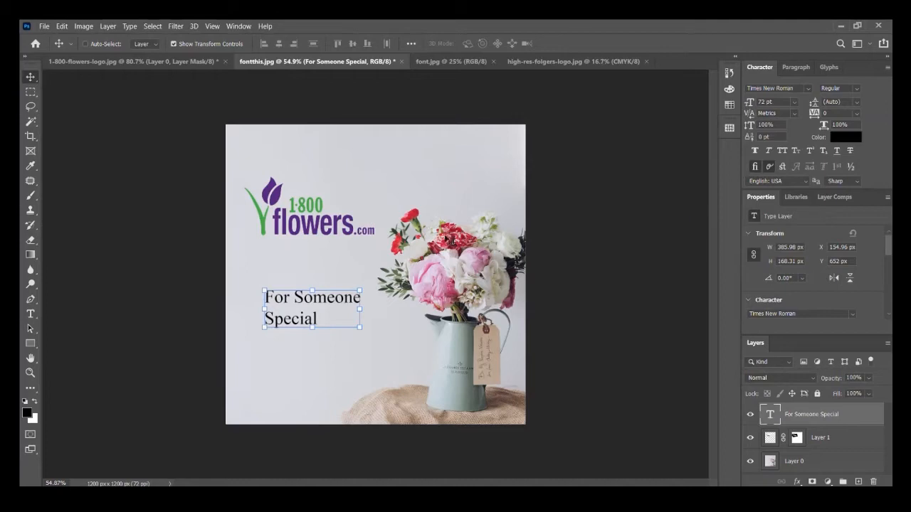
# Filter the font list by the Handwritten class and set the "For Someone Special" text's font to Pristina
pyautogui.scroll(5, 431, 265)
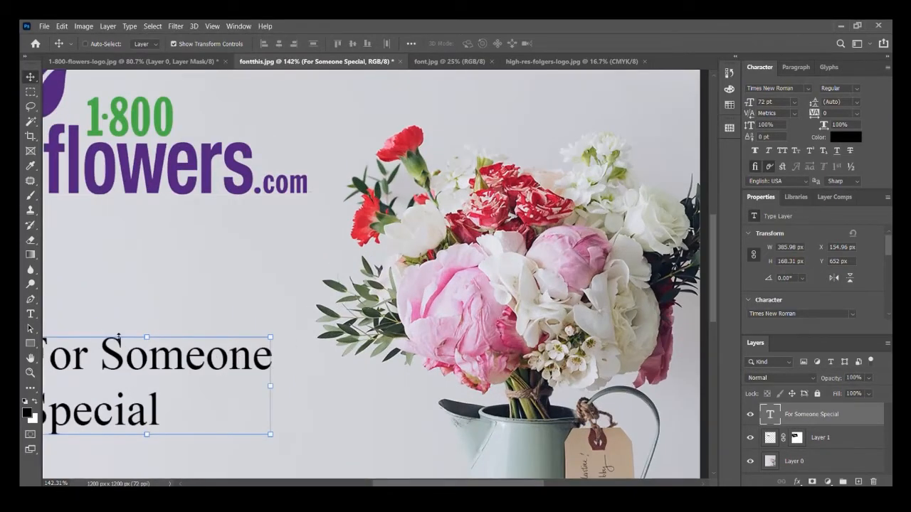
pyautogui.scroll(-2, 148, 317)
pyautogui.scroll(-1, 148, 317)
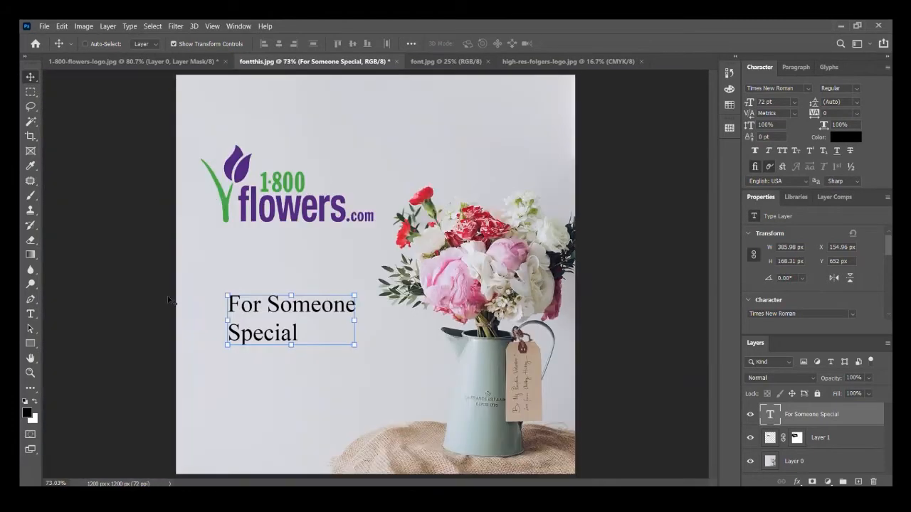
pyautogui.click(808, 89)
pyautogui.click(697, 105)
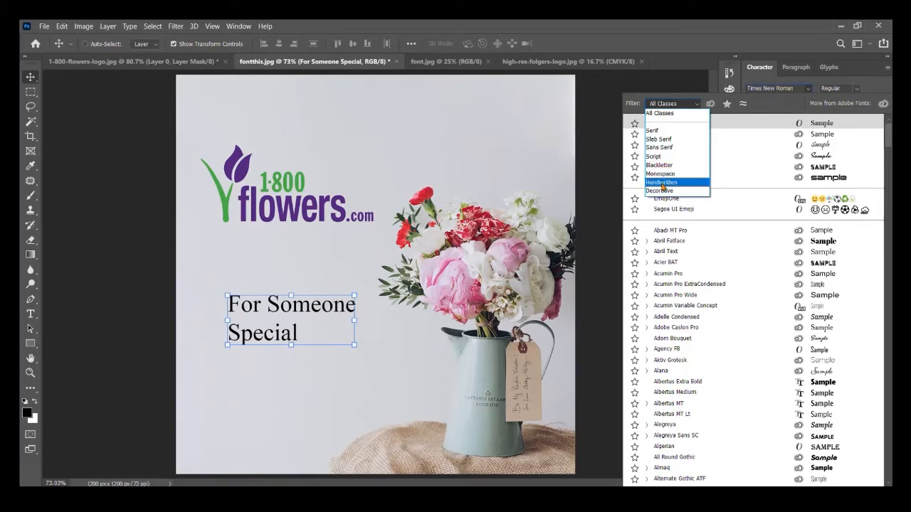
pyautogui.click(662, 184)
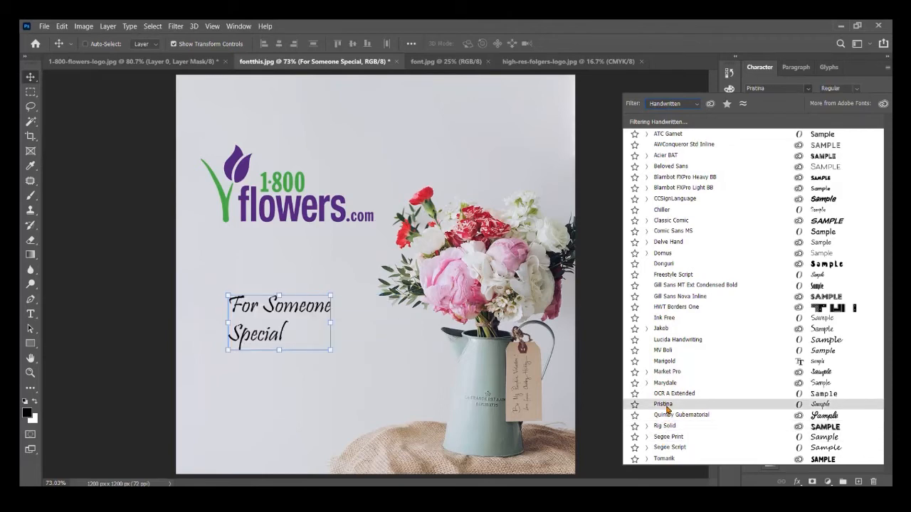
pyautogui.click(666, 408)
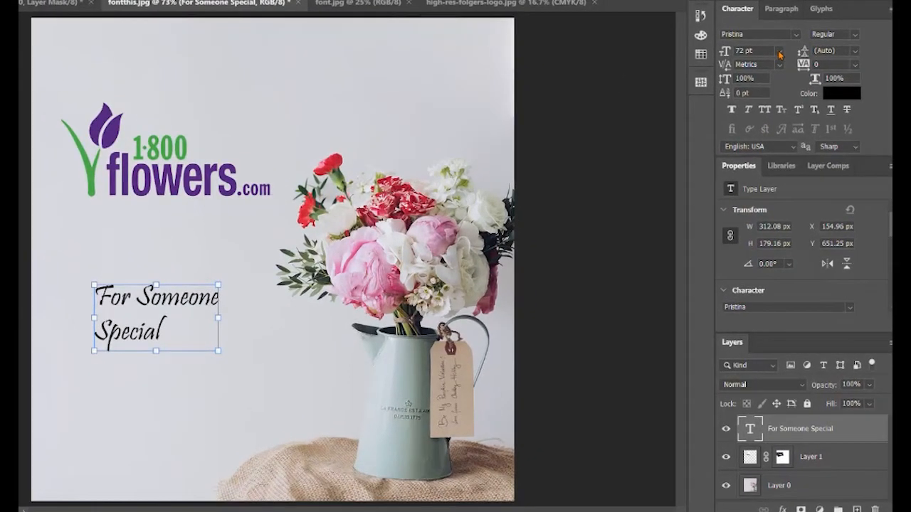
# Try a font size of 300 pt on the "For Someone Special" text
pyautogui.click(722, 45)
pyautogui.write('300')
pyautogui.press('Return')
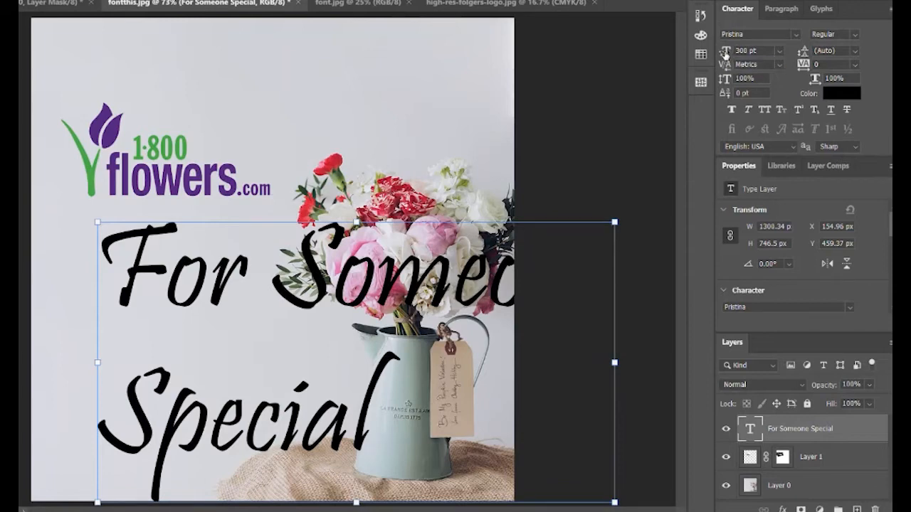
# Reduce the text's size to 108 pt and move it slightly up and left, to about X 132 px, Y 600 px
pyautogui.moveTo(724, 55); pyautogui.dragTo(591, 50)
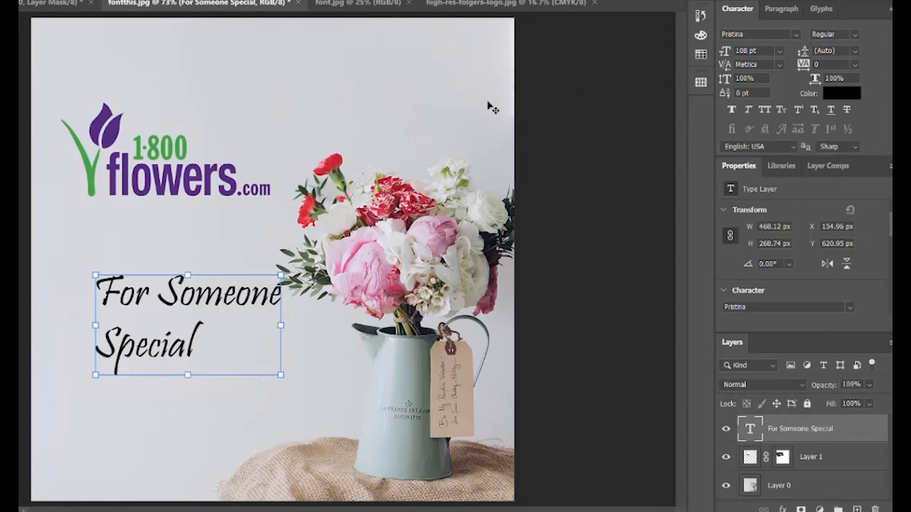
pyautogui.press('t')
pyautogui.moveTo(244, 301)
pyautogui.mouseDown()
pyautogui.moveTo(225, 284)
pyautogui.moveTo(233, 292)
pyautogui.mouseUp()
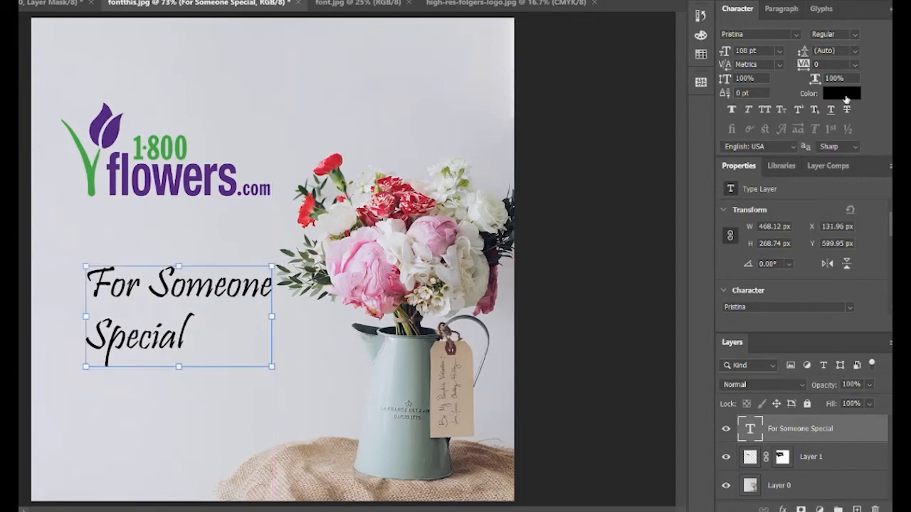
# Color the "For Someone Special" text pink #da64a8, sampled from the peony, and move it left to about X 101 px
pyautogui.click(846, 99)
pyautogui.click(587, 131)
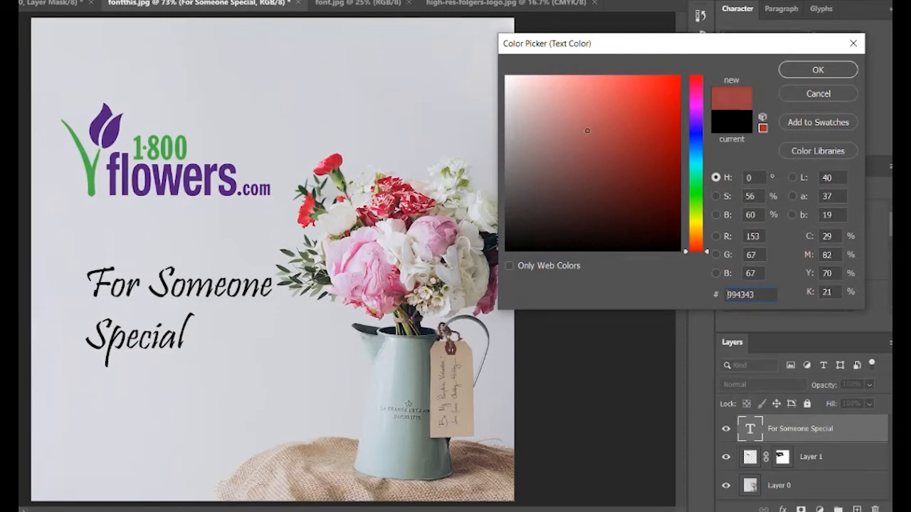
pyautogui.moveTo(696, 133)
pyautogui.mouseDown()
pyautogui.moveTo(695, 194)
pyautogui.moveTo(695, 135)
pyautogui.mouseUp()
pyautogui.moveTo(637, 130)
pyautogui.mouseDown()
pyautogui.moveTo(659, 104)
pyautogui.moveTo(627, 121)
pyautogui.moveTo(654, 129)
pyautogui.moveTo(654, 216)
pyautogui.mouseUp()
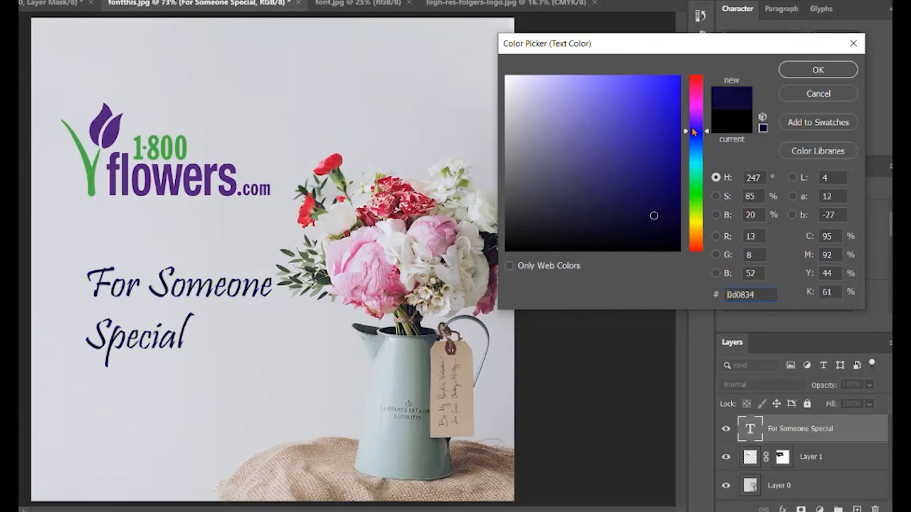
pyautogui.moveTo(695, 133)
pyautogui.mouseDown()
pyautogui.moveTo(695, 153)
pyautogui.moveTo(696, 113)
pyautogui.moveTo(639, 100)
pyautogui.mouseUp()
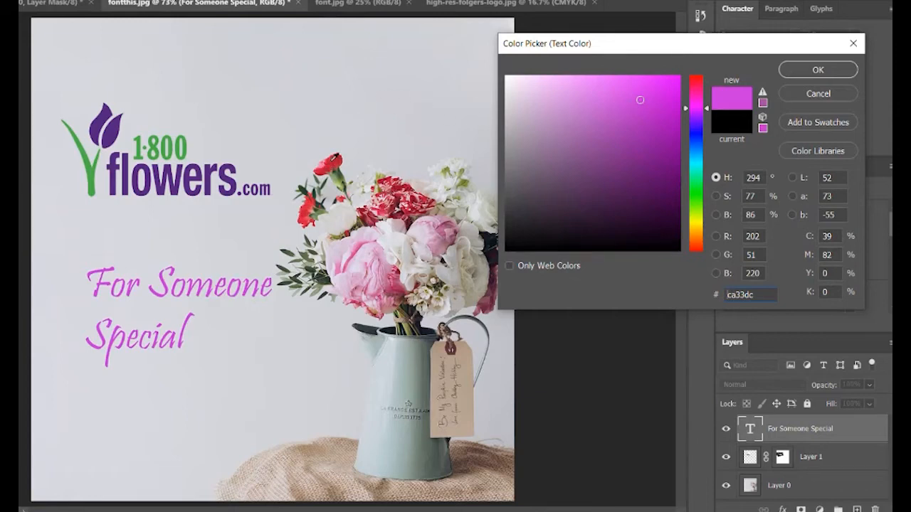
pyautogui.click(335, 156)
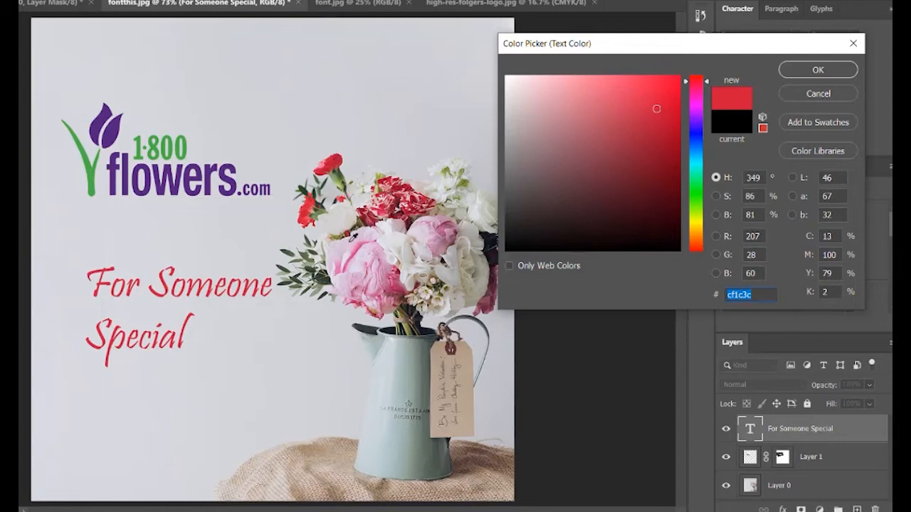
pyautogui.click(349, 241)
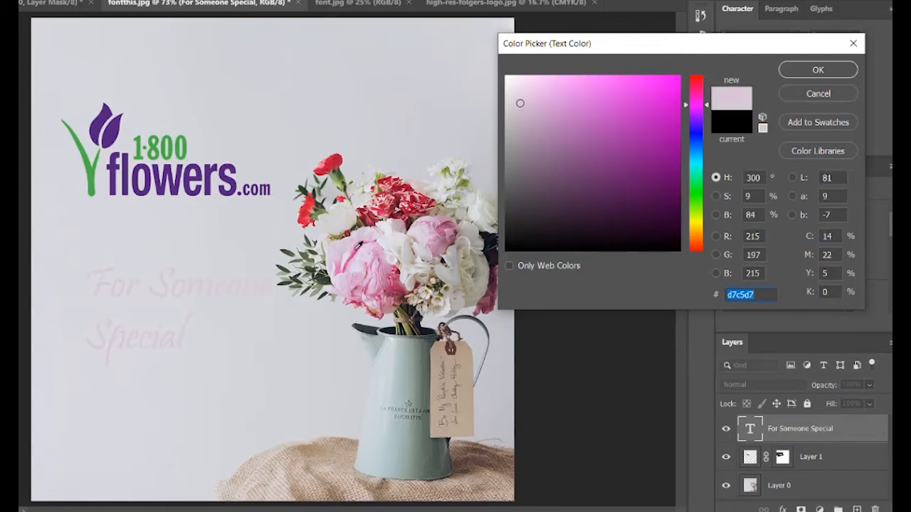
pyautogui.click(354, 252)
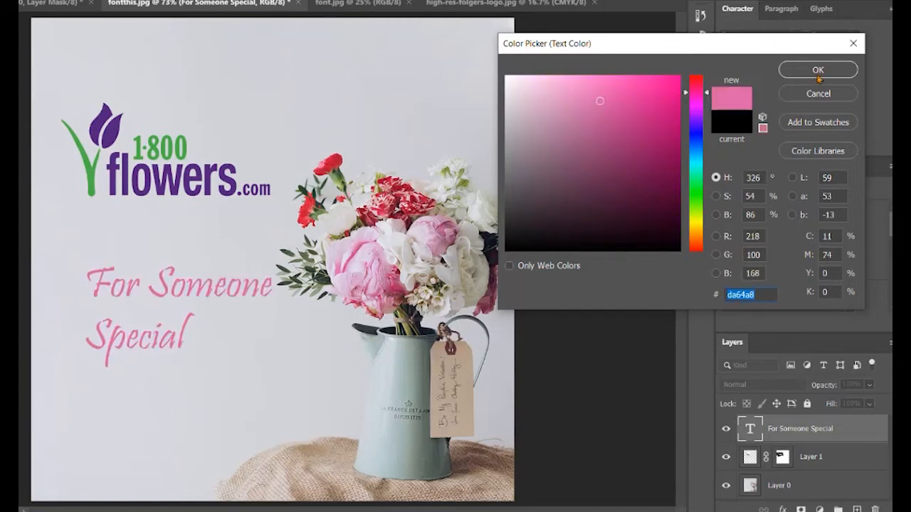
pyautogui.click(818, 70)
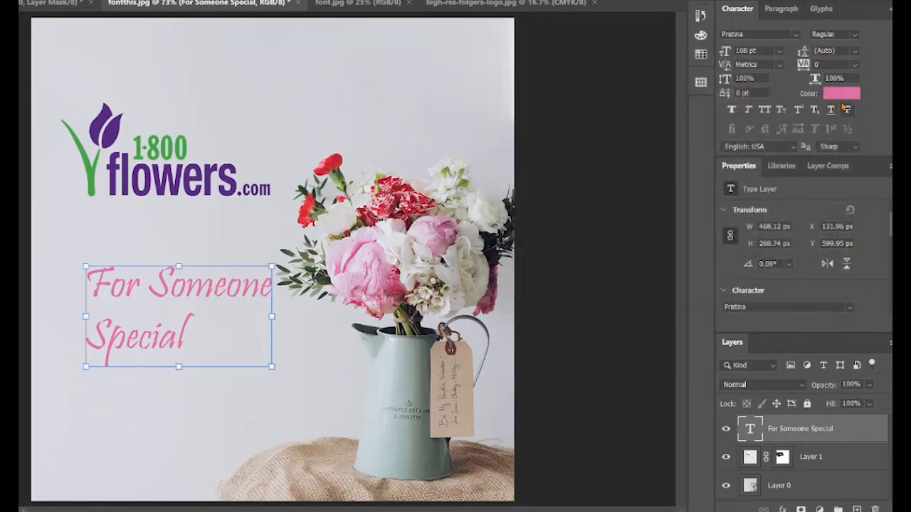
pyautogui.moveTo(118, 290); pyautogui.dragTo(107, 290)
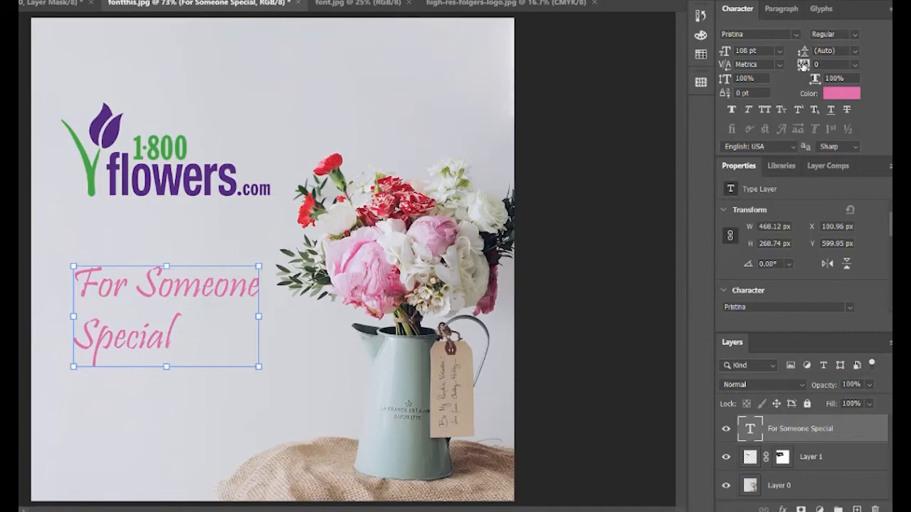
# Try a tracking of 420 on the "For Someone Special" text, and reset the tracking to 0
pyautogui.moveTo(803, 65); pyautogui.dragTo(818, 65)
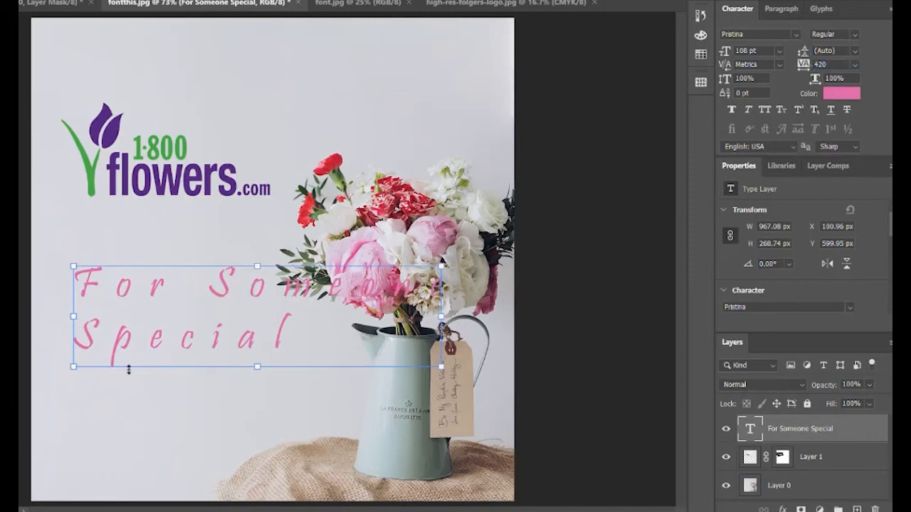
pyautogui.click(856, 65)
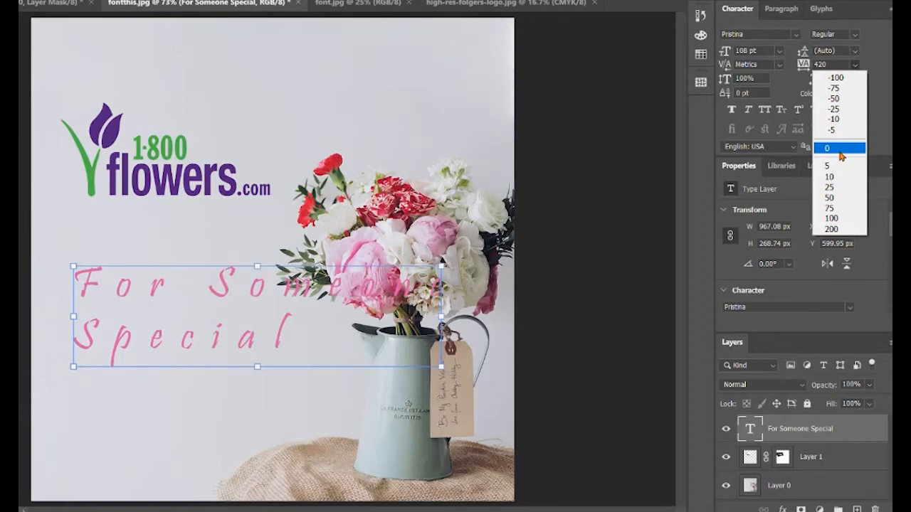
pyautogui.click(839, 148)
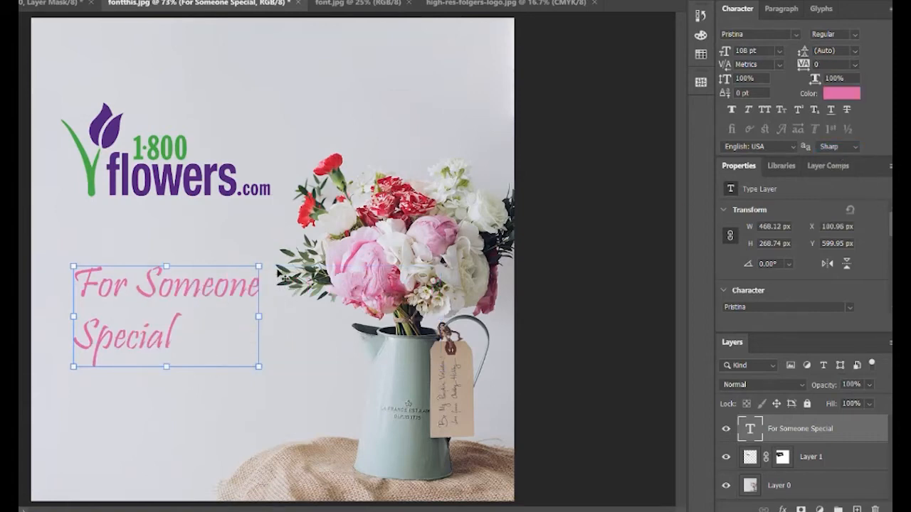
# Tighten the kerning after the F in "For" to -50 and after the S in "Special" to -70
pyautogui.scroll(13, 92, 302)
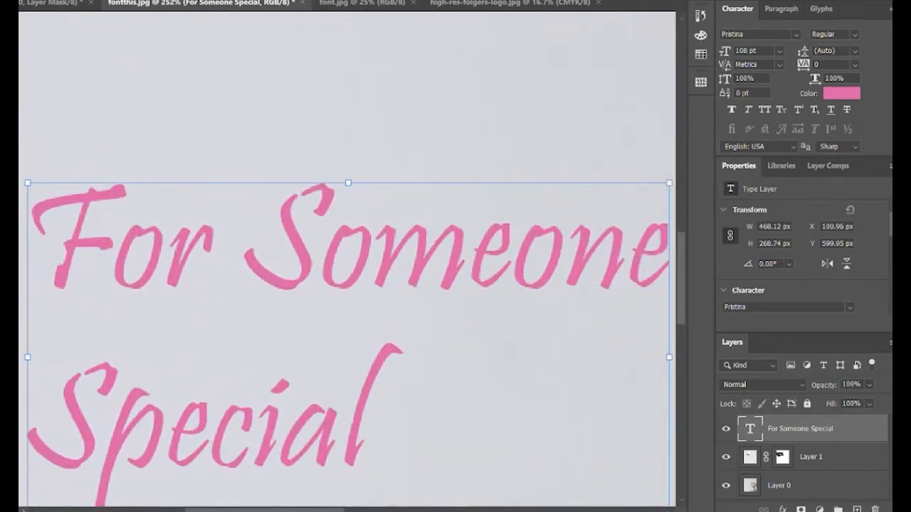
pyautogui.click(116, 232)
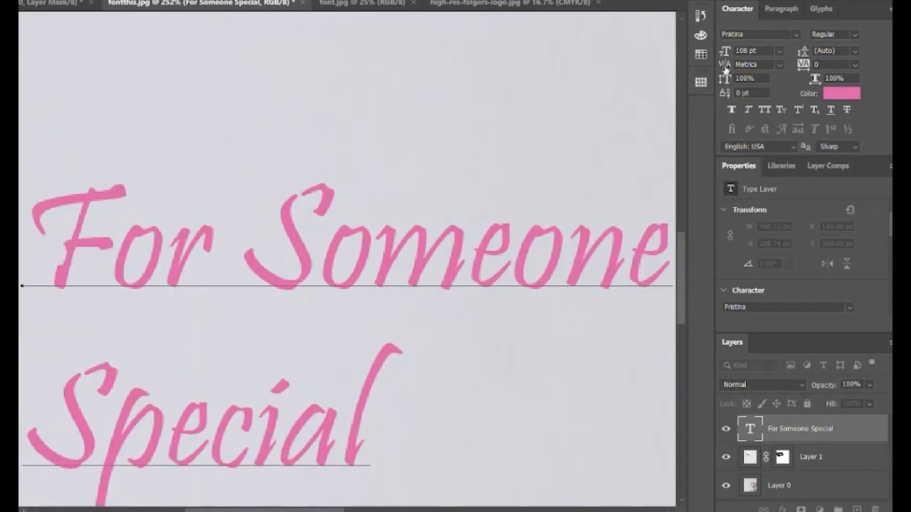
pyautogui.moveTo(724, 67)
pyautogui.mouseDown()
pyautogui.moveTo(689, 68)
pyautogui.moveTo(722, 64)
pyautogui.mouseUp()
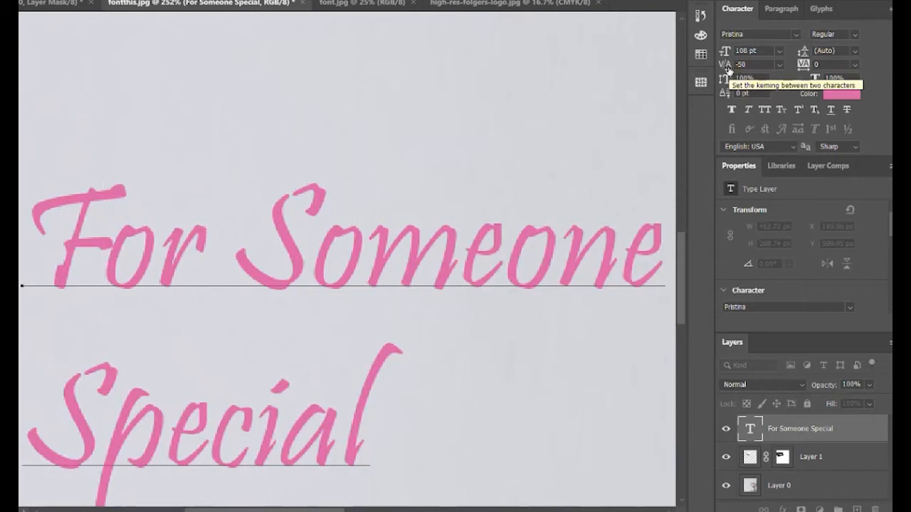
pyautogui.click(108, 430)
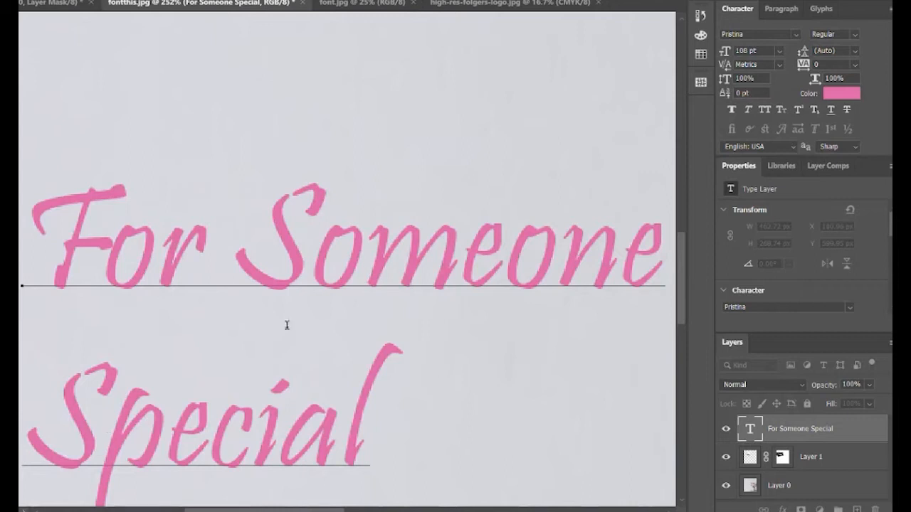
pyautogui.moveTo(723, 66); pyautogui.dragTo(717, 68)
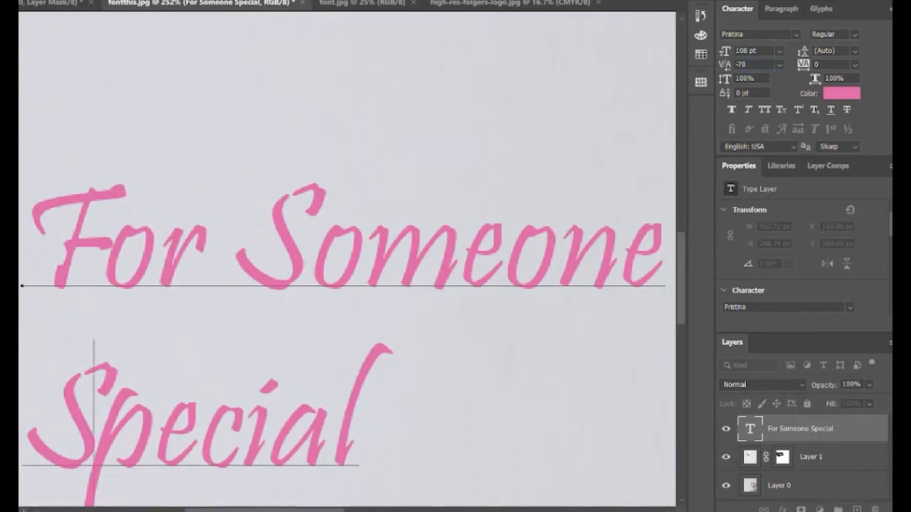
pyautogui.hotkey('ctrl', 'Return')
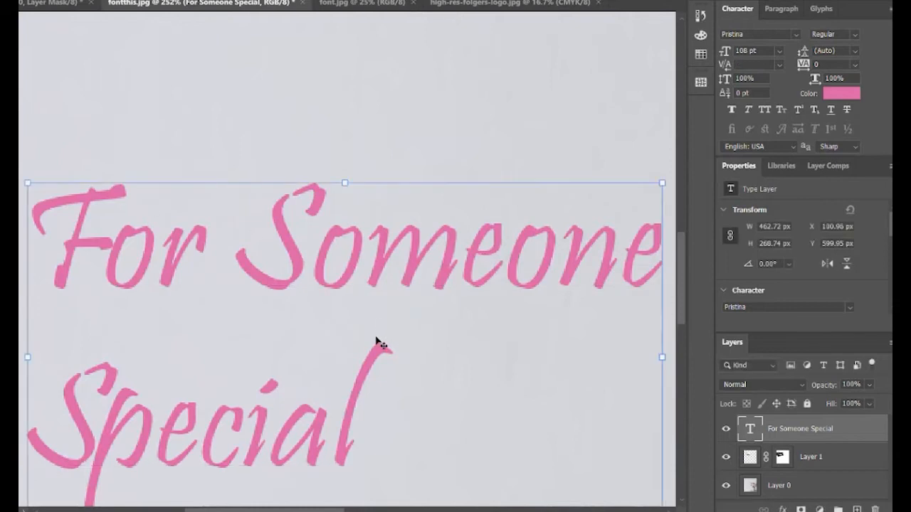
# Try line spacings of 6 pt and 93 pt on the two-line text, and set its leading to 102 pt
pyautogui.keyDown('alt'); pyautogui.scroll(-3, 379, 322); pyautogui.keyUp('alt')
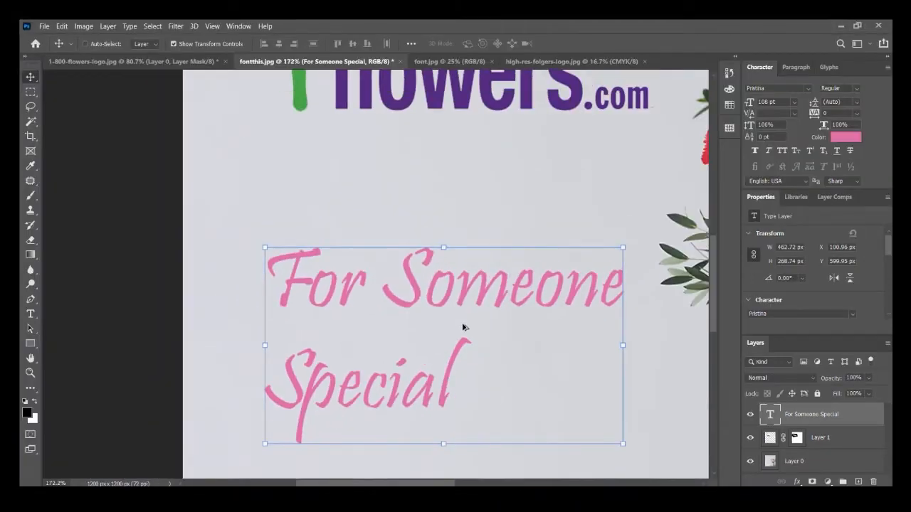
pyautogui.scroll(-1, 462, 327)
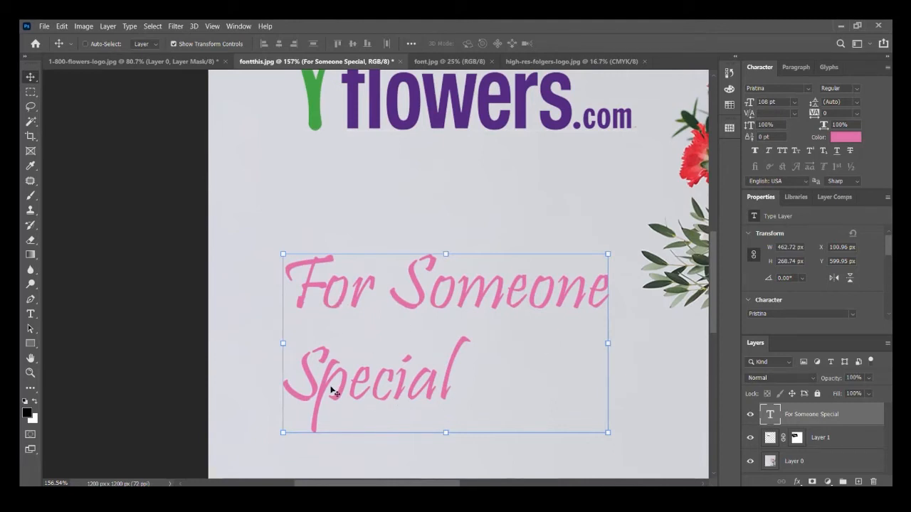
pyautogui.click(857, 102)
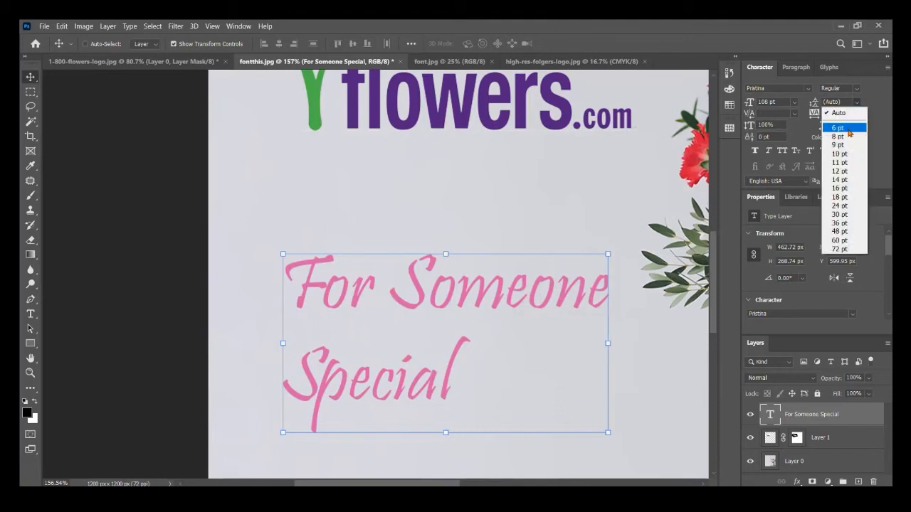
pyautogui.click(843, 128)
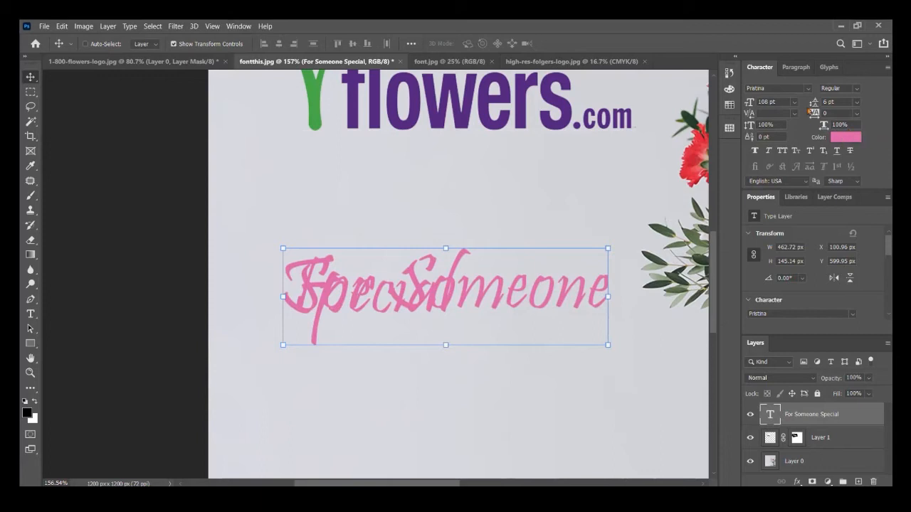
pyautogui.moveTo(814, 105); pyautogui.dragTo(866, 100)
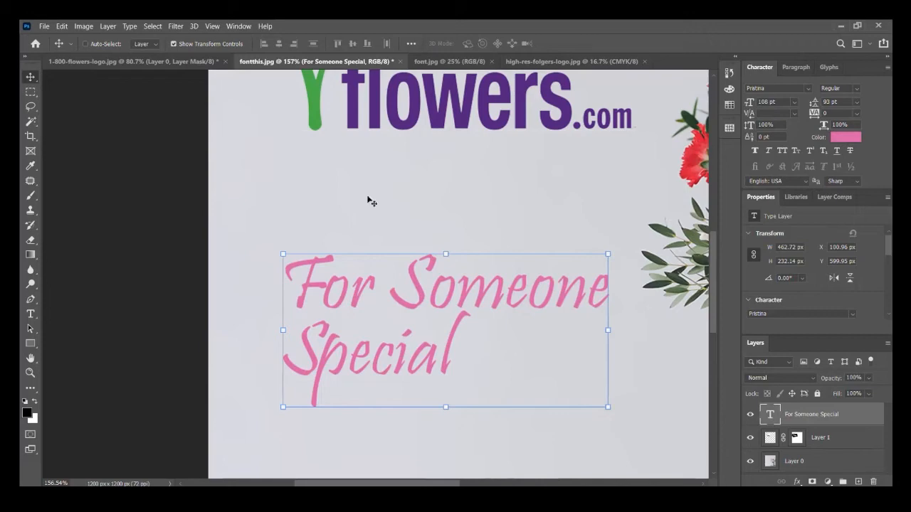
pyautogui.scroll(-5, 579, 249)
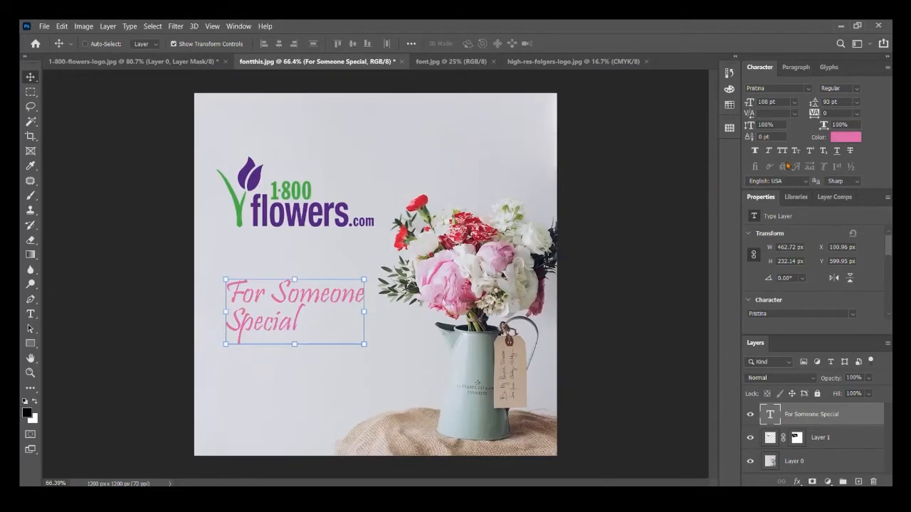
pyautogui.moveTo(813, 103); pyautogui.dragTo(820, 104)
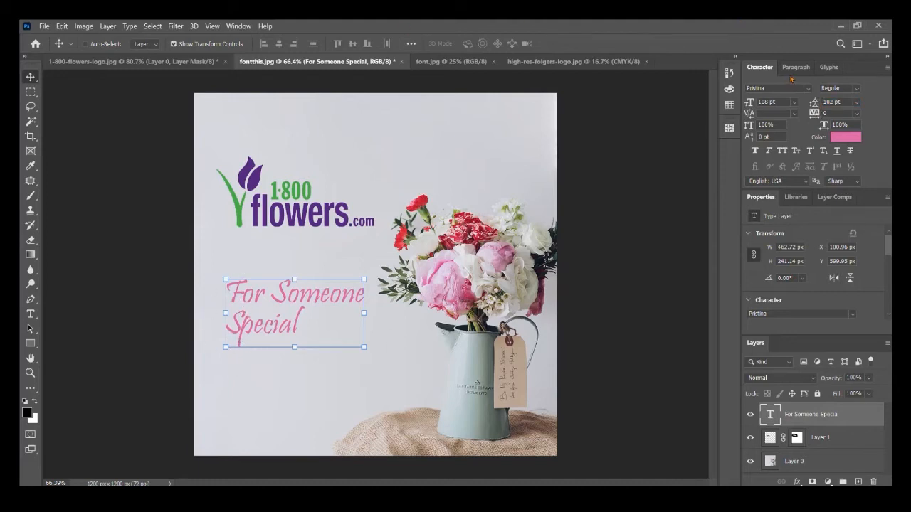
# Center-align the "For Someone Special" text and move it back below the logo, at about X 165 px, Y 619 px
pyautogui.click(796, 67)
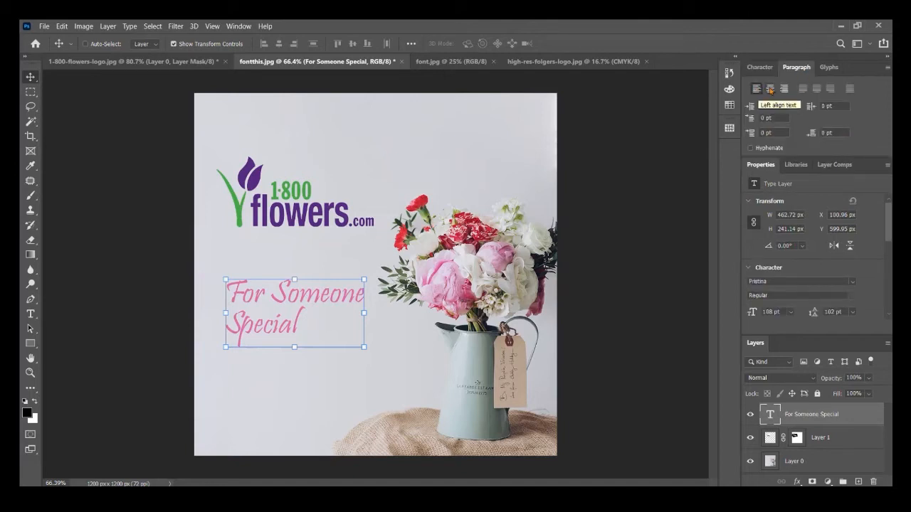
pyautogui.click(769, 89)
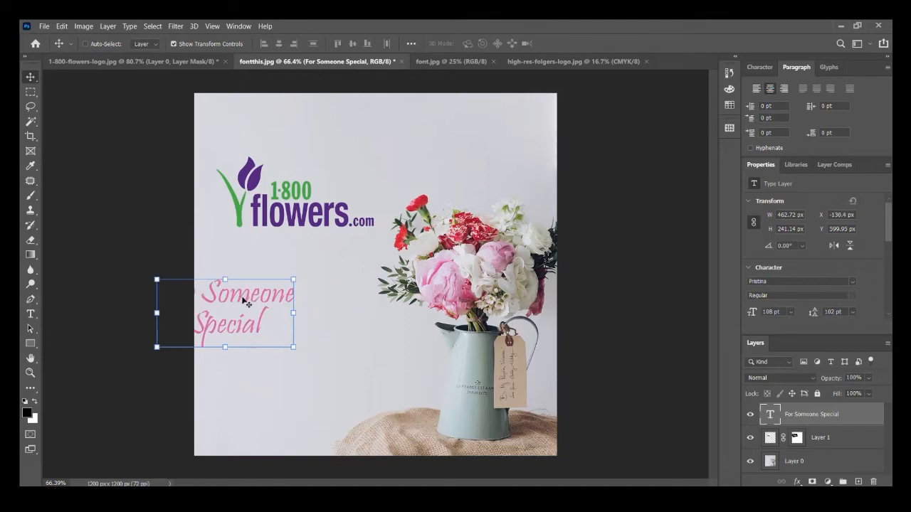
pyautogui.moveTo(246, 303); pyautogui.dragTo(291, 341)
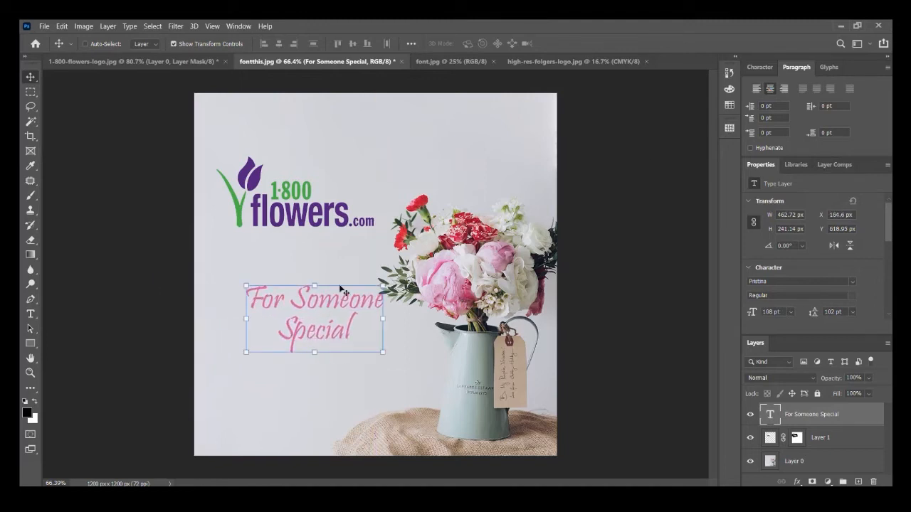
# Right-align the "For Someone Special" text and move it lower on the image, to about X 198 px, Y 734 px
pyautogui.moveTo(340, 316); pyautogui.dragTo(303, 307)
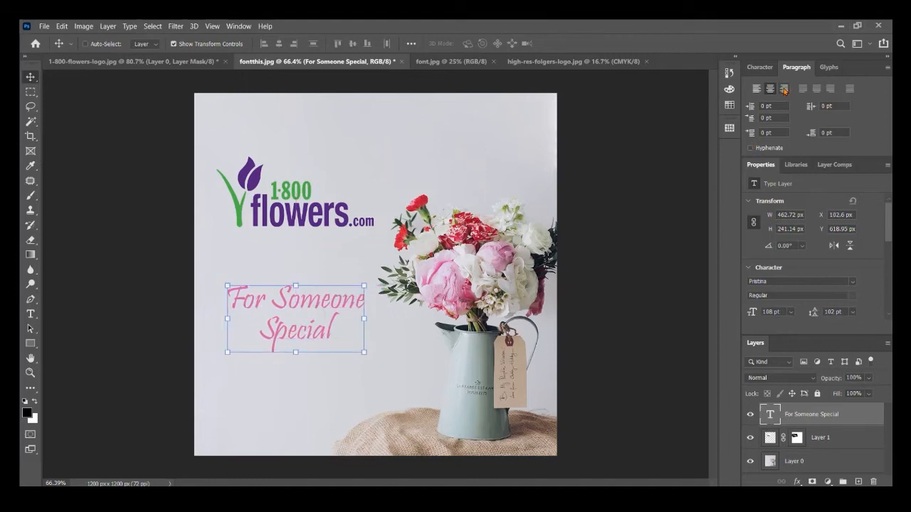
pyautogui.click(783, 89)
pyautogui.moveTo(279, 307); pyautogui.dragTo(377, 339)
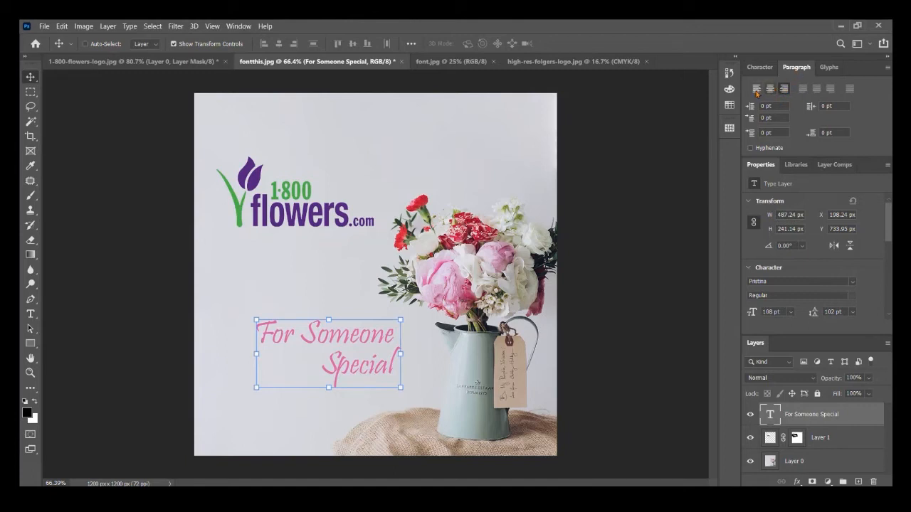
pyautogui.click(759, 67)
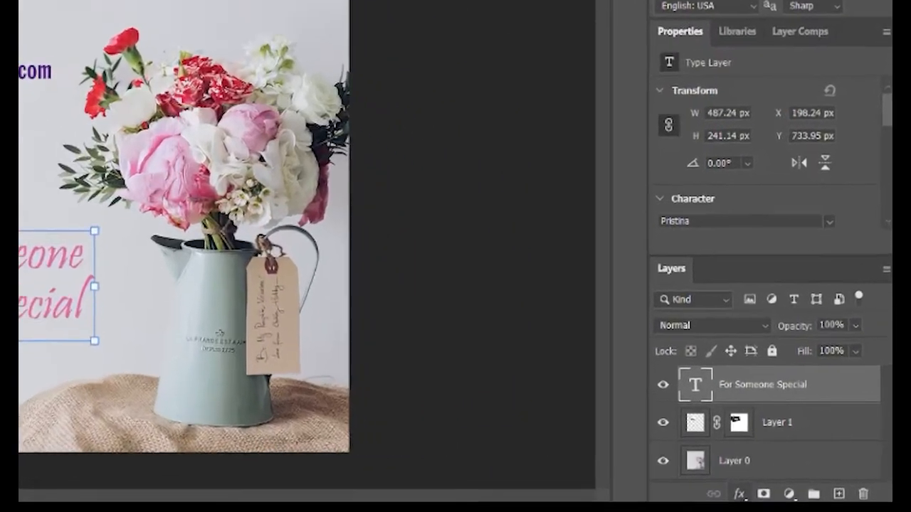
# Add a black Normal-mode drop shadow to the text with 72% opacity, 11 px distance, 28% spread and 21 px size
pyautogui.click(797, 481)
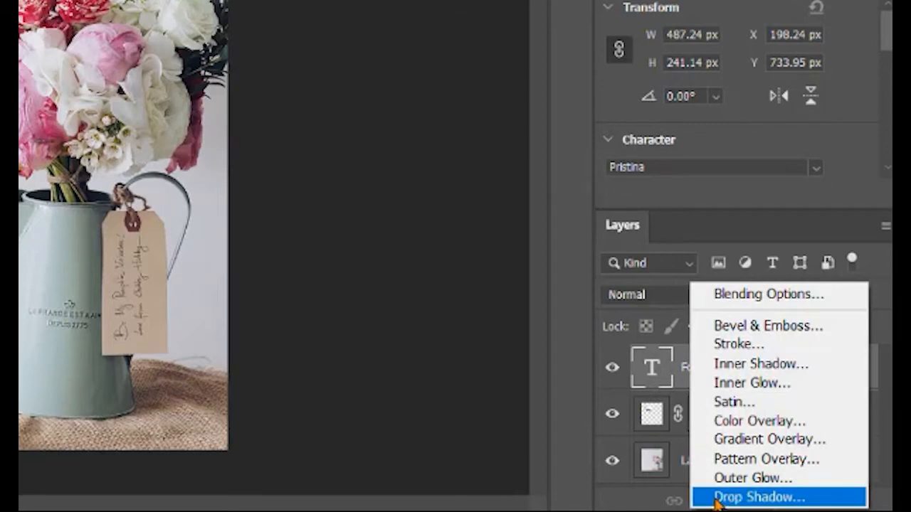
pyautogui.click(758, 497)
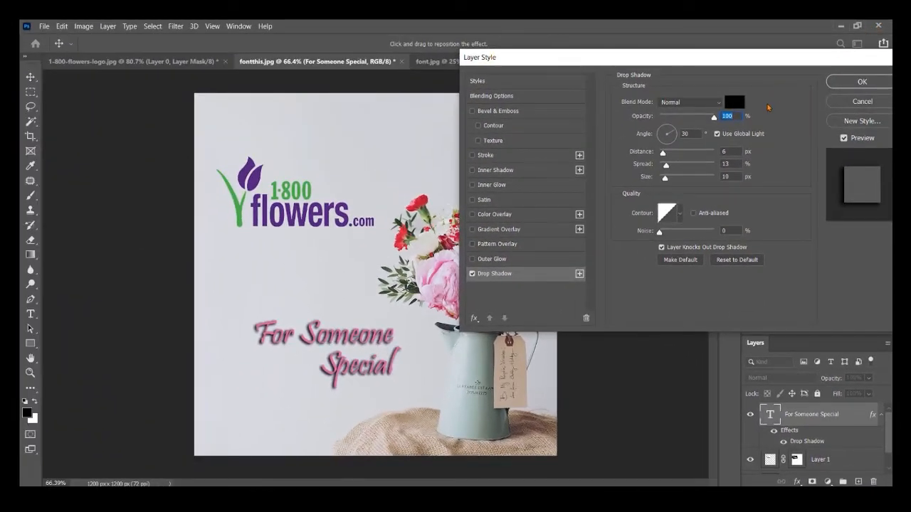
pyautogui.click(707, 106)
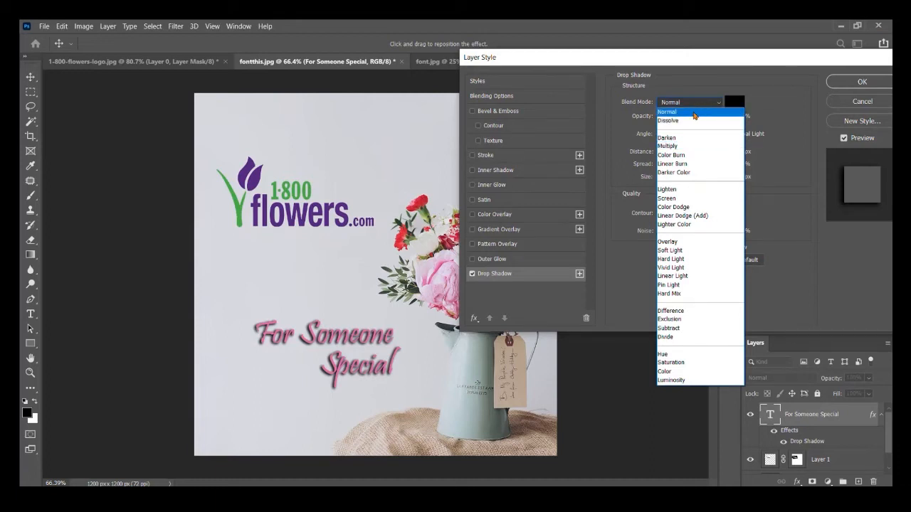
pyautogui.click(694, 116)
pyautogui.moveTo(713, 119); pyautogui.dragTo(698, 119)
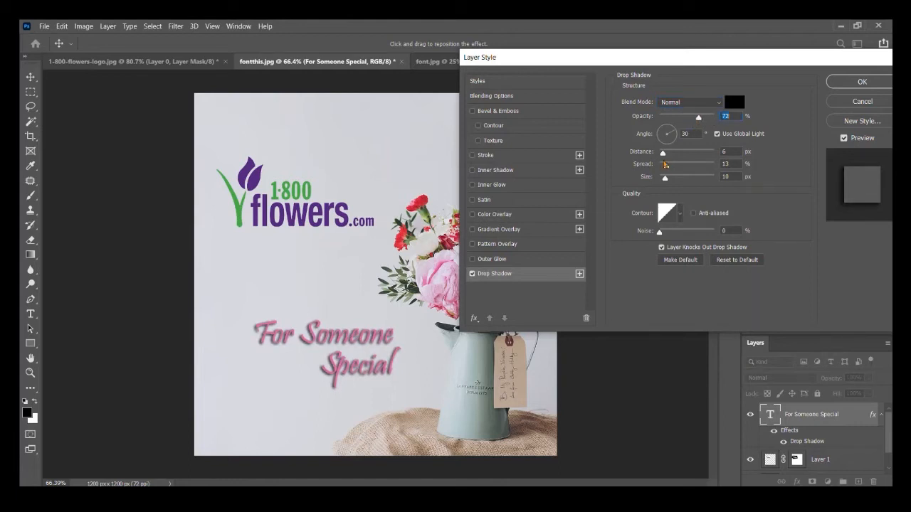
pyautogui.moveTo(662, 153); pyautogui.dragTo(668, 185)
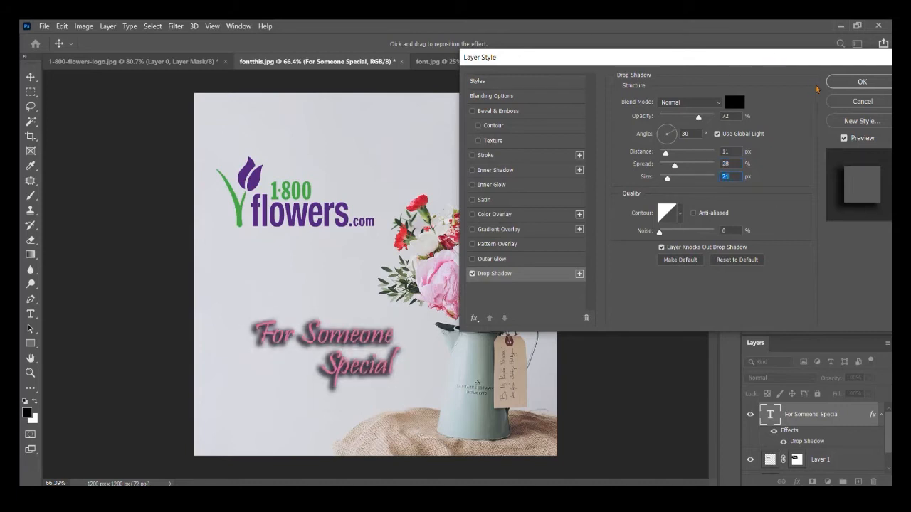
pyautogui.click(859, 84)
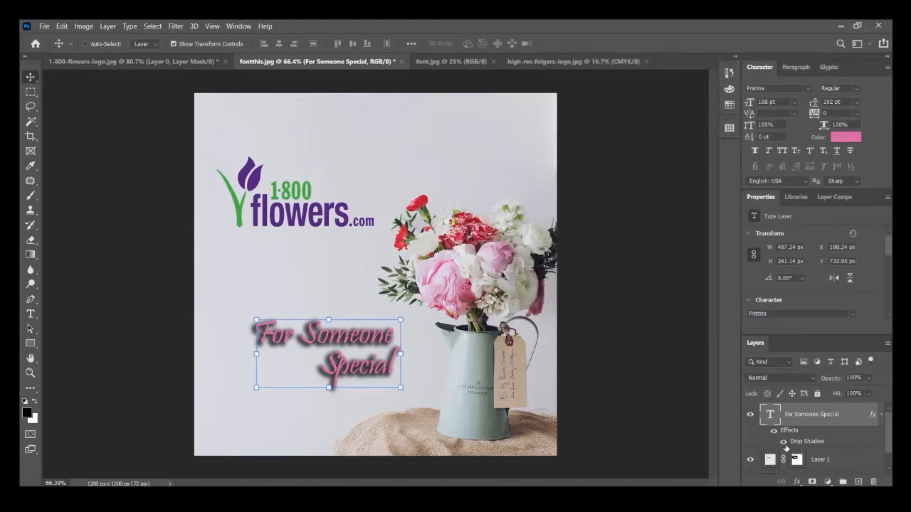
# Toggle the text's drop shadow off and on to compare its look with and without the effect
pyautogui.click(783, 442)
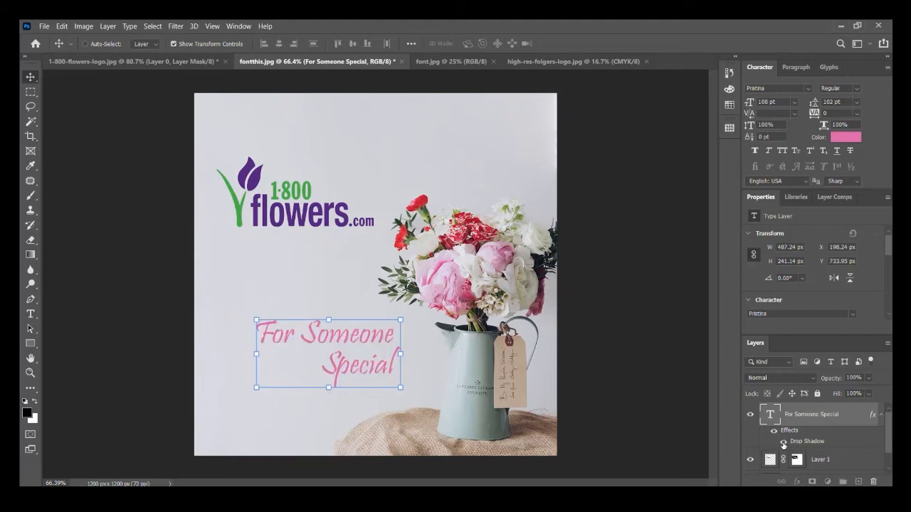
pyautogui.click(784, 442)
pyautogui.click(783, 443)
pyautogui.click(784, 443)
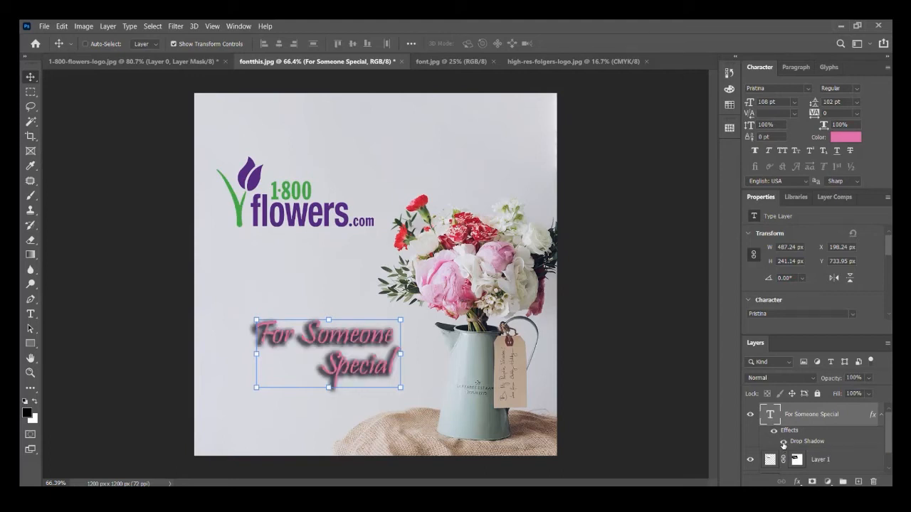
# Turn off the text's drop shadow and add a 5 px stroke positioned outside the letters
pyautogui.doubleClick(802, 442)
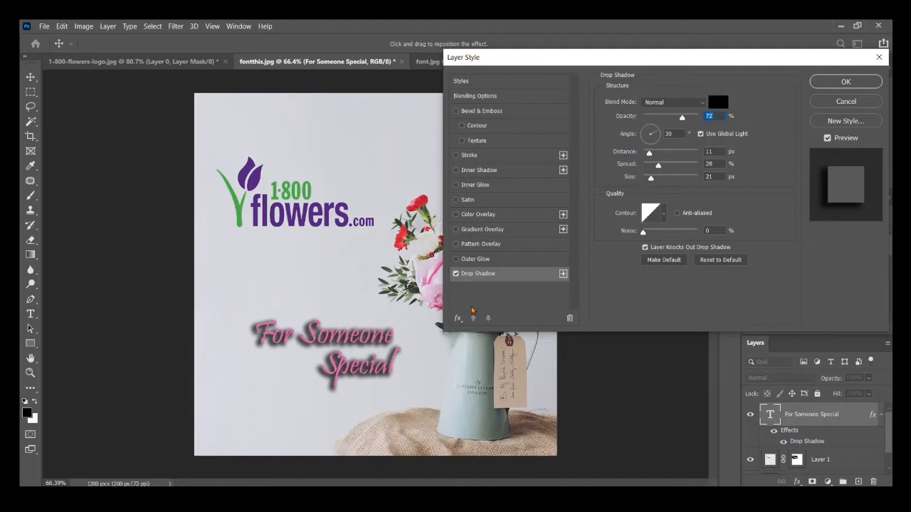
pyautogui.click(456, 274)
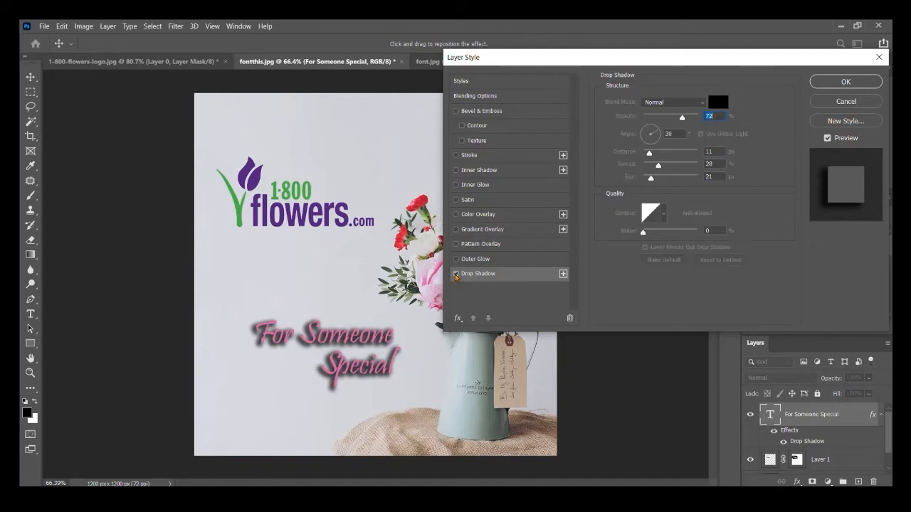
pyautogui.click(469, 157)
pyautogui.moveTo(646, 102); pyautogui.dragTo(650, 102)
pyautogui.click(661, 114)
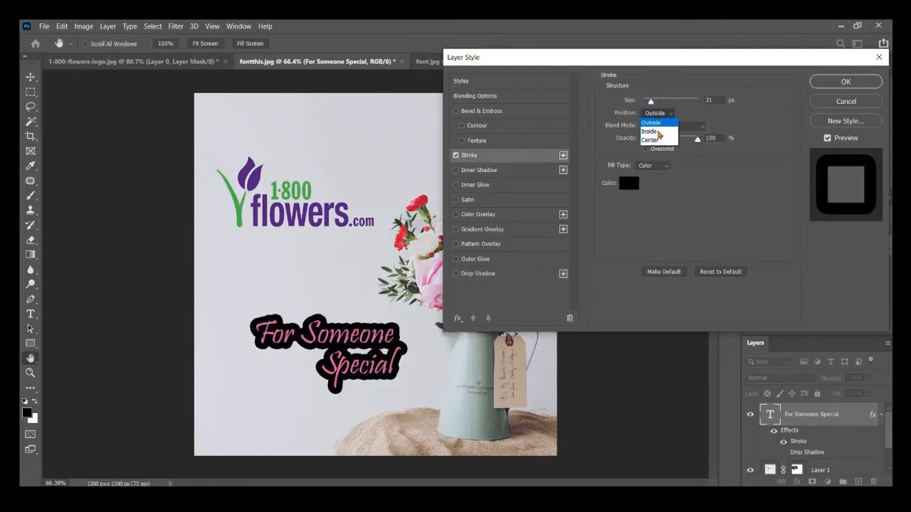
pyautogui.click(659, 124)
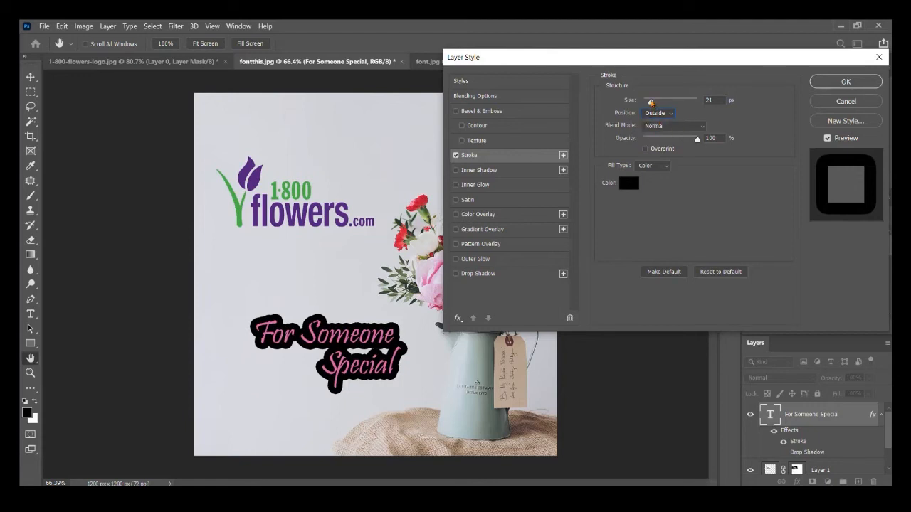
pyautogui.moveTo(650, 102); pyautogui.dragTo(646, 103)
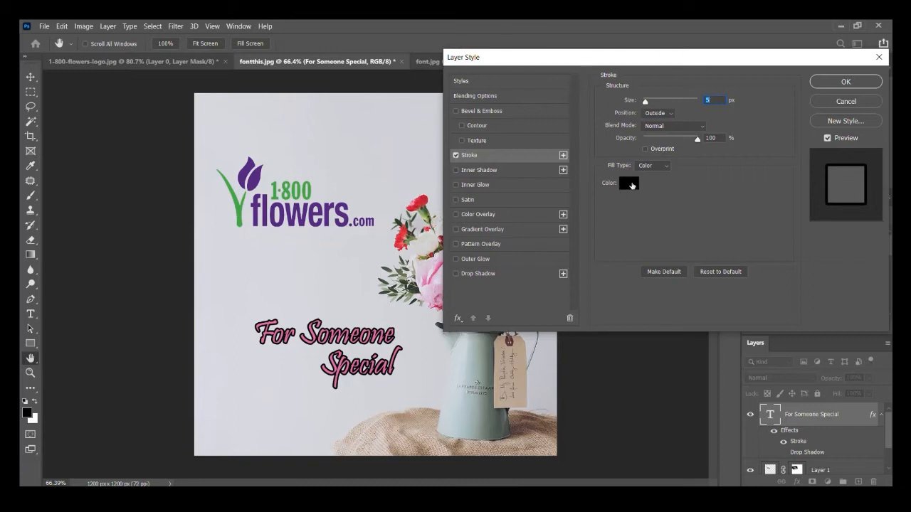
# Color the text's stroke pale pink d2bfd2, sampled from the bouquet, and turn the drop shadow back on
pyautogui.click(630, 184)
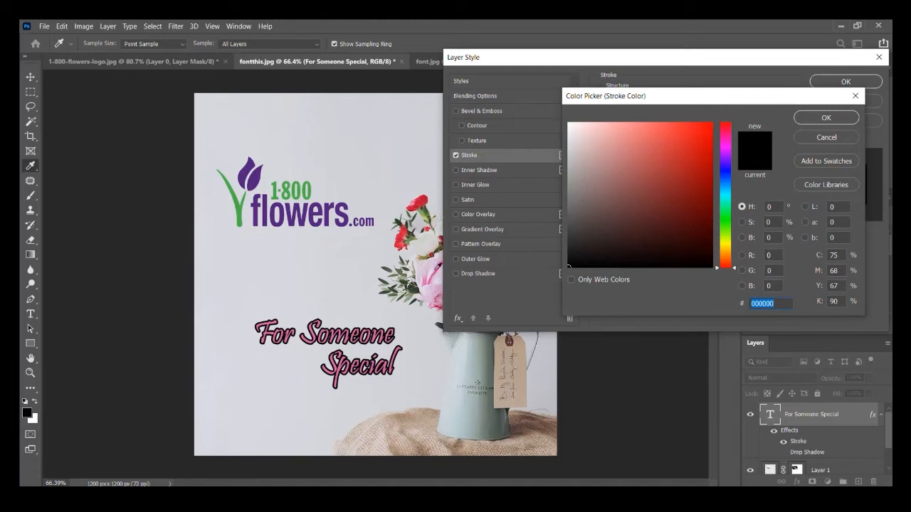
pyautogui.click(427, 265)
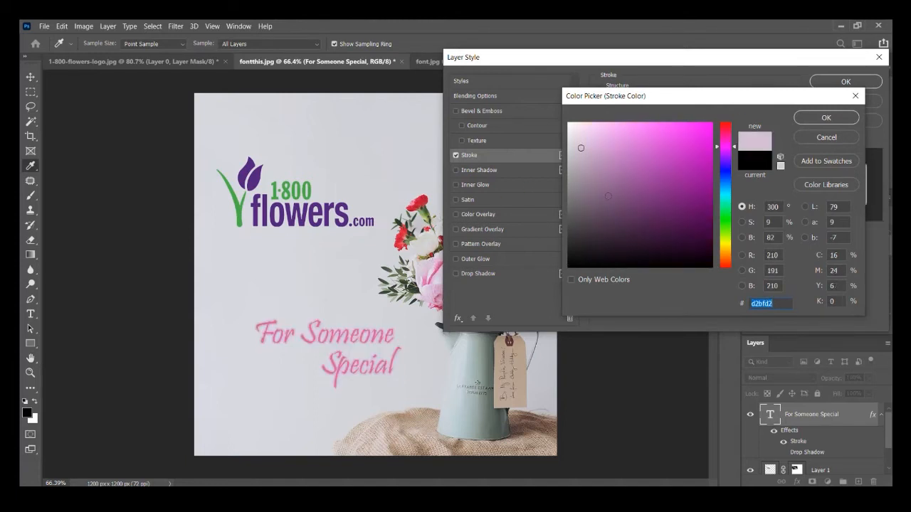
pyautogui.click(823, 117)
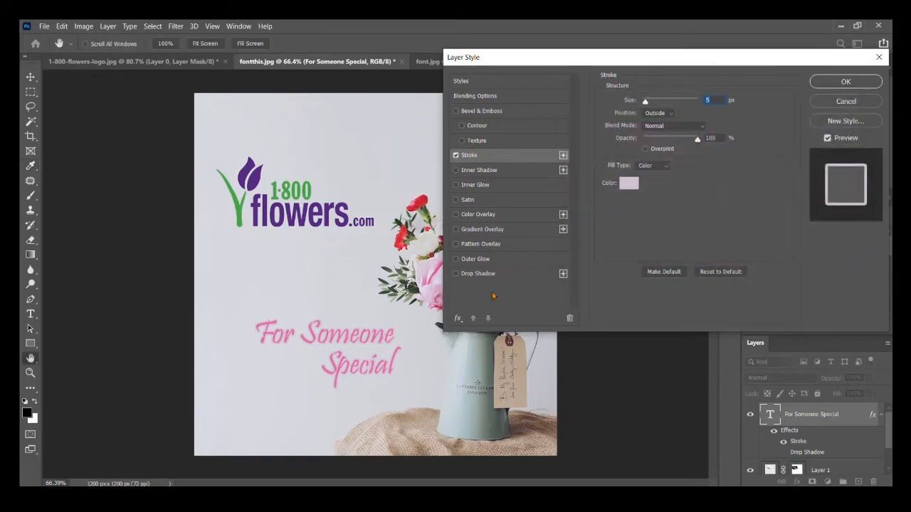
pyautogui.click(456, 274)
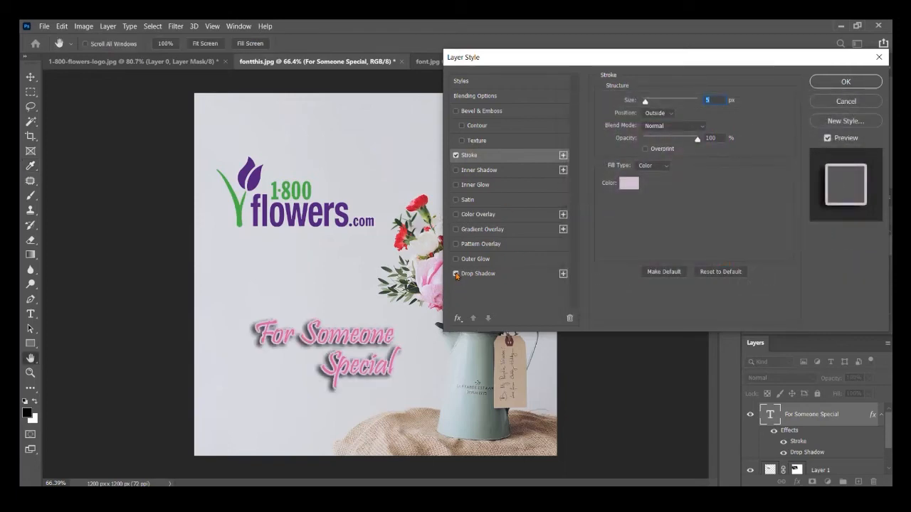
pyautogui.click(845, 81)
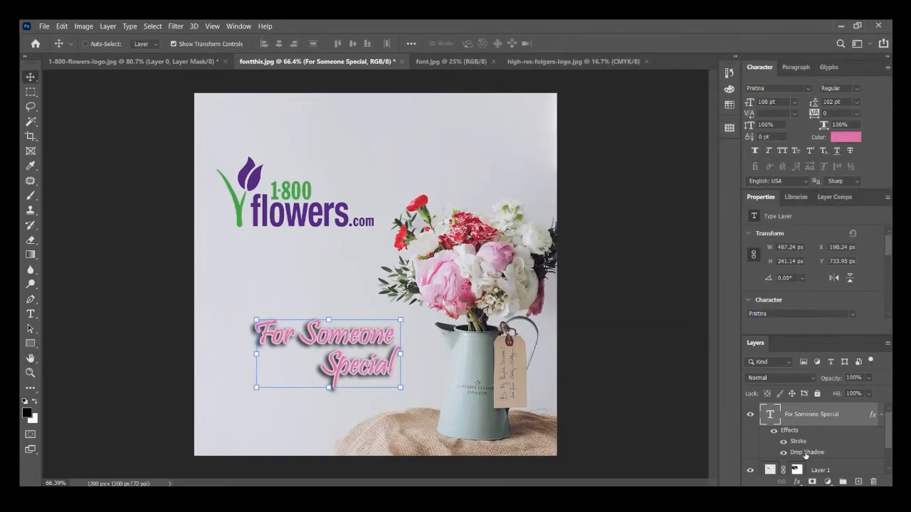
# Toggle the text's stroke and drop shadow off and on to compare the effects
pyautogui.click(782, 442)
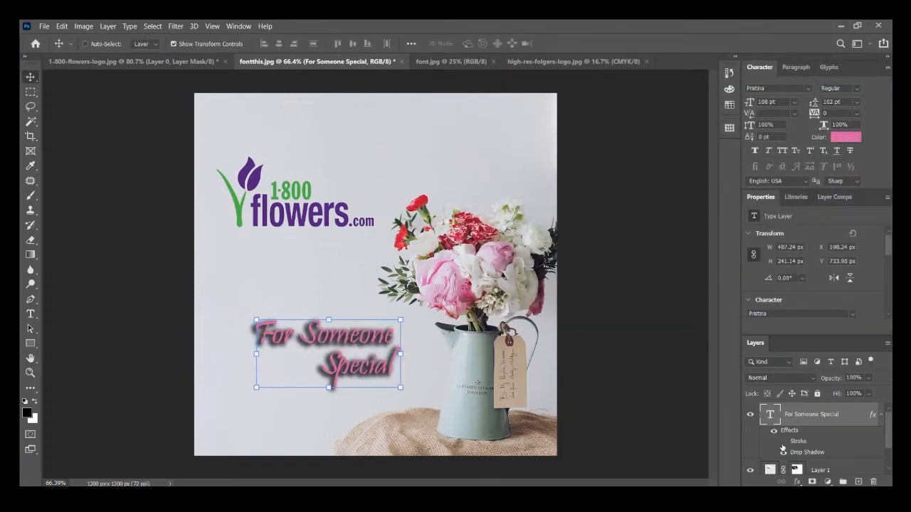
pyautogui.click(783, 442)
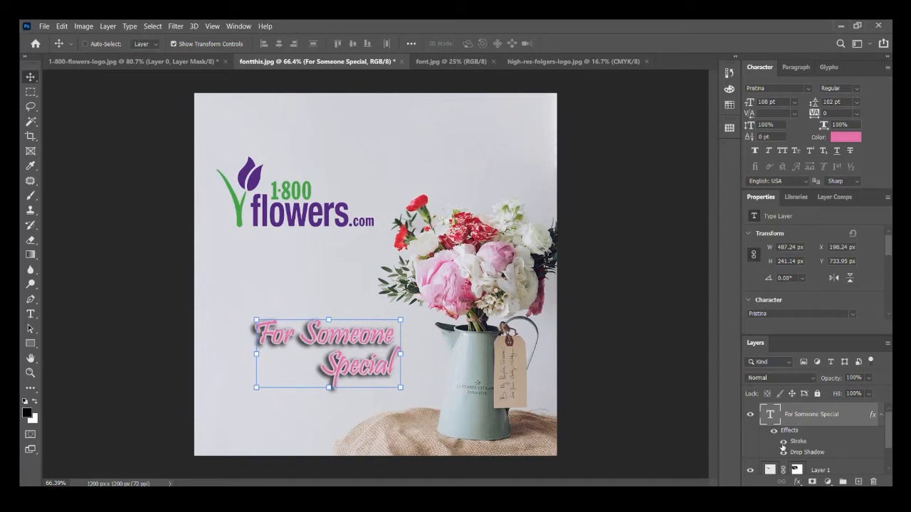
pyautogui.click(782, 442)
pyautogui.click(783, 452)
pyautogui.click(783, 452)
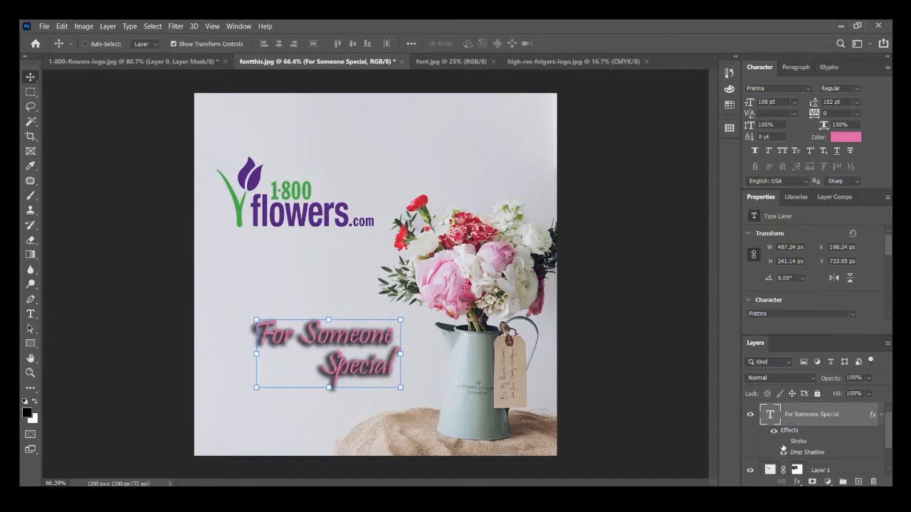
pyautogui.click(783, 453)
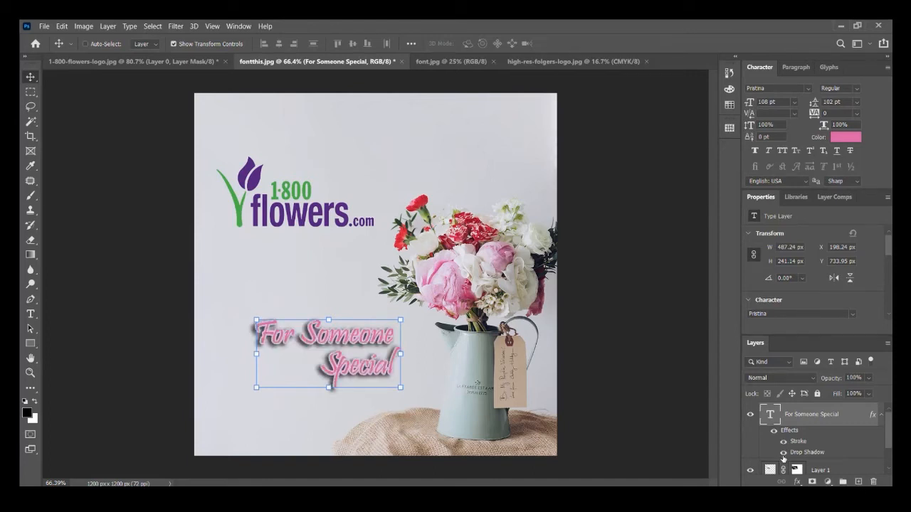
# Hide the "For Someone Special" layer and run Match Font on the logo's "1-800 flowers" lettering, choosing Oswald SemiBold
pyautogui.click(750, 416)
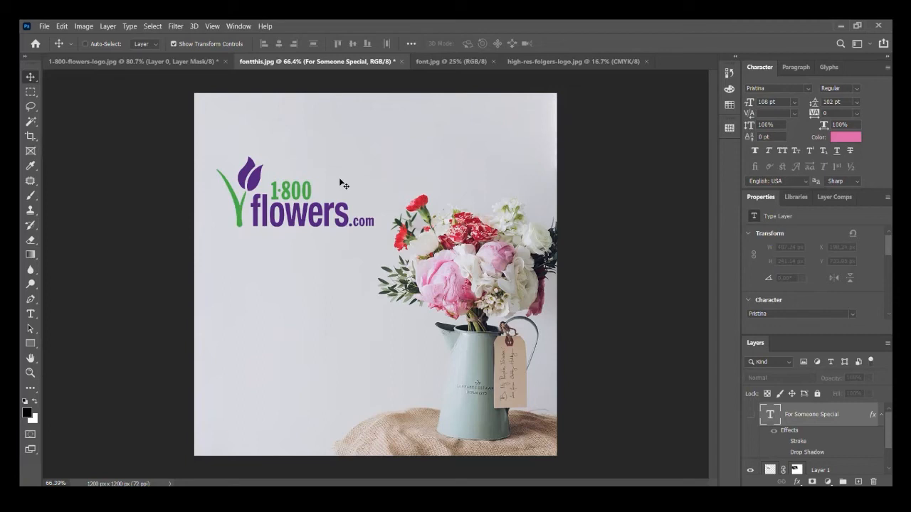
pyautogui.click(129, 29)
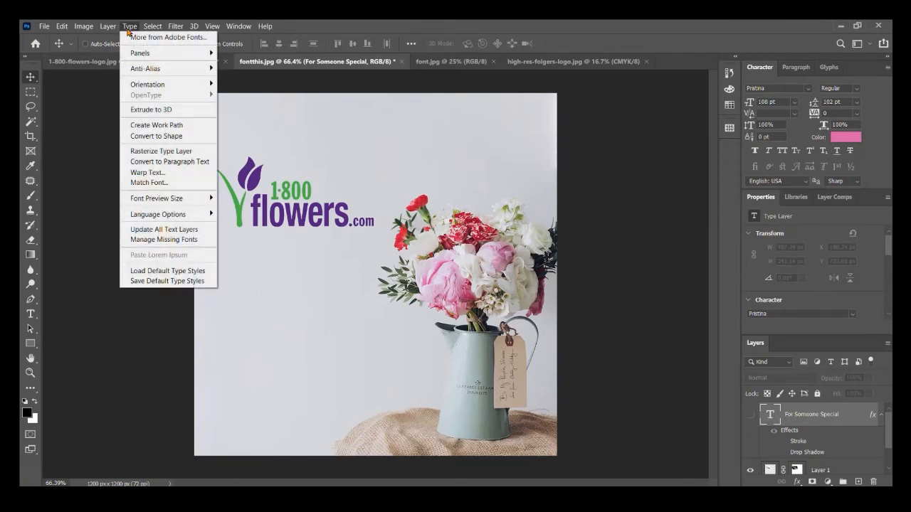
pyautogui.click(141, 183)
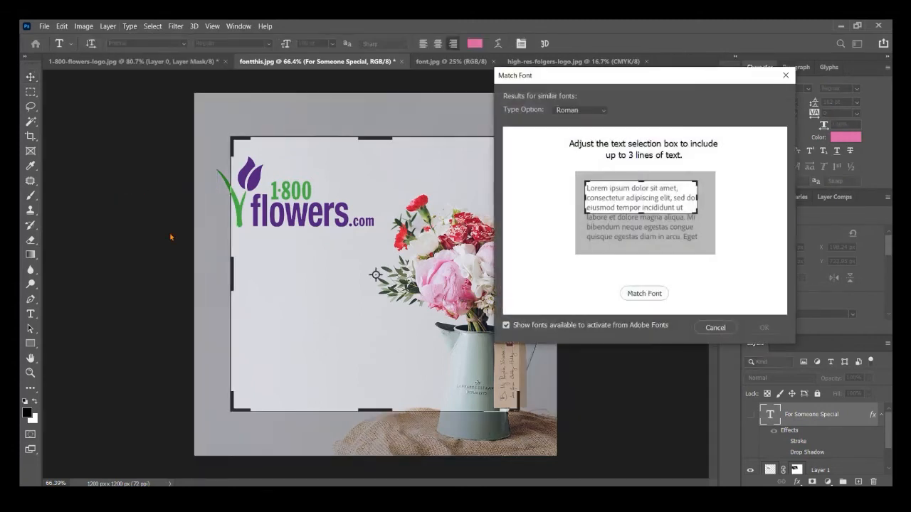
pyautogui.moveTo(549, 85); pyautogui.dragTo(610, 48)
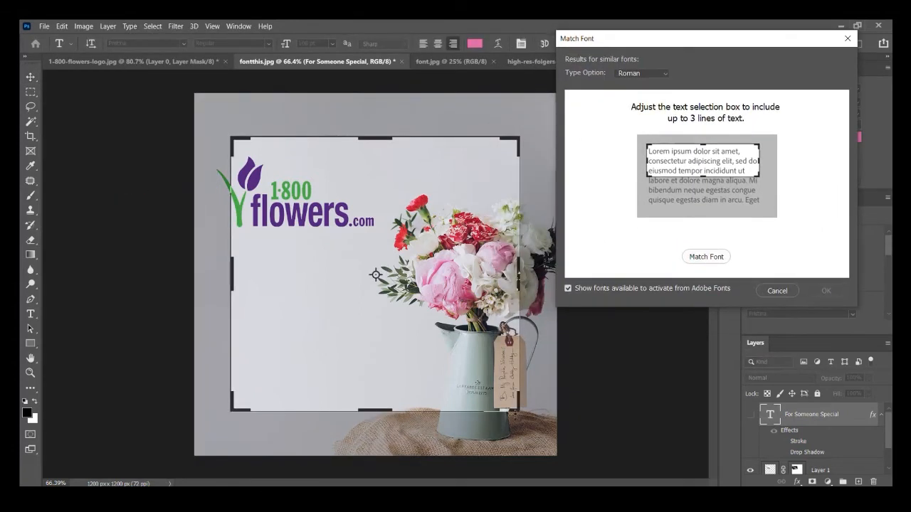
pyautogui.moveTo(518, 410); pyautogui.dragTo(351, 239)
pyautogui.moveTo(229, 138); pyautogui.dragTo(248, 192)
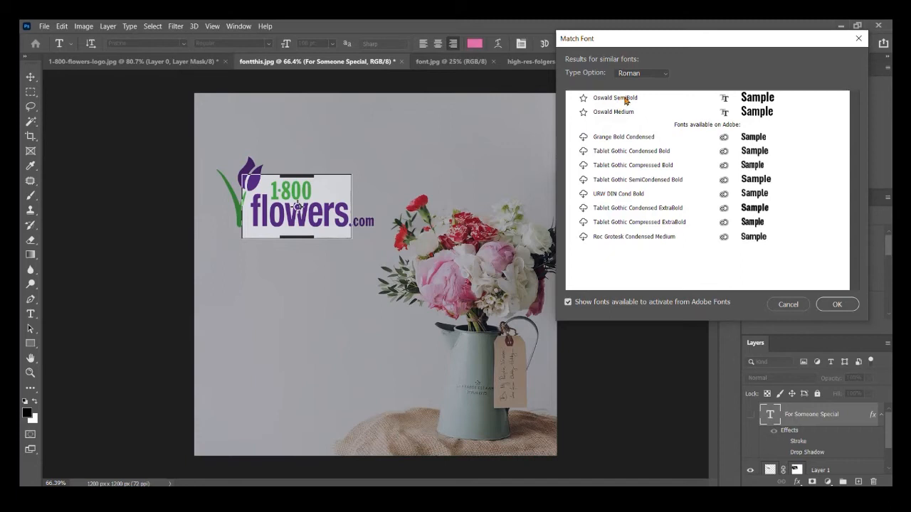
pyautogui.click(747, 101)
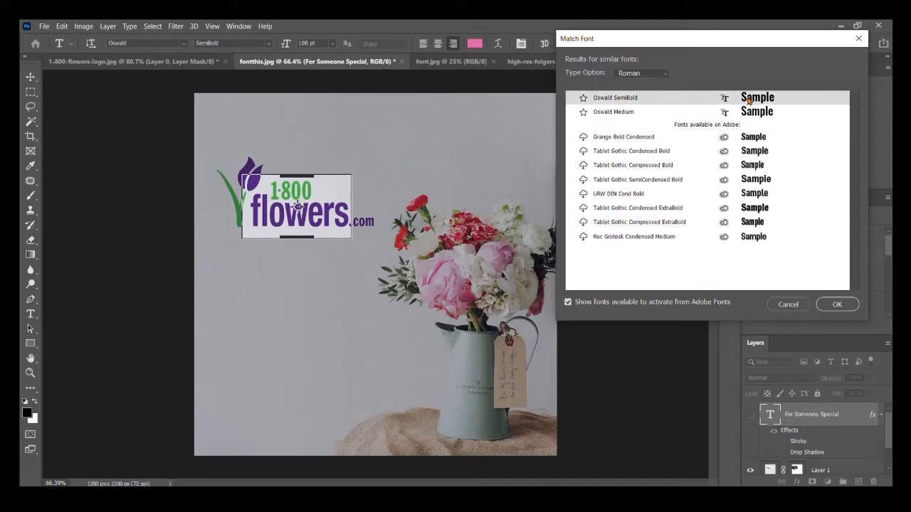
pyautogui.click(834, 305)
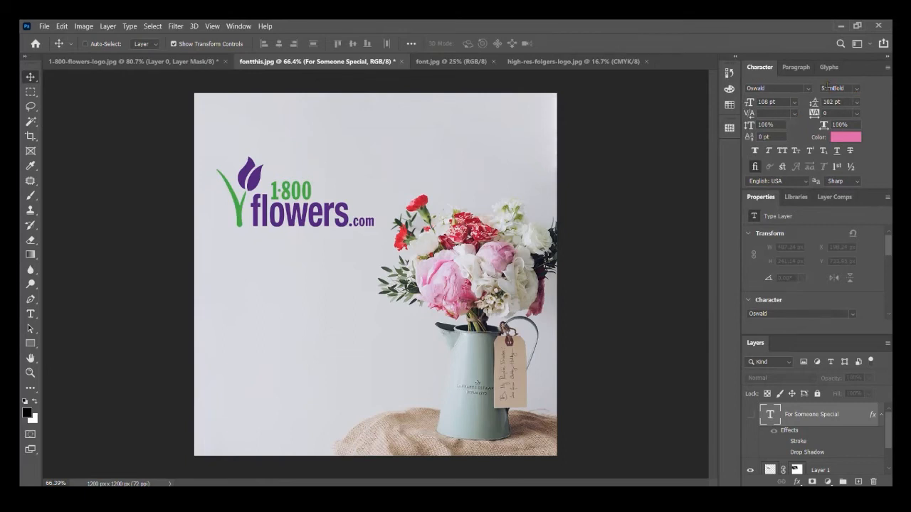
# Add a new text layer reading "For Someone Special" on two lines in pink Oswald SemiBold, 108 pt
pyautogui.click(31, 313)
pyautogui.click(249, 286)
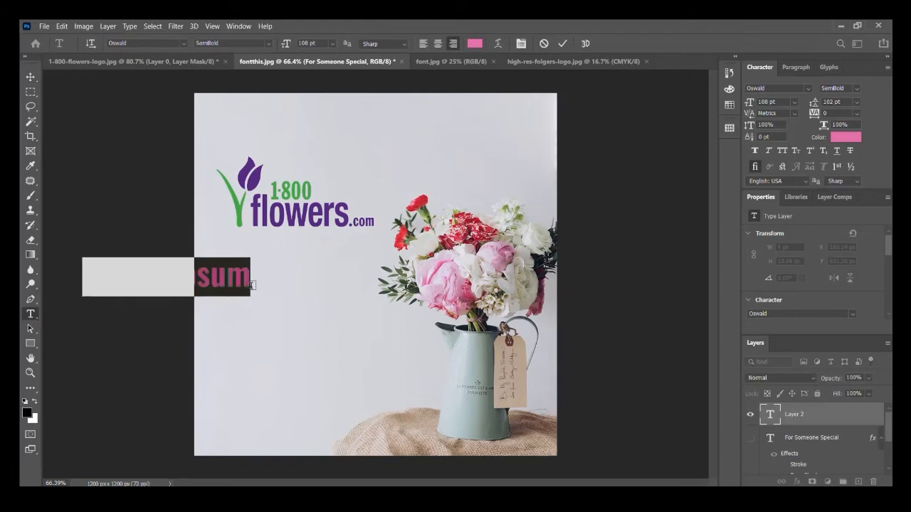
pyautogui.write('For Someo')
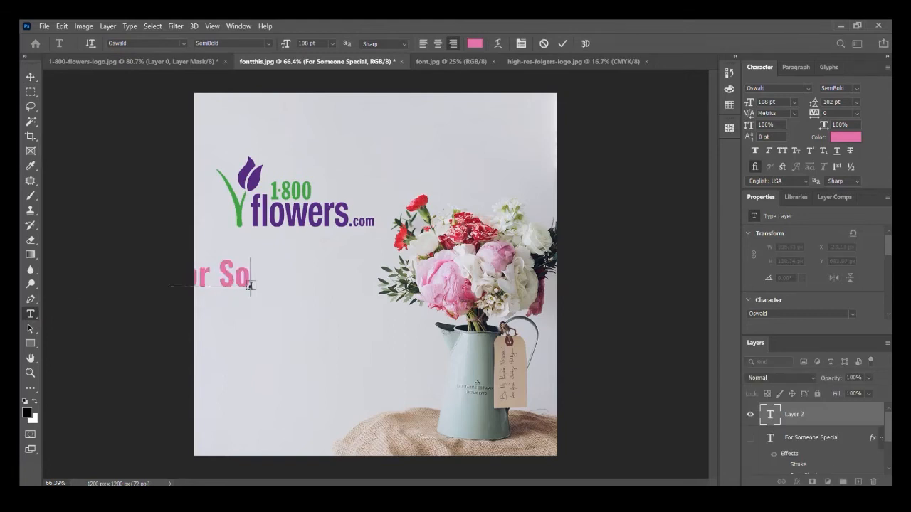
pyautogui.write('ne')
pyautogui.press('Return')
pyautogui.write('Special')
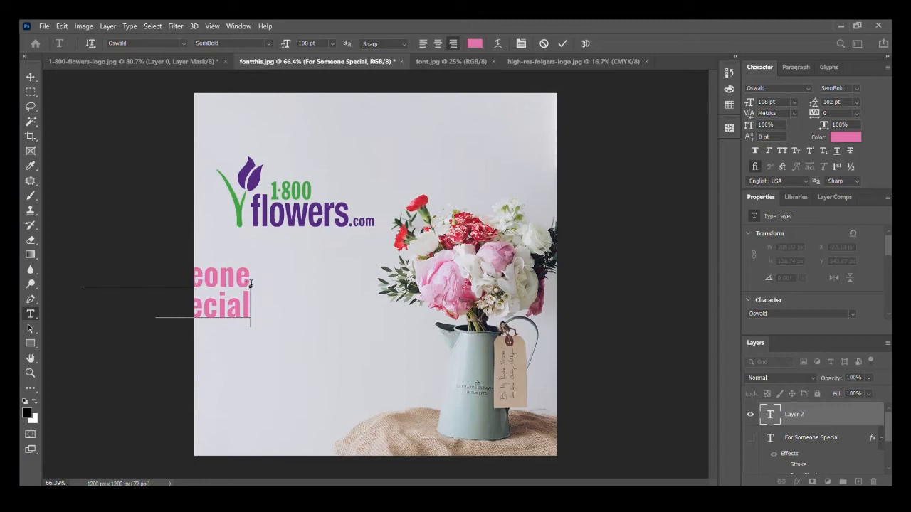
# Move the new text onto the empty area below the logo and set its leading to 115 pt
pyautogui.click(31, 77)
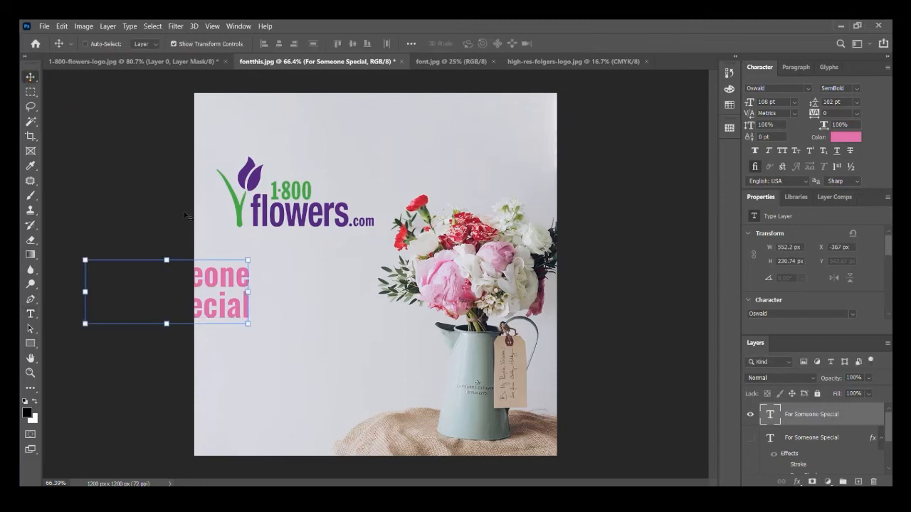
pyautogui.moveTo(213, 270); pyautogui.dragTo(371, 314)
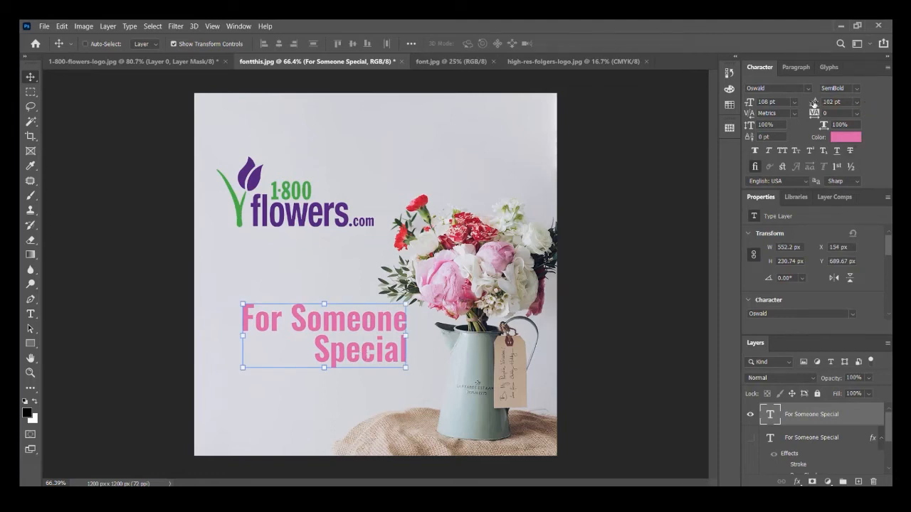
pyautogui.moveTo(813, 103); pyautogui.dragTo(822, 102)
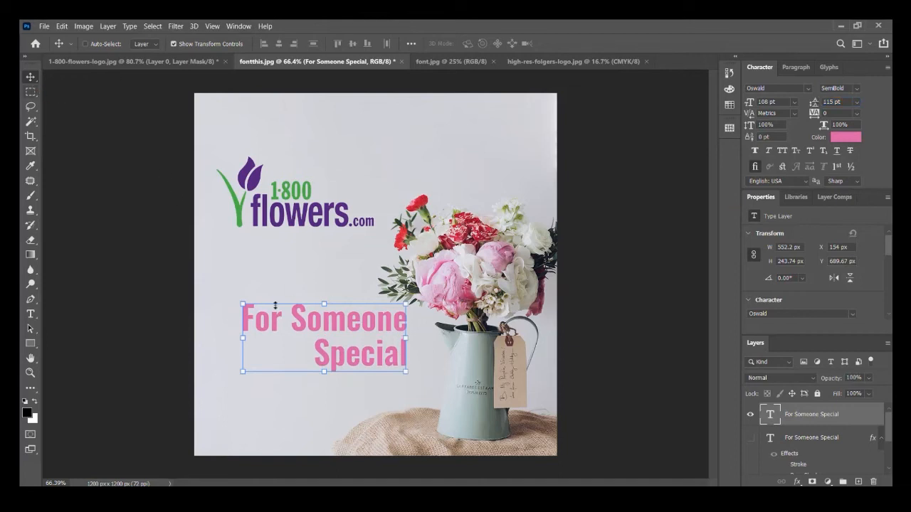
pyautogui.moveTo(358, 324); pyautogui.dragTo(345, 324)
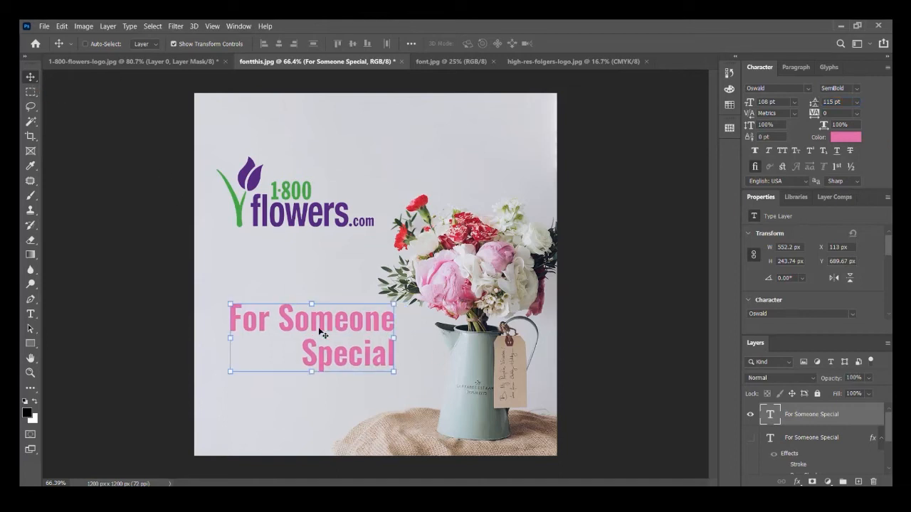
# Recolor the new "For Someone Special" text purple 54237f, sampled from the logo's "flowers" lettering
pyautogui.click(844, 137)
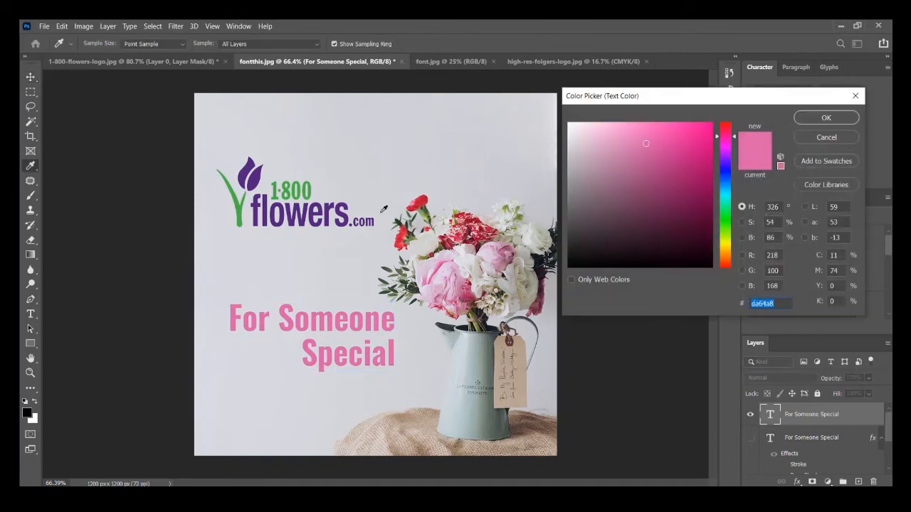
pyautogui.click(331, 206)
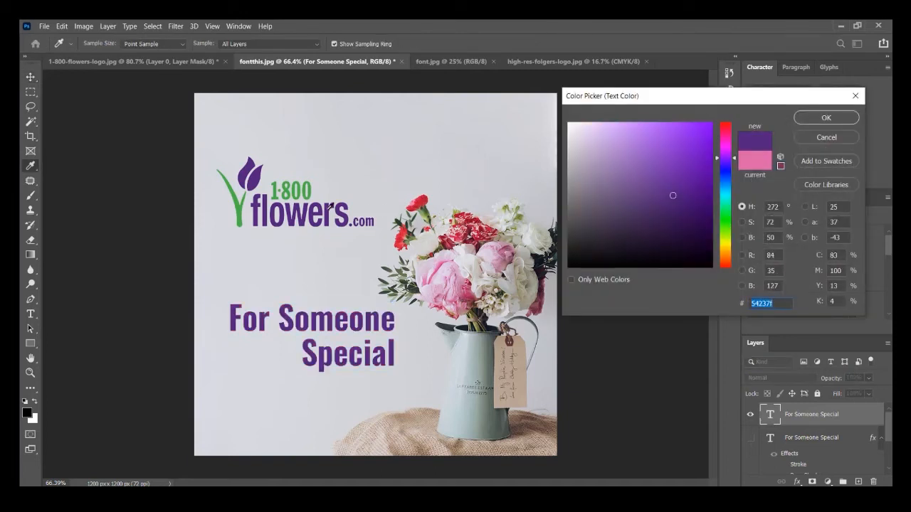
pyautogui.click(829, 118)
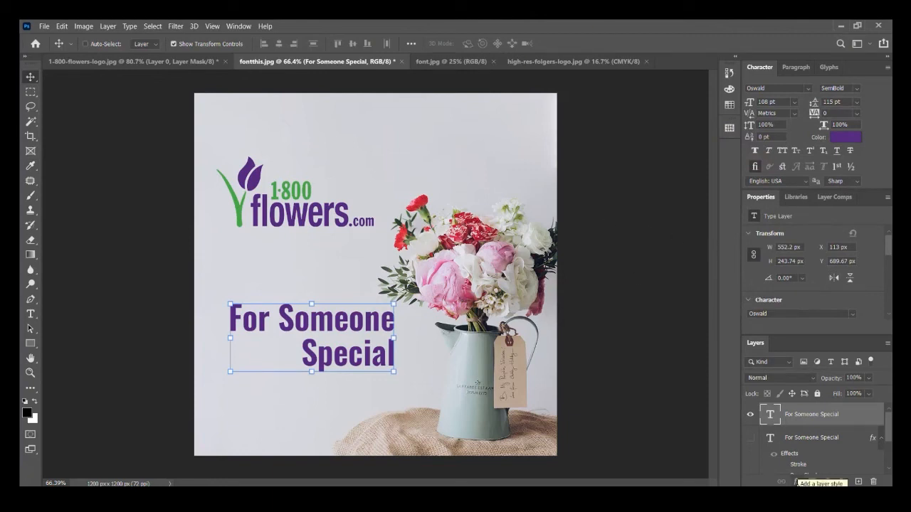
# Add an Outer Glow layer style to the purple text, keeping the text in view
pyautogui.click(796, 481)
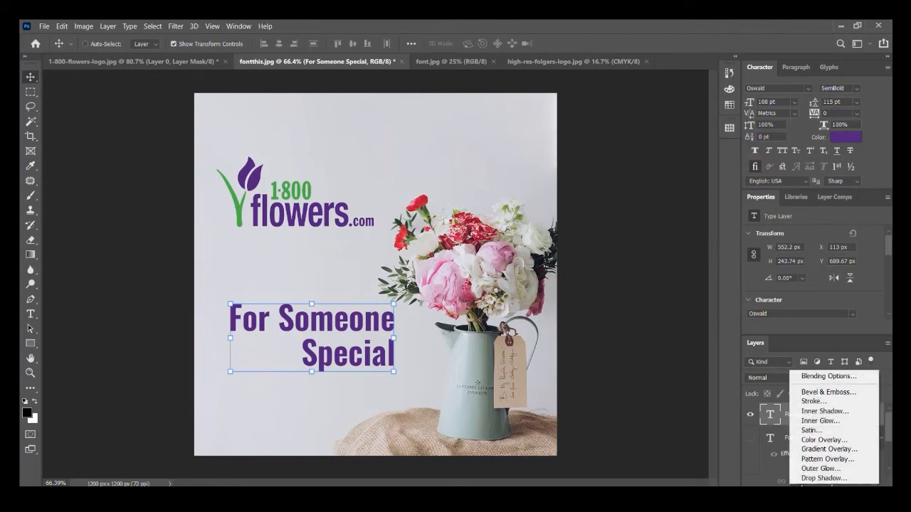
pyautogui.click(819, 469)
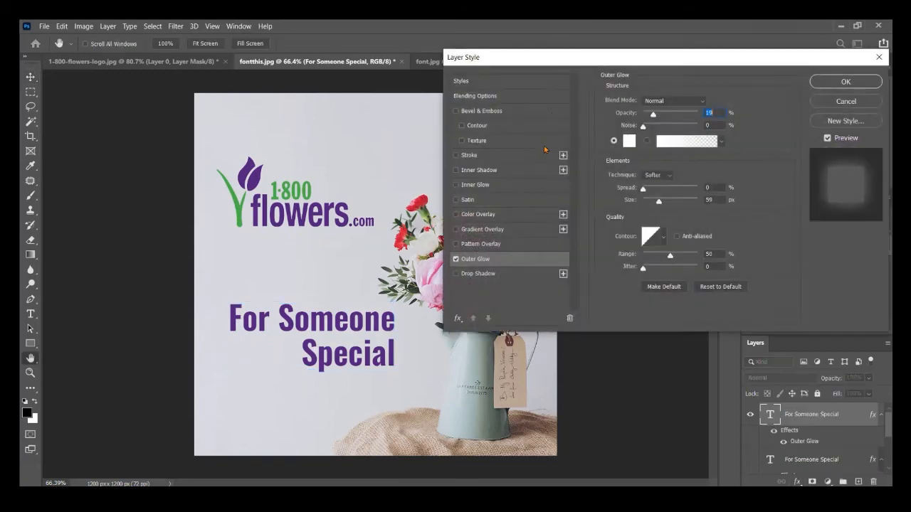
pyautogui.moveTo(612, 64); pyautogui.dragTo(644, 77)
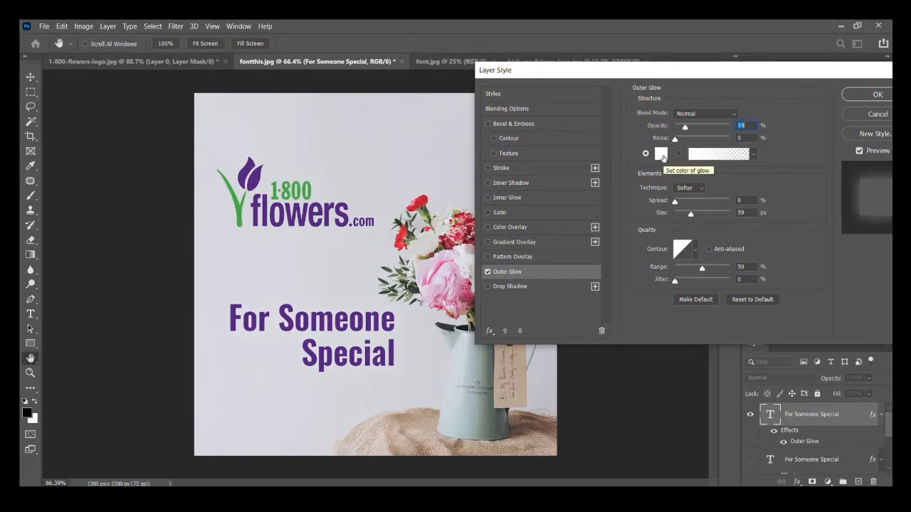
# Try a red f21010 color for the outer glow with a stronger opacity
pyautogui.click(661, 154)
pyautogui.write('c43d3d')
pyautogui.press('Tab')
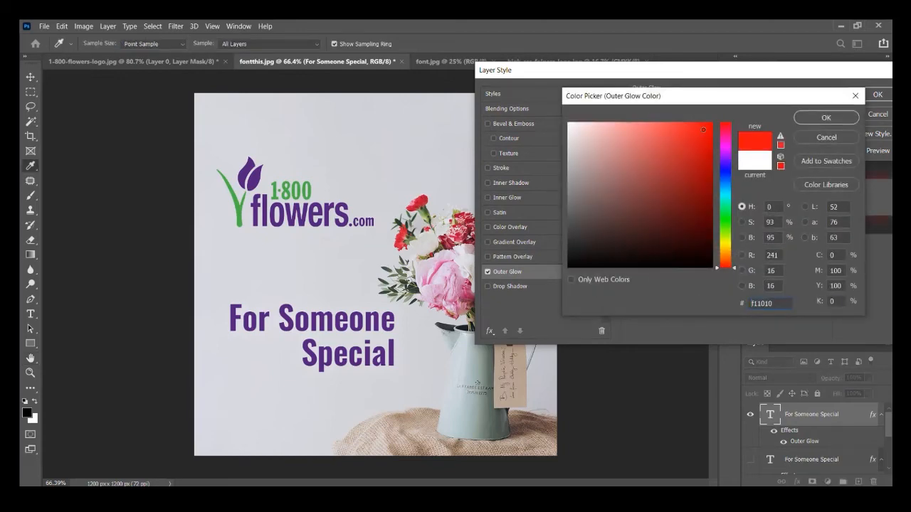
pyautogui.click(818, 116)
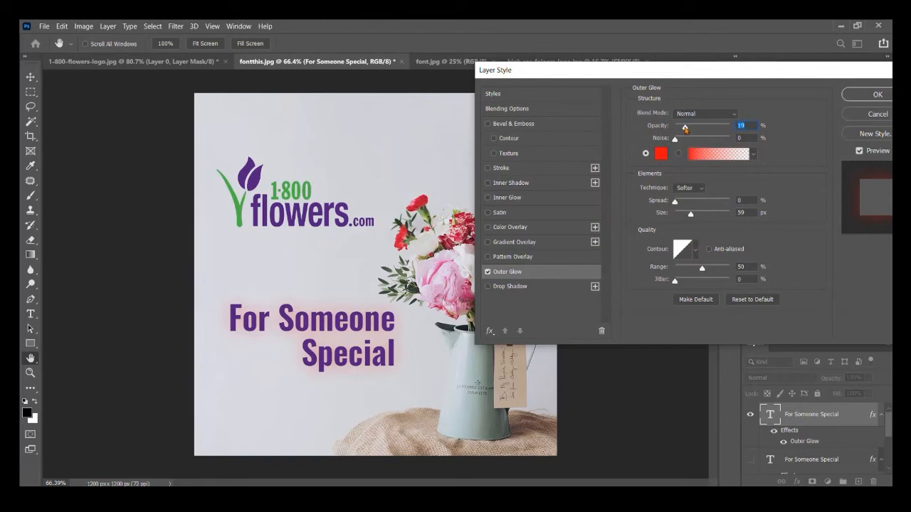
pyautogui.moveTo(684, 128); pyautogui.dragTo(693, 132)
# Recolor the outer glow green 49b14a, sampled from the logo's stem, and lower its opacity to 14%
pyautogui.click(659, 155)
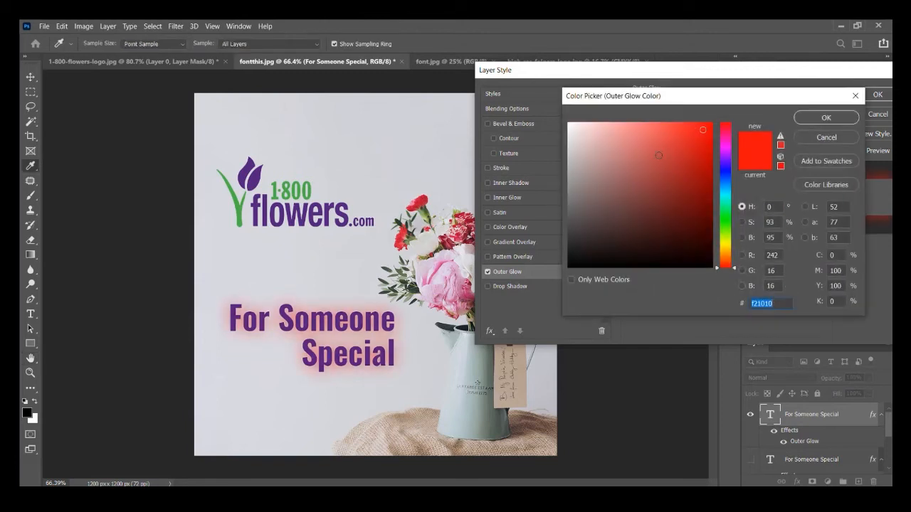
pyautogui.click(240, 208)
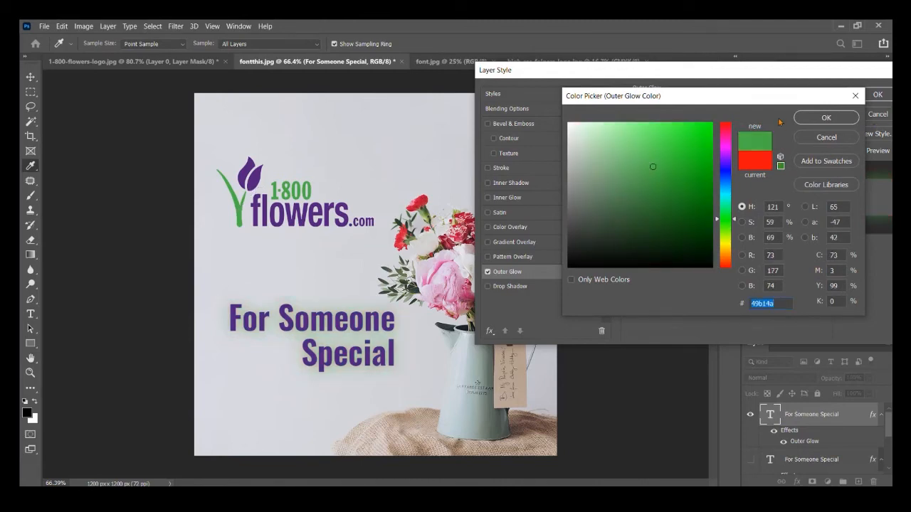
pyautogui.click(825, 117)
pyautogui.moveTo(689, 131); pyautogui.dragTo(683, 128)
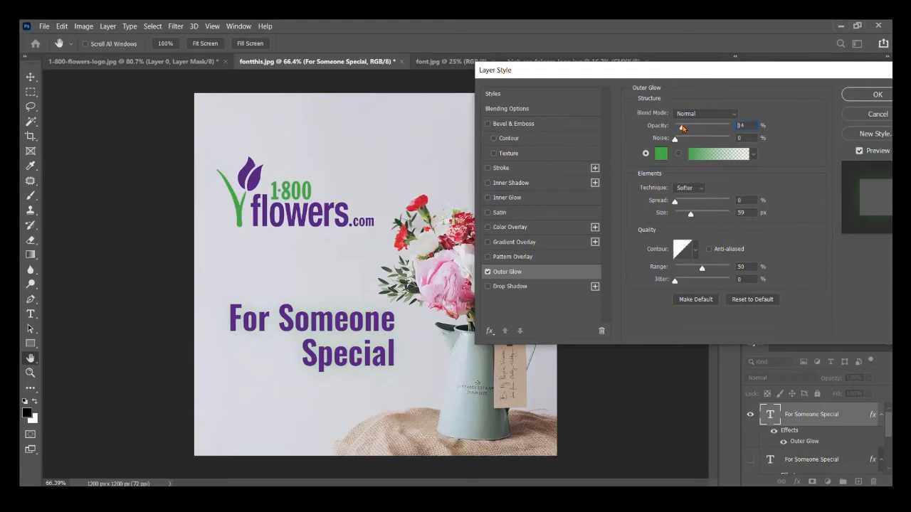
# Compare the text with and without the green glow, raise the glow's opacity, and apply the layer style
pyautogui.moveTo(724, 70); pyautogui.dragTo(679, 28)
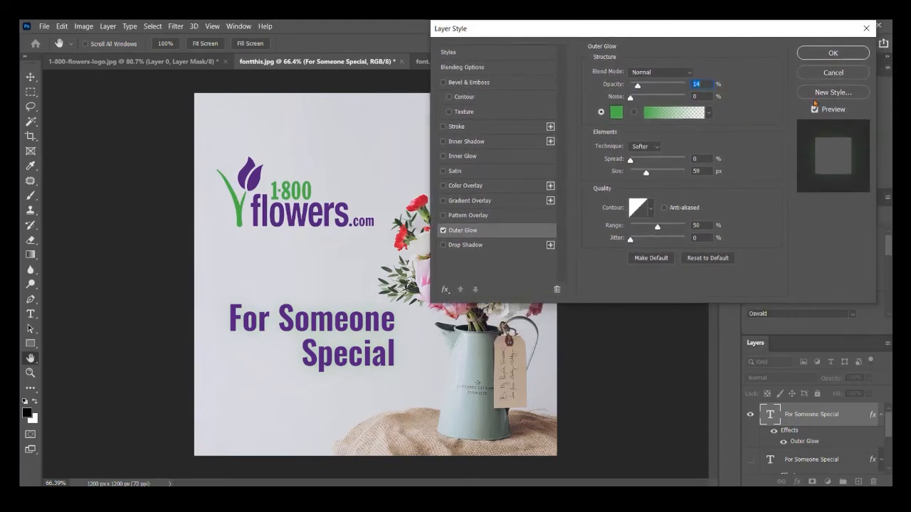
pyautogui.click(813, 110)
pyautogui.moveTo(638, 86); pyautogui.dragTo(646, 86)
pyautogui.click(814, 111)
pyautogui.click(825, 53)
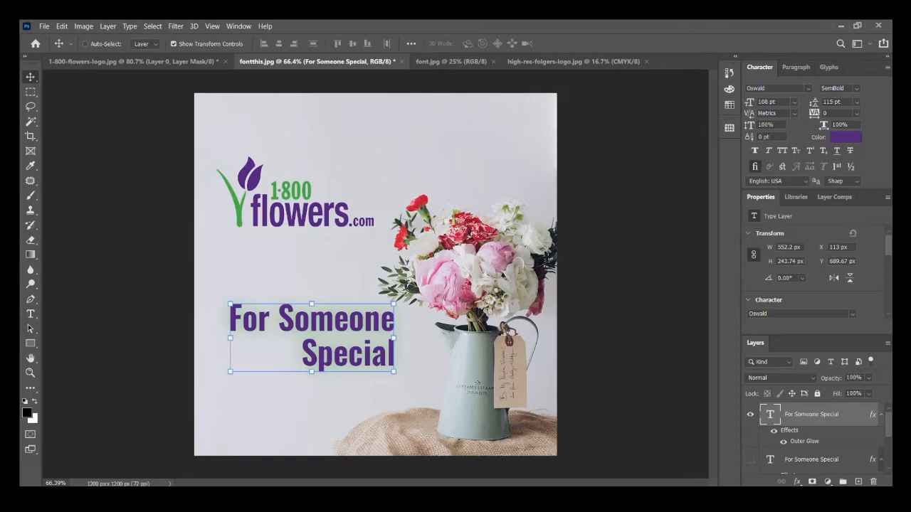
# Switch to high-res-folgers-logo.jpg, try a non-contiguous Magic Wand selection of the white background at tolerance 32, and deselect it
pyautogui.click(573, 61)
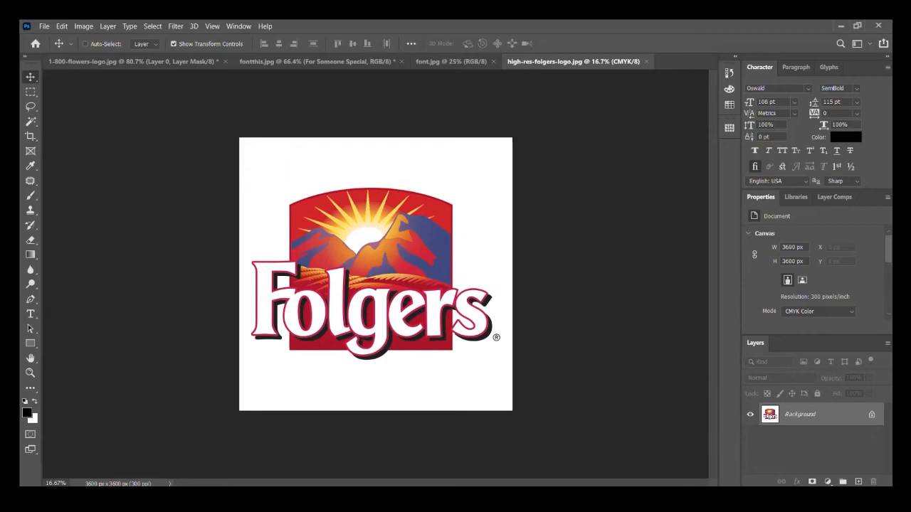
pyautogui.click(30, 123)
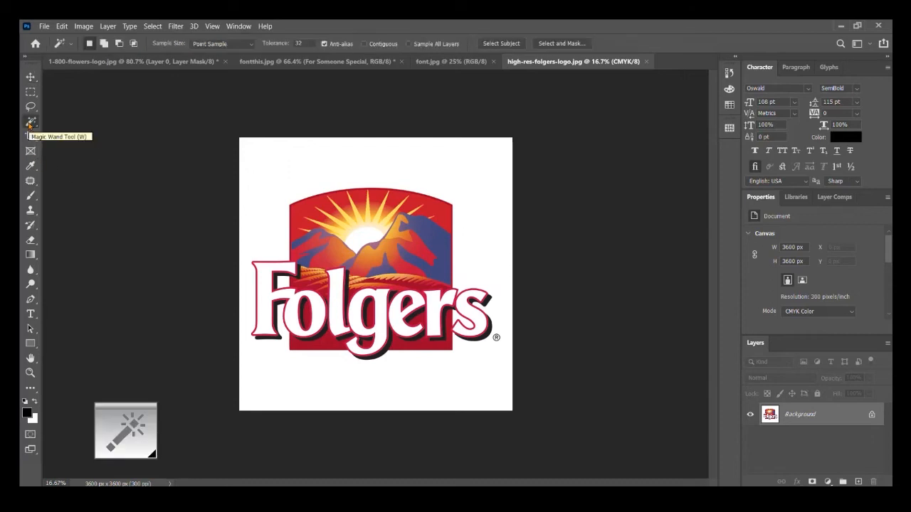
pyautogui.click(467, 170)
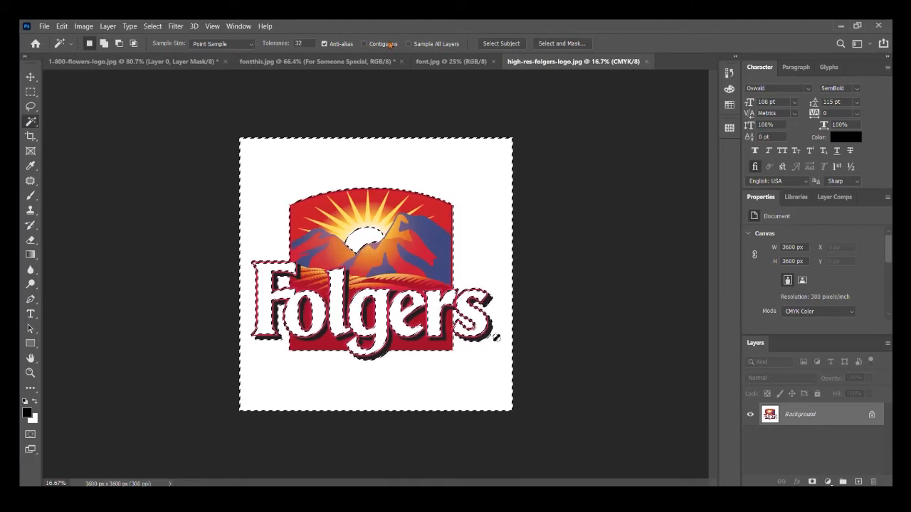
pyautogui.hotkey('ctrl', 'd')
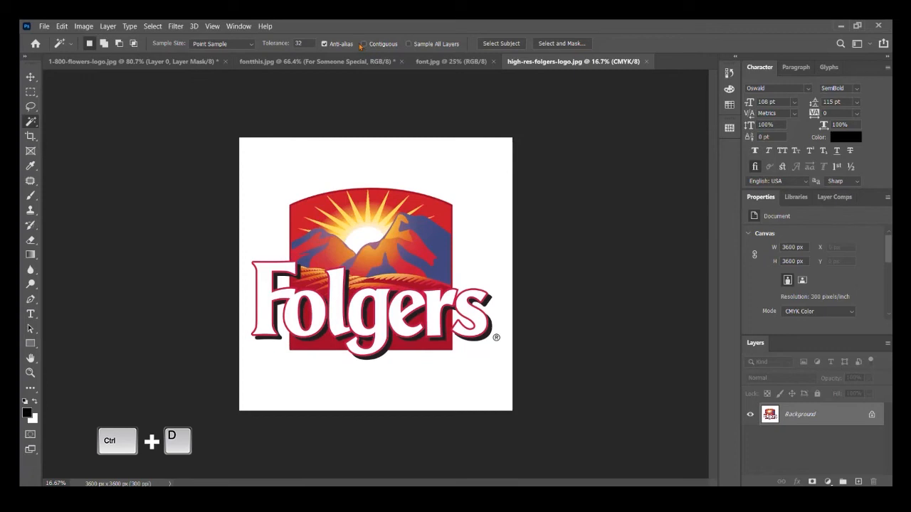
# Select the white background with the Magic Wand set to Contiguous, adding the enclosed white gaps around the Folgers letters
pyautogui.click(458, 169)
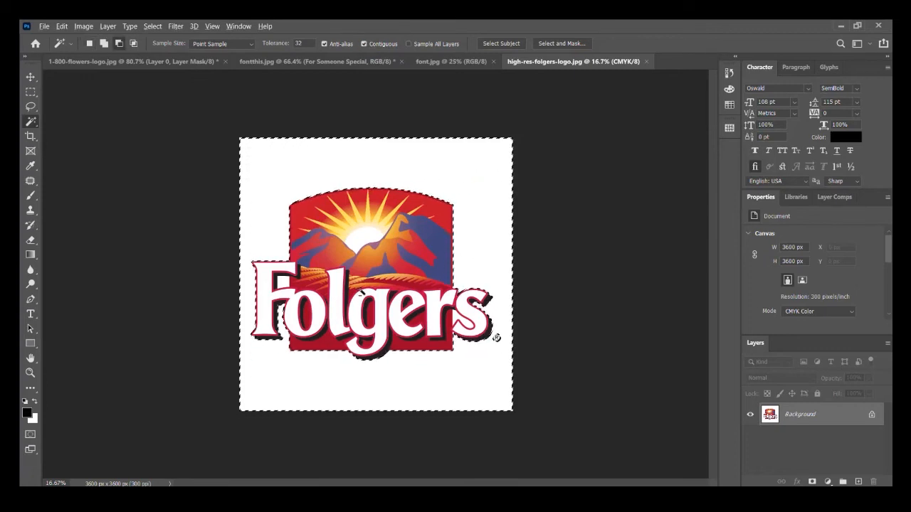
pyautogui.scroll(1, 233, 305)
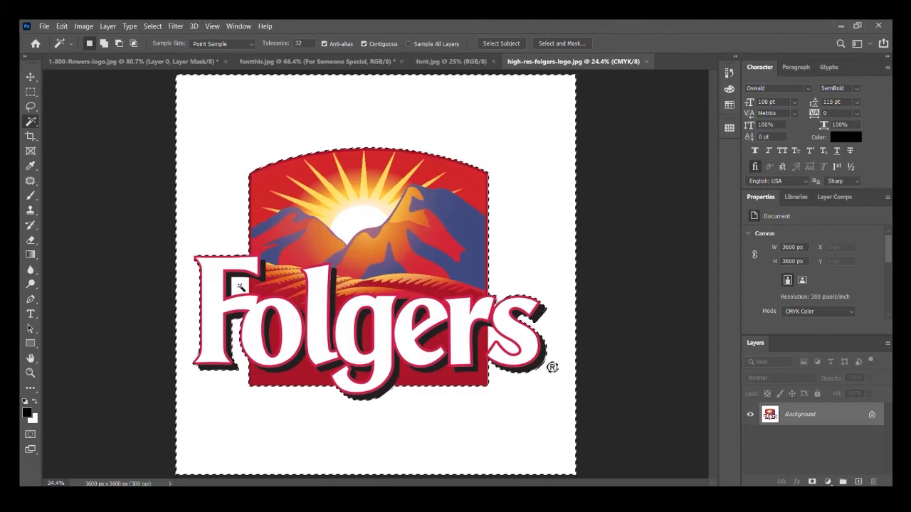
pyautogui.press('shift')
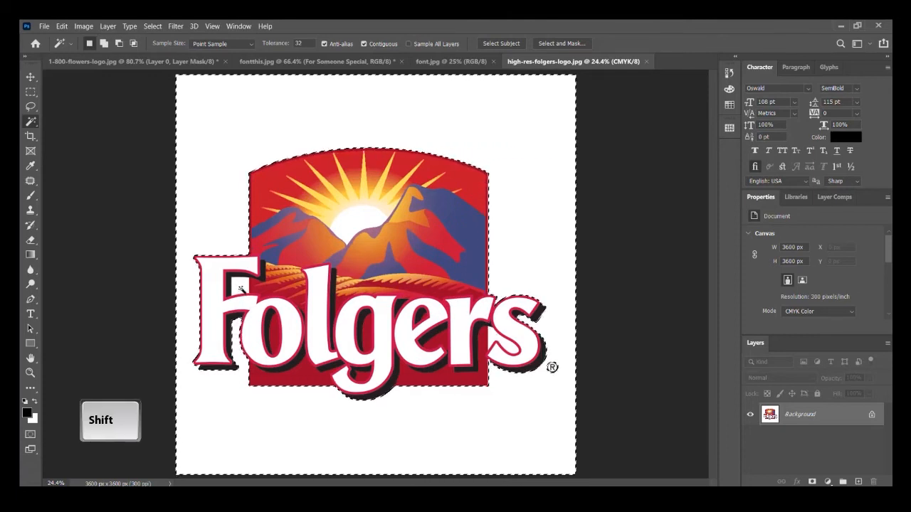
pyautogui.keyDown('shift'); pyautogui.click(496, 337); pyautogui.keyUp('shift')
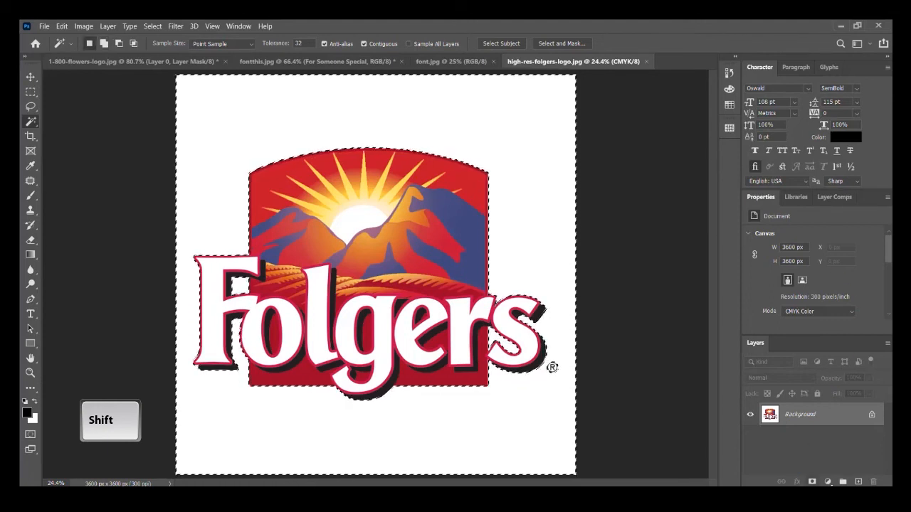
# Mask the Folgers logo layer from the selection and invert the mask to hide the white background
pyautogui.click(812, 482)
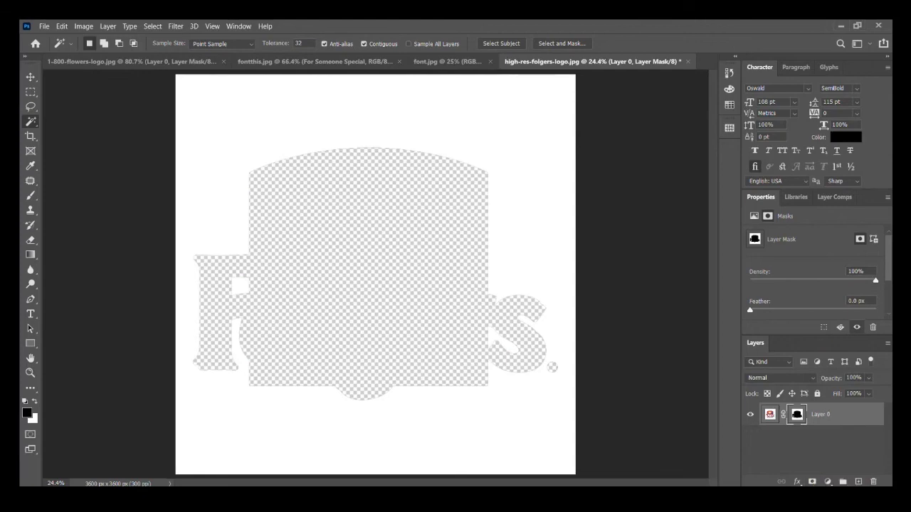
pyautogui.moveTo(889, 258); pyautogui.dragTo(889, 301)
pyautogui.click(858, 309)
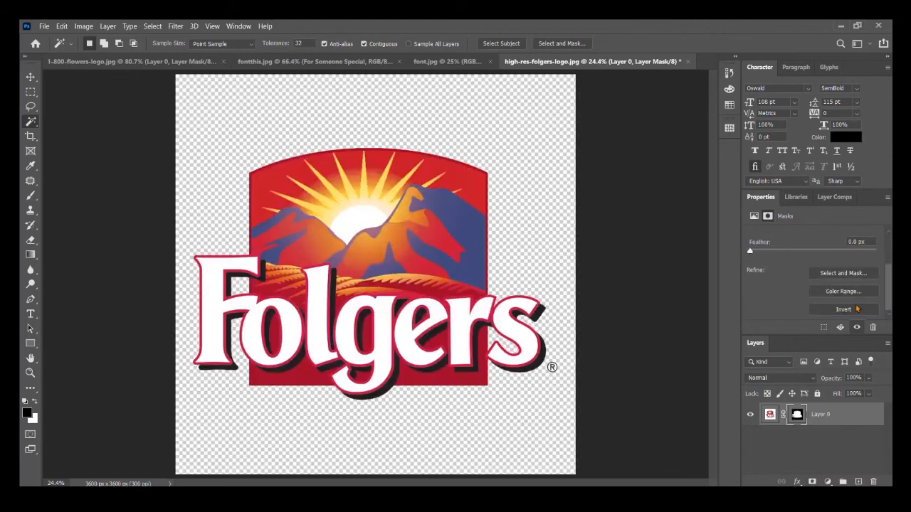
pyautogui.press('v')
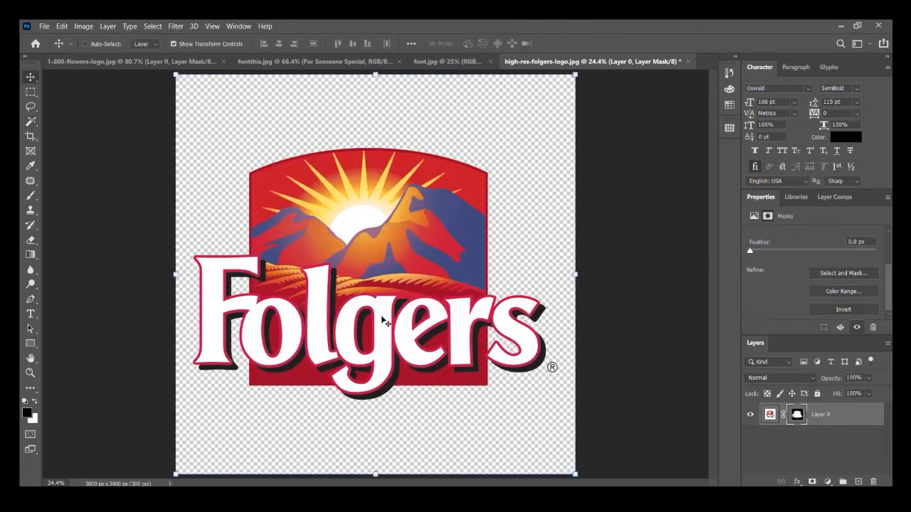
# Switch to font.jpg and set the crop height to 630 px for a 1200 x 630 px crop
pyautogui.click(449, 61)
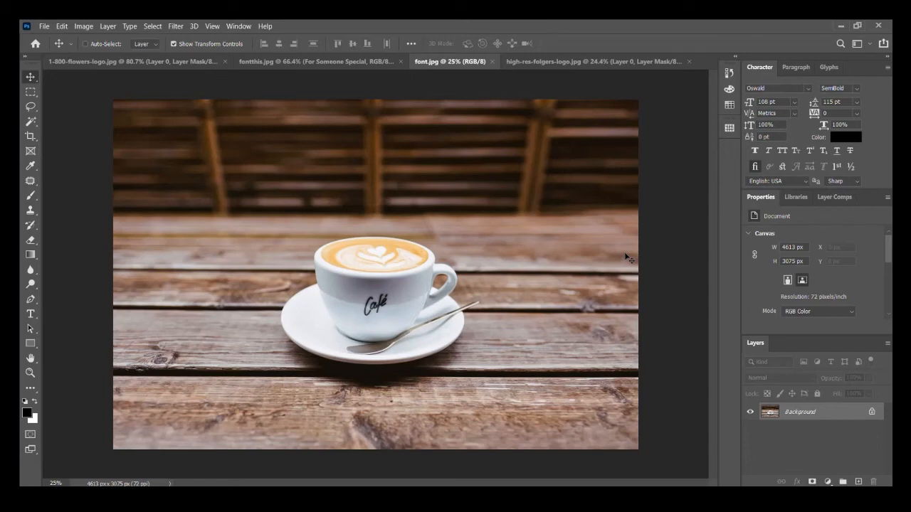
pyautogui.click(30, 137)
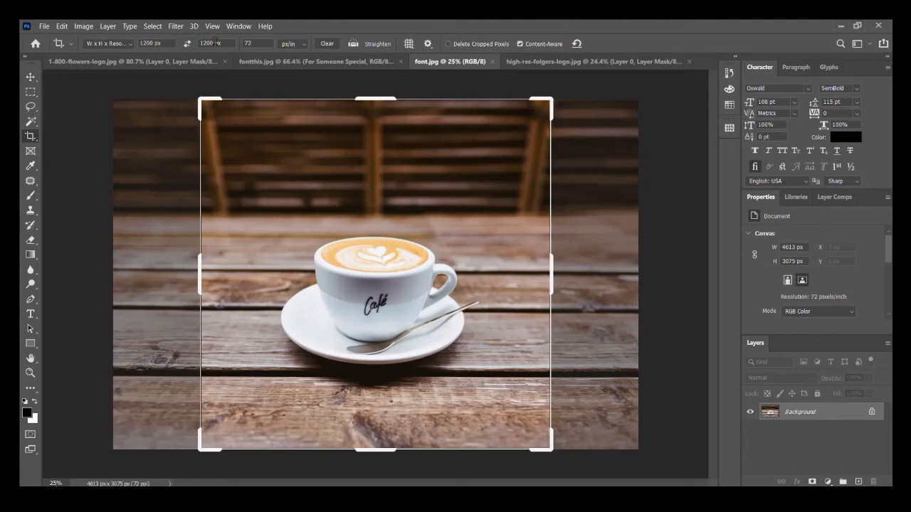
pyautogui.click(215, 42)
pyautogui.write('630px')
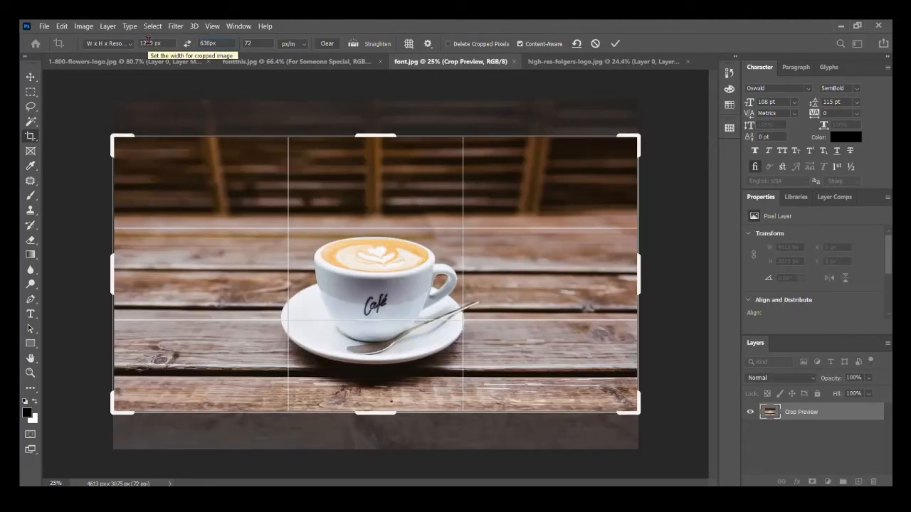
# Try a Content-Aware crop with the coffee cup shifted toward the right side of the frame, and undo it
pyautogui.moveTo(302, 289); pyautogui.dragTo(531, 304)
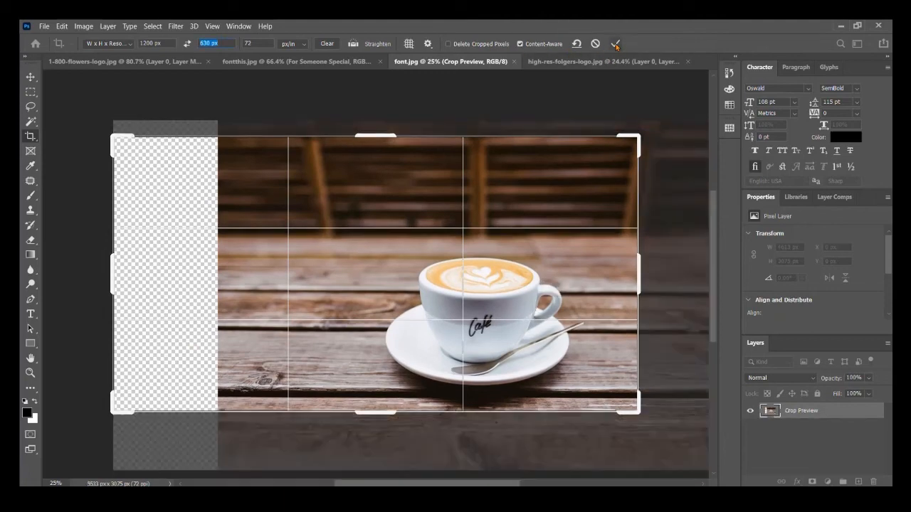
pyautogui.click(616, 45)
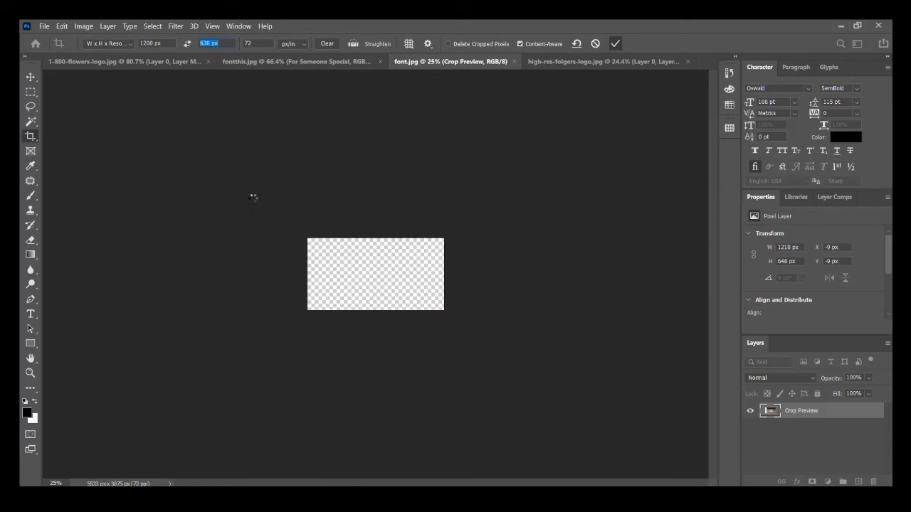
pyautogui.hotkey('ctrl', '0')
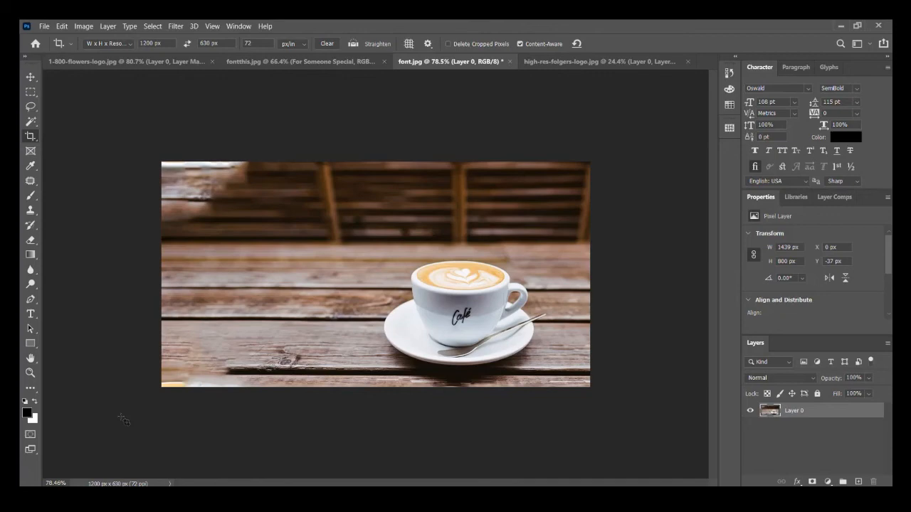
pyautogui.hotkey('ctrl', 'z')
# Crop the photo to 1200 x 630 px without Content-Aware, placing the cup right of center with an empty strip on the left
pyautogui.scroll(-6, 293, 318)
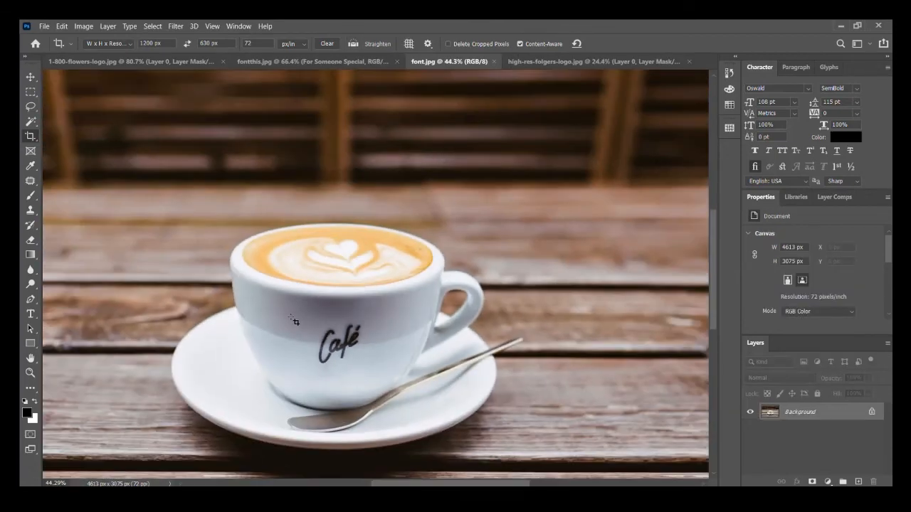
pyautogui.scroll(-5, 293, 317)
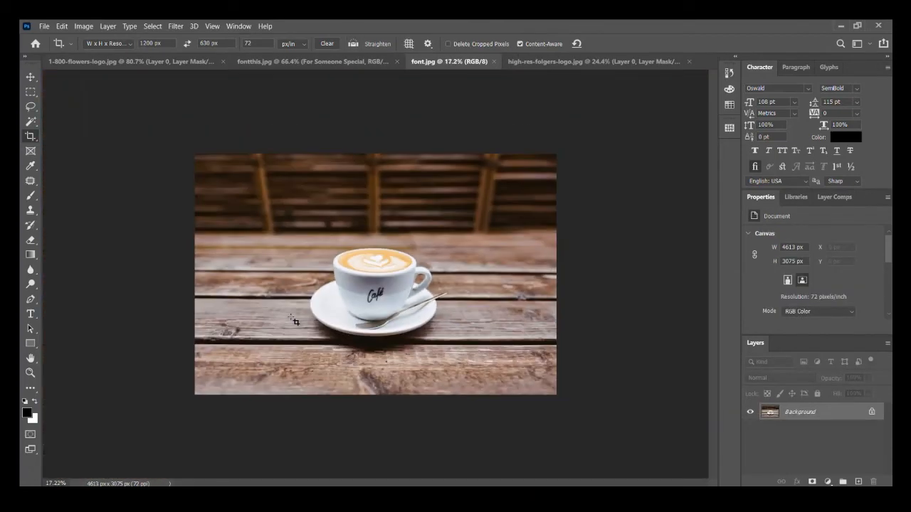
pyautogui.click(30, 137)
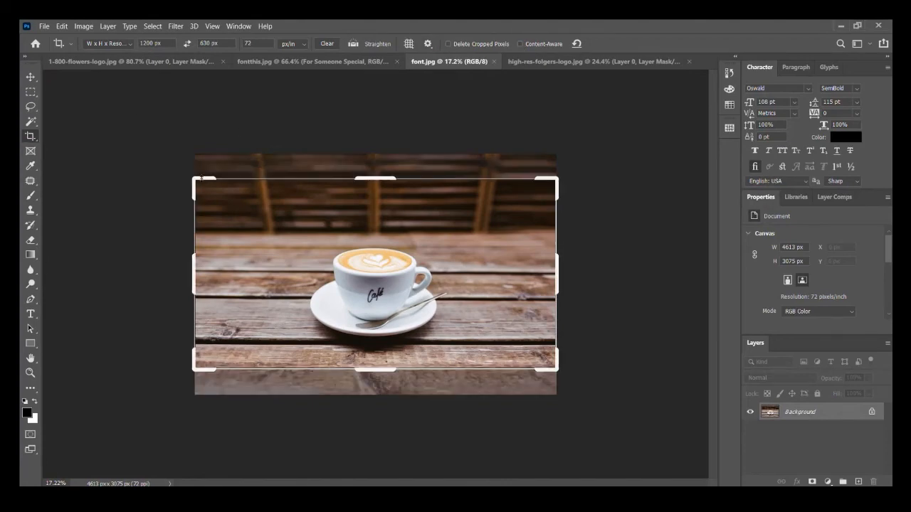
pyautogui.moveTo(192, 181); pyautogui.dragTo(155, 192)
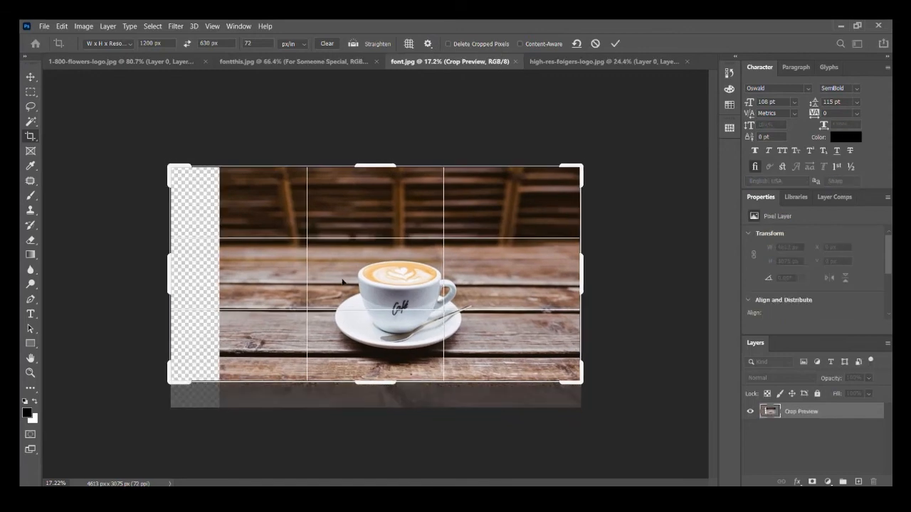
pyautogui.moveTo(358, 291); pyautogui.dragTo(390, 297)
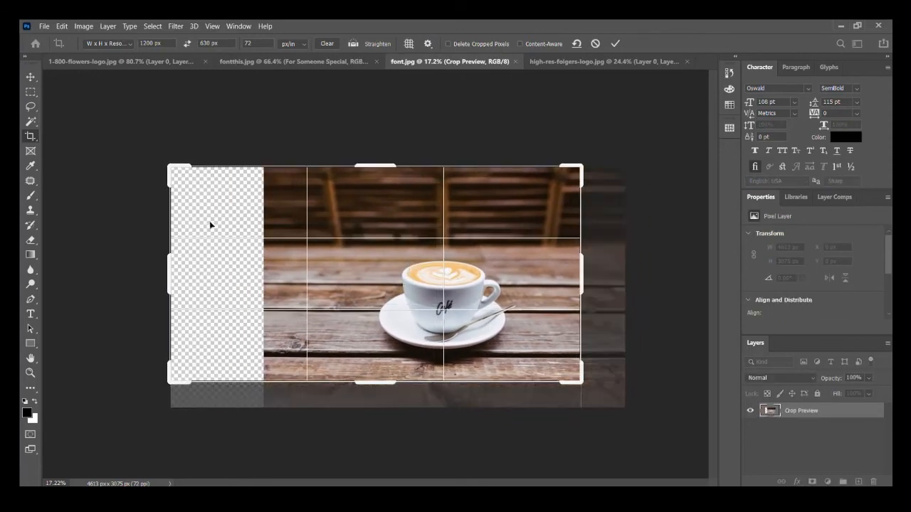
pyautogui.click(615, 43)
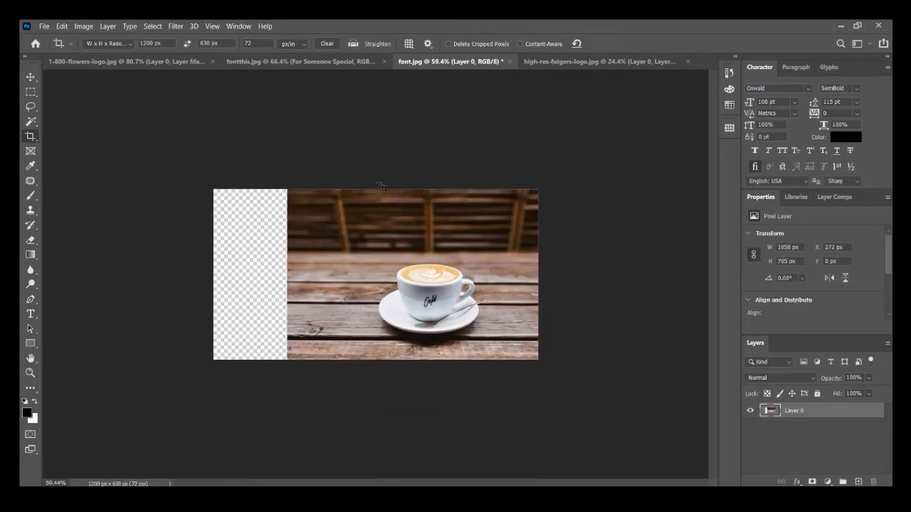
# Select the empty strip on the photo's left, fill it with Content-Aware Fill on the current layer, and deselect
pyautogui.click(31, 92)
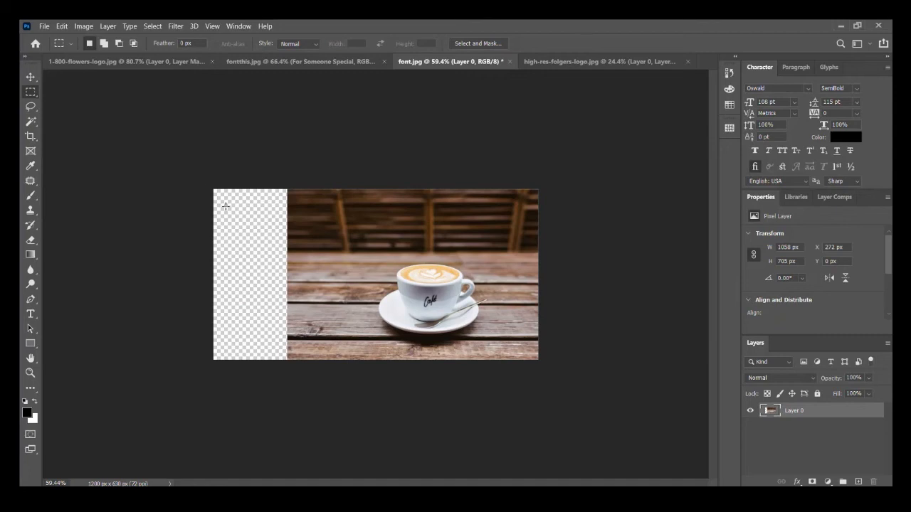
pyautogui.moveTo(214, 190); pyautogui.dragTo(287, 377)
pyautogui.click(62, 26)
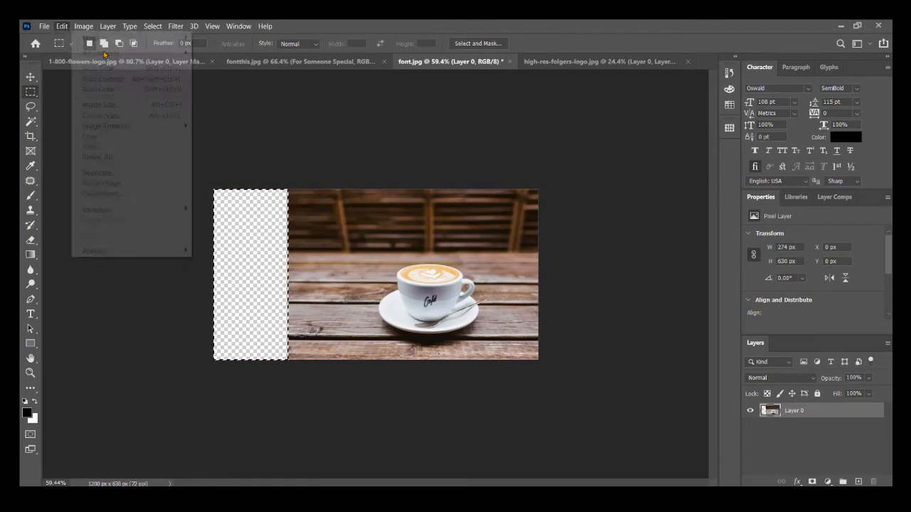
pyautogui.moveTo(65, 27)
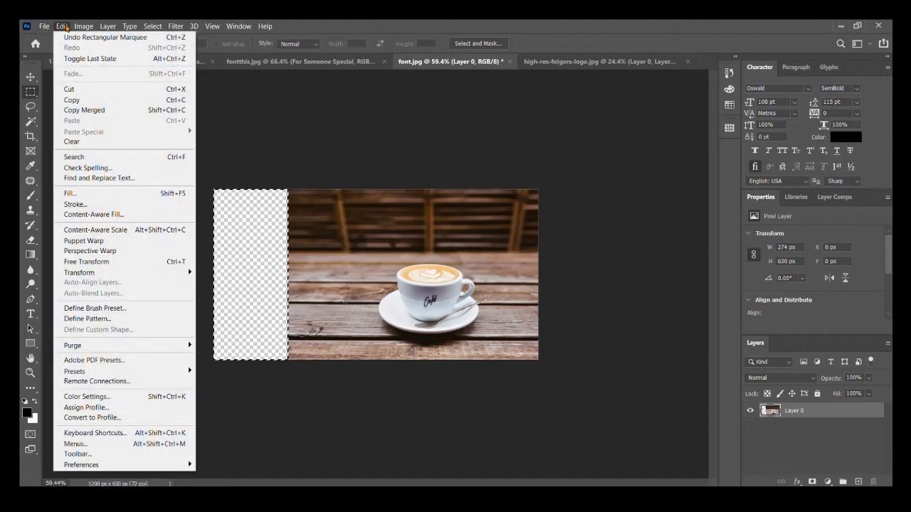
pyautogui.click(85, 215)
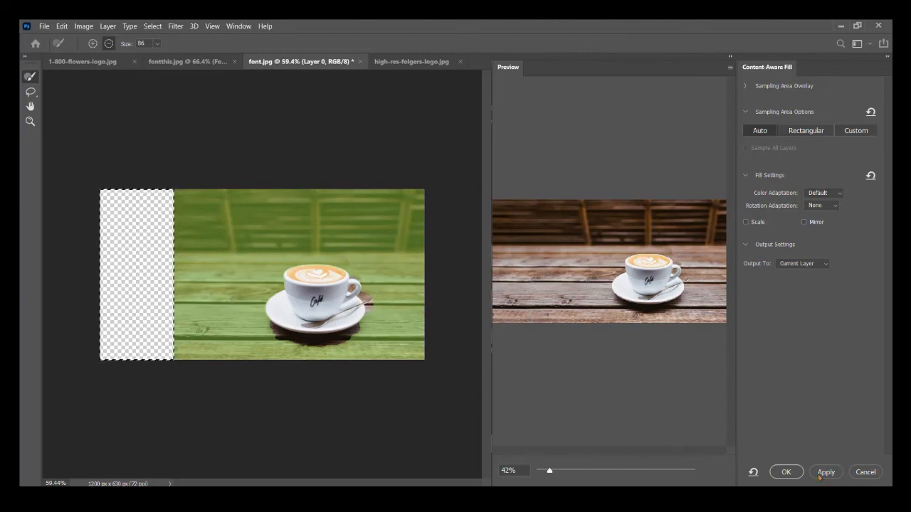
pyautogui.click(785, 472)
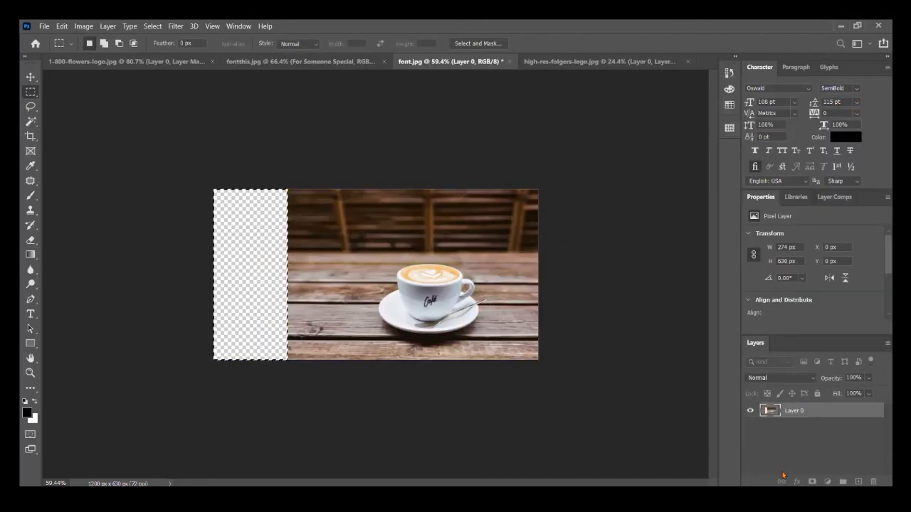
pyautogui.click(28, 79)
pyautogui.hotkey('ctrl', 'd')
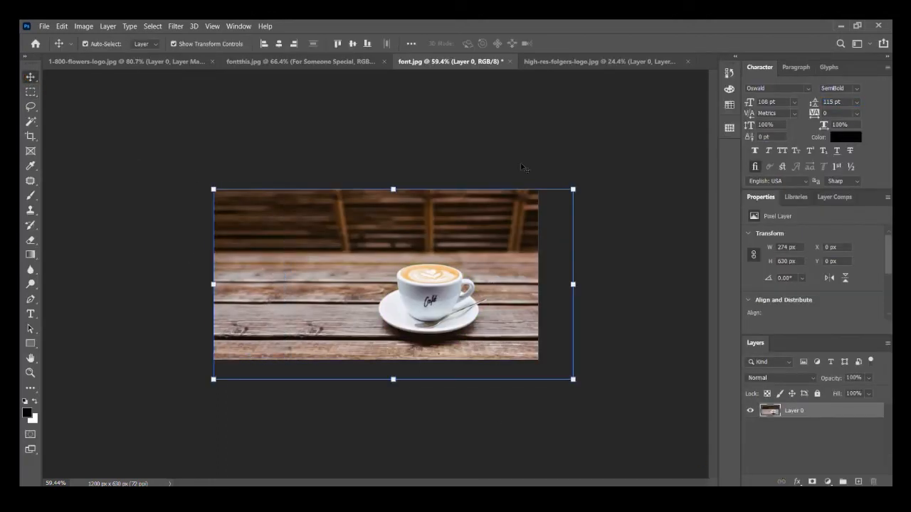
# Copy the masked Folgers logo into font.jpg, scale it to 15.60%, and place it left of the coffee cup
pyautogui.click(582, 59)
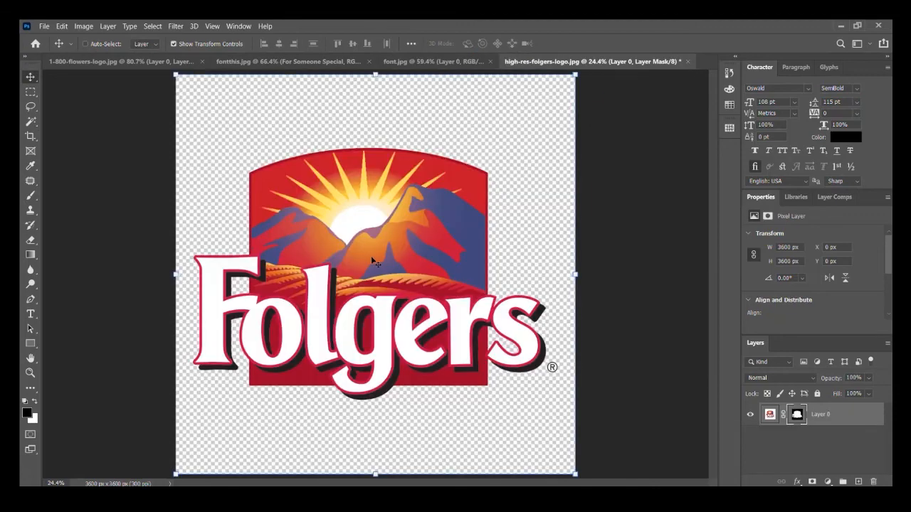
pyautogui.moveTo(514, 178); pyautogui.dragTo(303, 278)
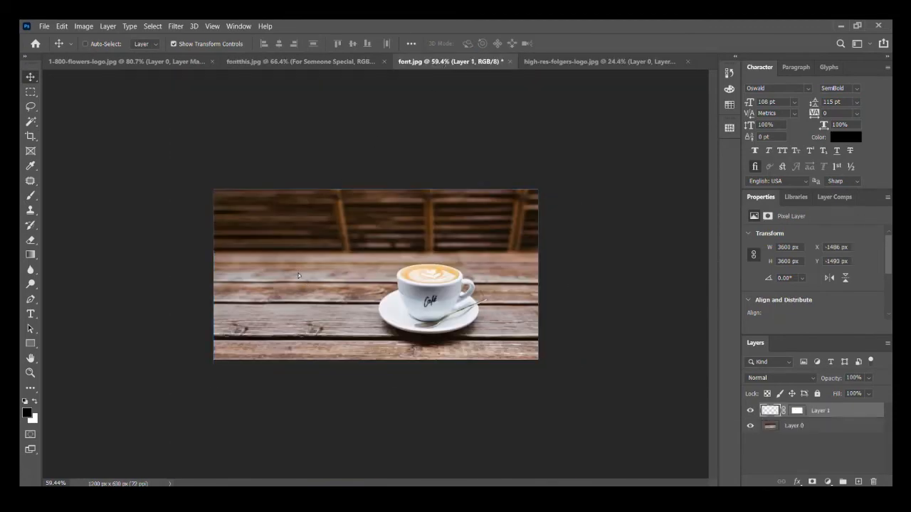
pyautogui.hotkey('ctrl', '0')
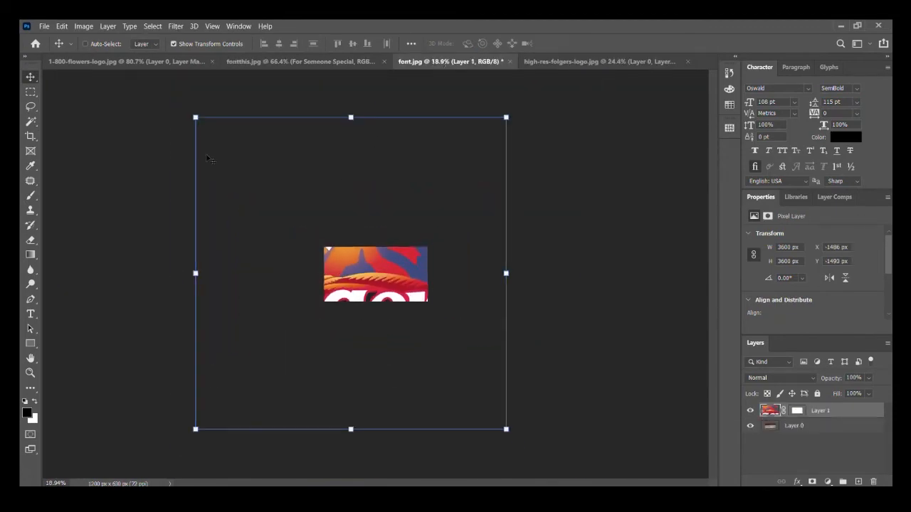
pyautogui.hotkey('ctrl', 't')
pyautogui.moveTo(196, 117); pyautogui.dragTo(458, 381)
pyautogui.moveTo(496, 415); pyautogui.dragTo(370, 288)
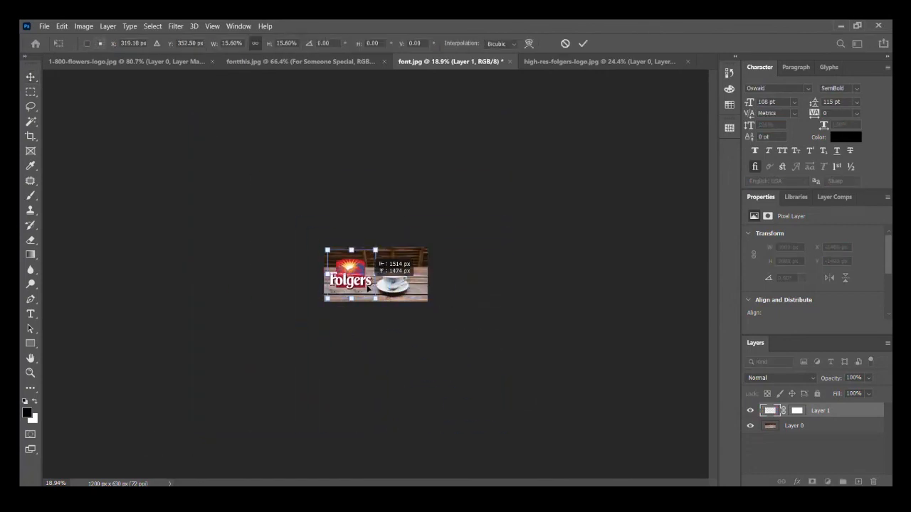
pyautogui.hotkey('ctrl', '+')
pyautogui.hotkey('ctrl', '+')
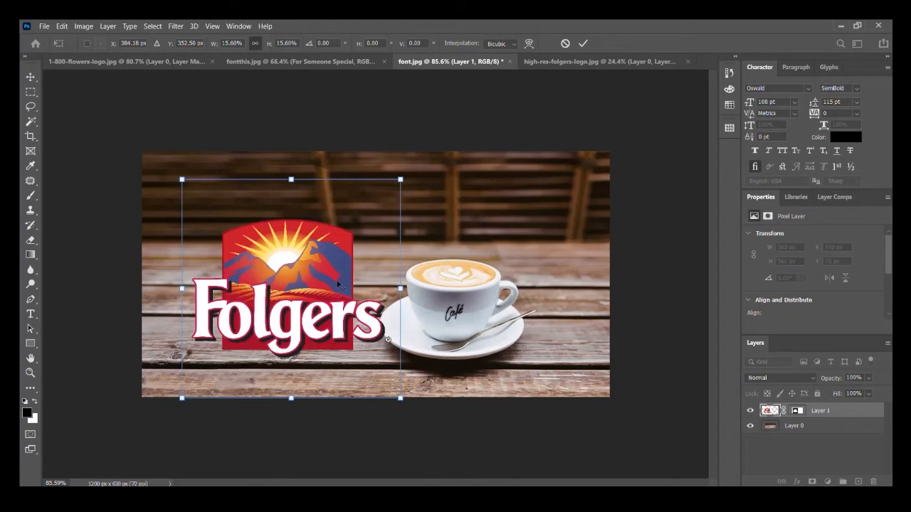
pyautogui.scroll(2, 338, 284)
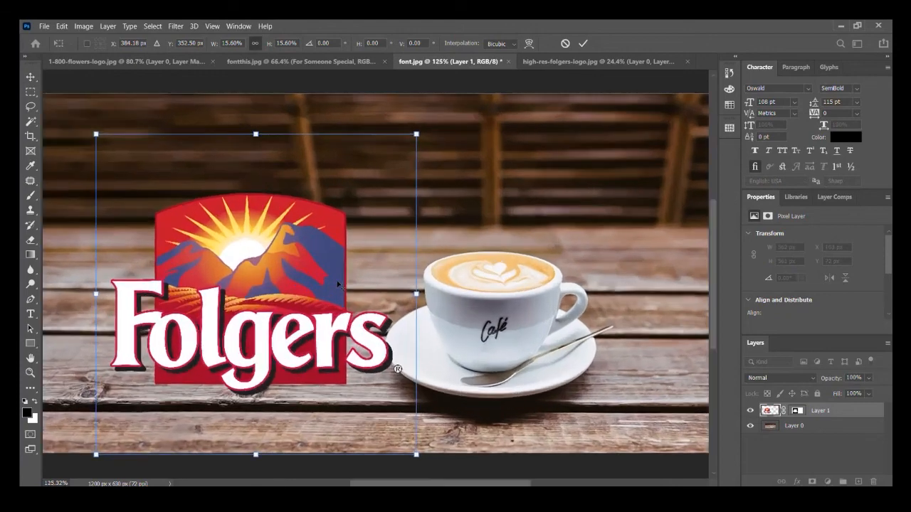
pyautogui.click(582, 44)
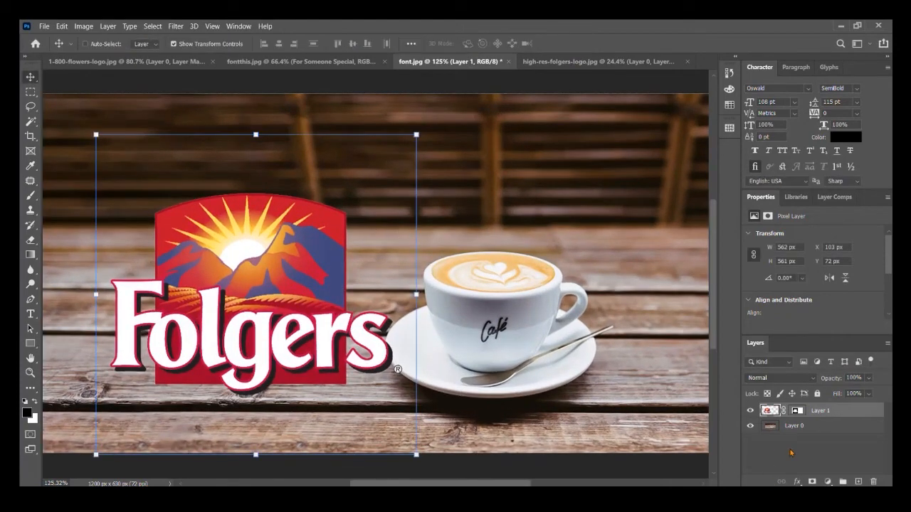
# Try painting a straight black brush line down through the layer mask in high-res-folgers-logo.jpg, and undo it
pyautogui.click(774, 430)
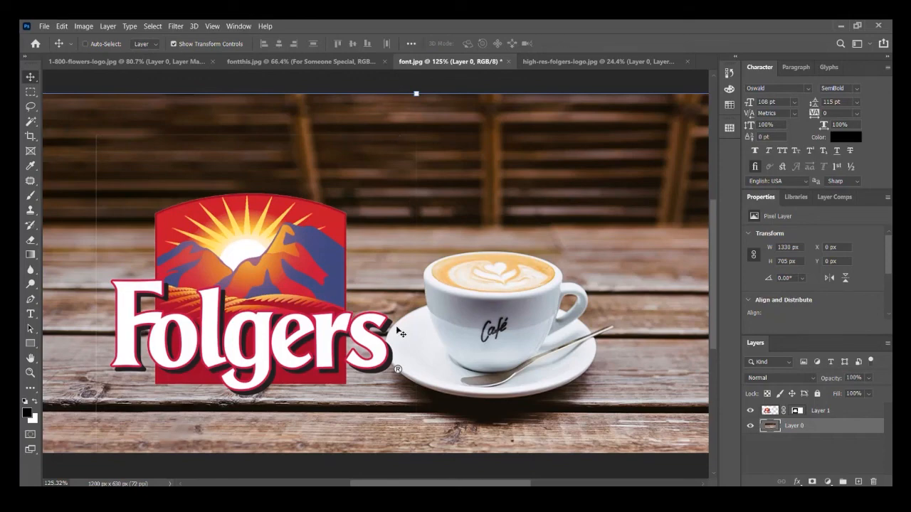
pyautogui.click(589, 64)
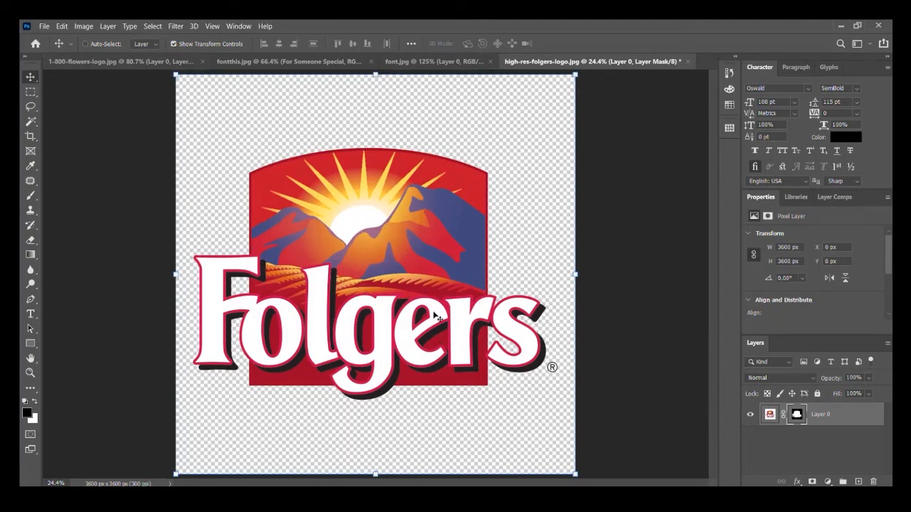
pyautogui.scroll(-1, 359, 274)
pyautogui.click(796, 414)
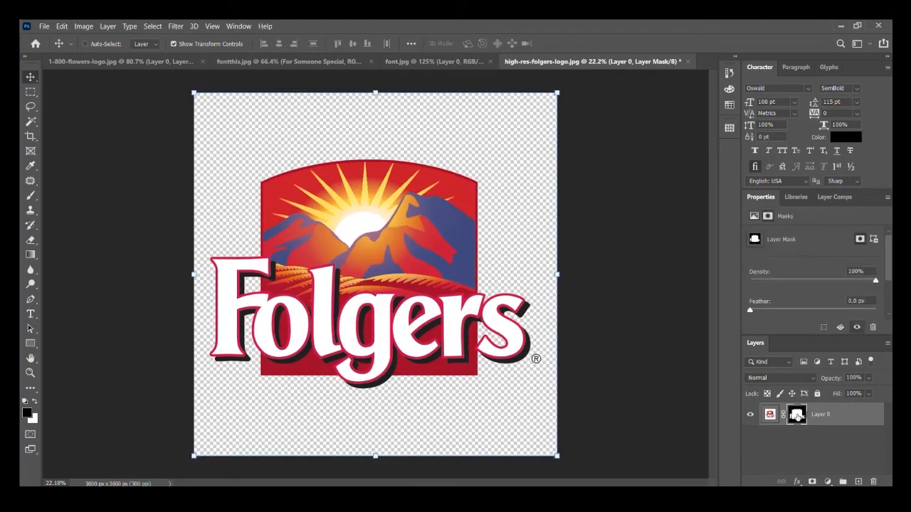
pyautogui.click(30, 195)
pyautogui.click(104, 43)
pyautogui.click(107, 40)
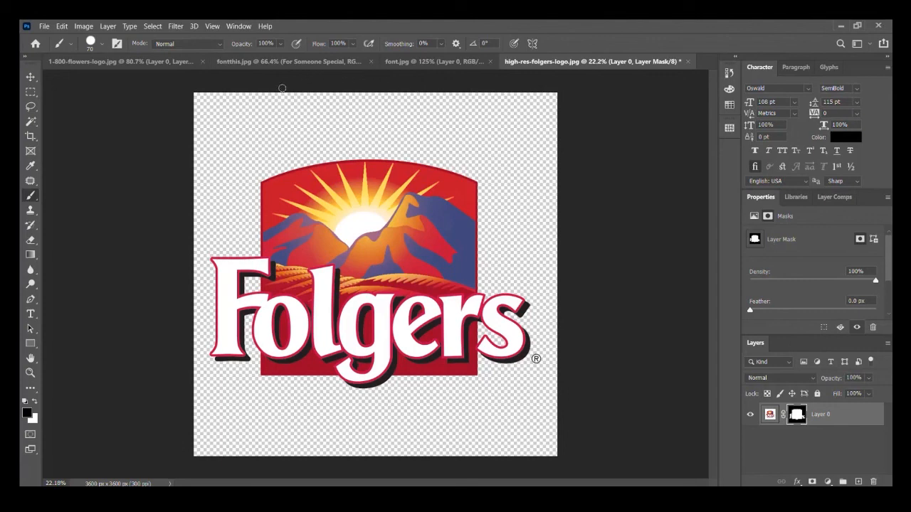
pyautogui.moveTo(182, 94); pyautogui.dragTo(186, 94)
pyautogui.press('shift')
pyautogui.press('shift')
pyautogui.keyDown('shift'); pyautogui.click(356, 361); pyautogui.keyUp('shift')
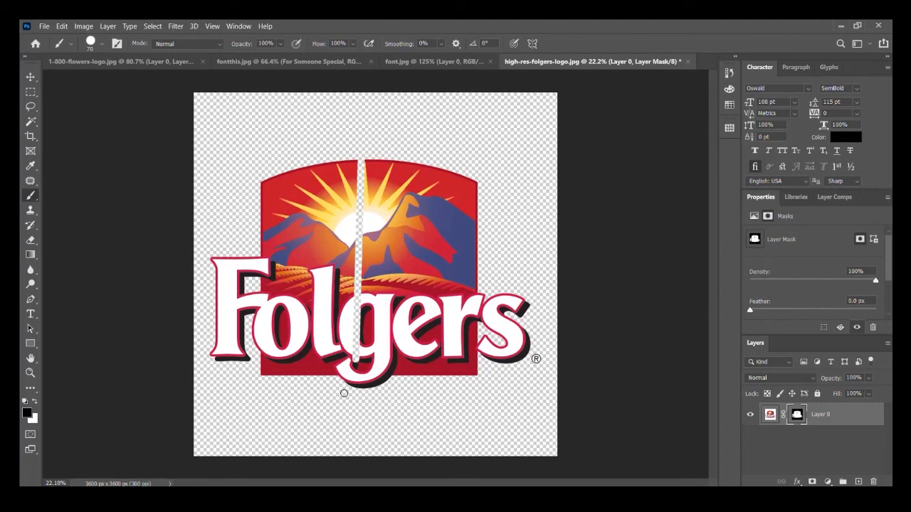
pyautogui.hotkey('ctrl', 'z')
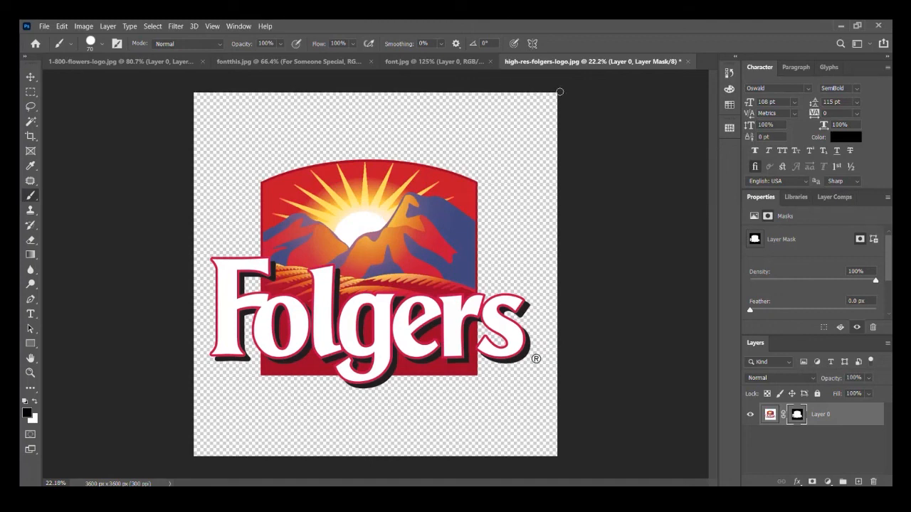
# Bring the masked Folgers logo into font.jpg at about 434 px wide, above and left of the coffee cup
pyautogui.click(31, 77)
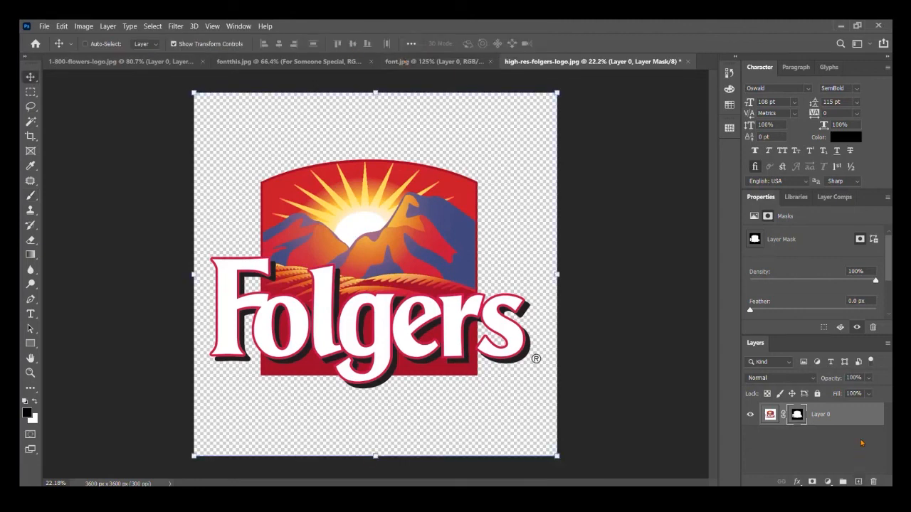
pyautogui.moveTo(353, 263); pyautogui.dragTo(171, 231)
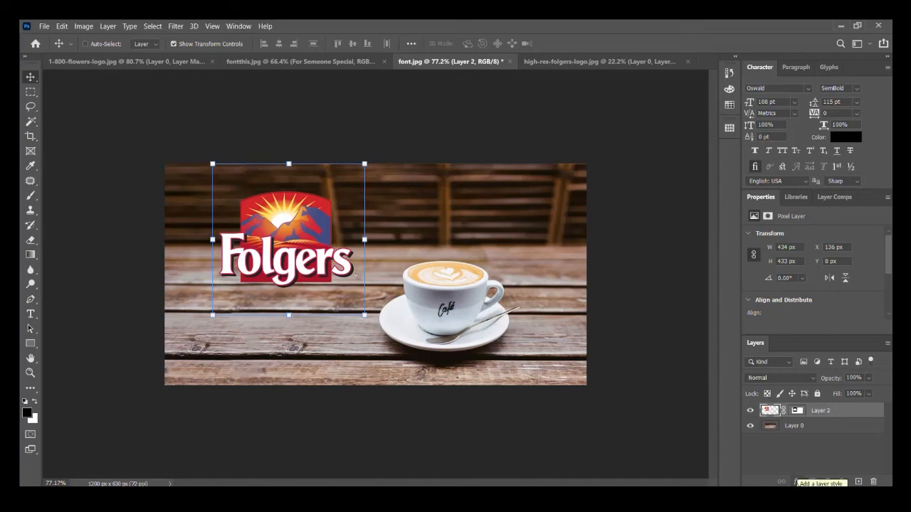
pyautogui.press('b')
# Add an Outer Glow to the Folgers logo layer and set its color to near-white f8fbf8
pyautogui.click(796, 482)
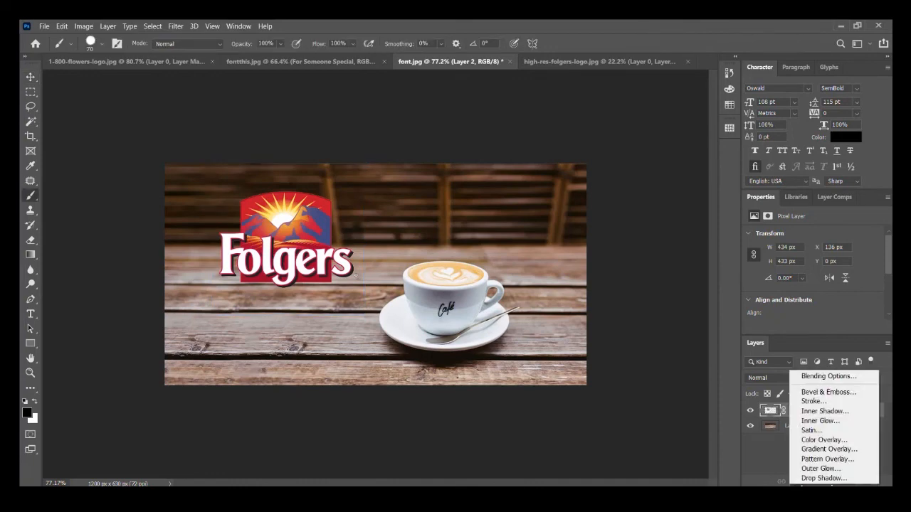
pyautogui.click(804, 468)
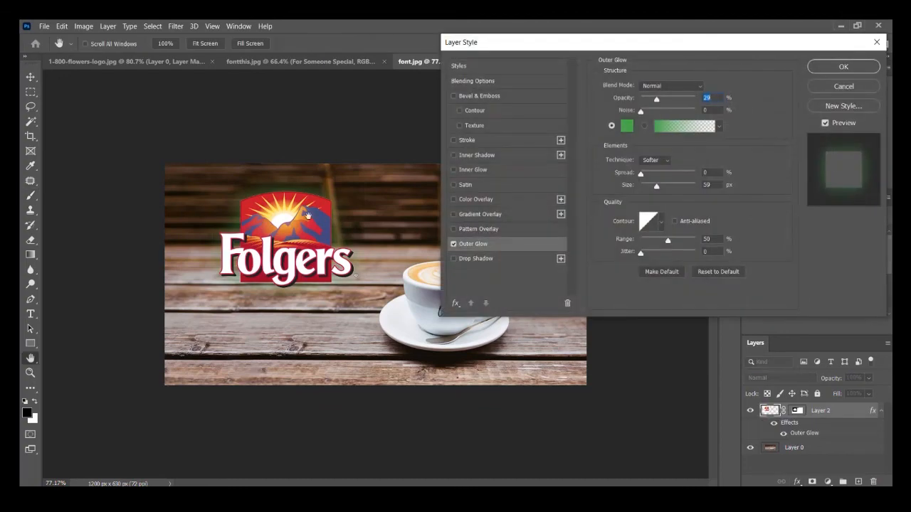
pyautogui.click(626, 125)
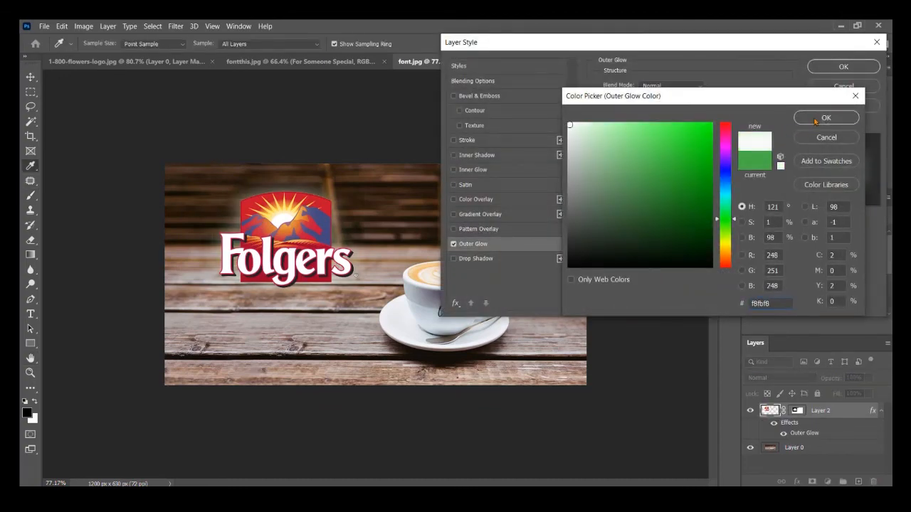
pyautogui.click(816, 119)
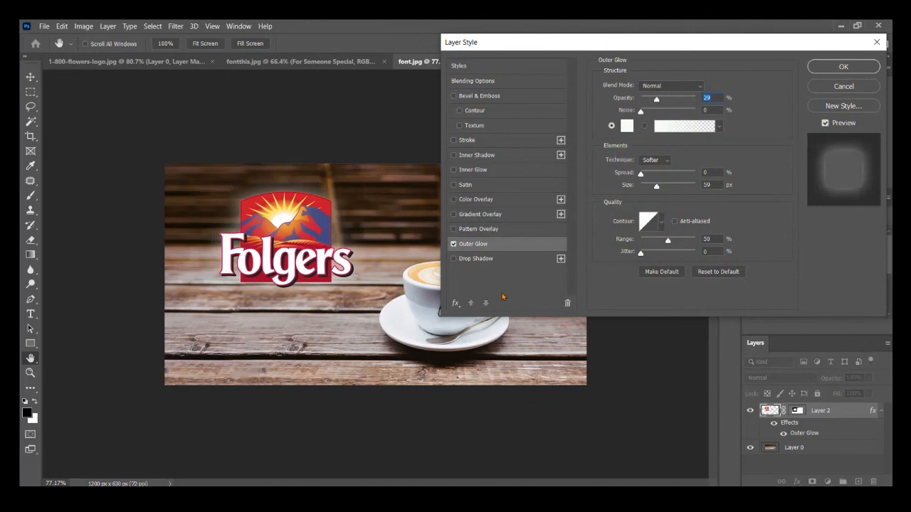
# Compare the Folgers logo with and without the white glow, and apply the layer style
pyautogui.click(825, 124)
pyautogui.click(825, 124)
pyautogui.click(825, 124)
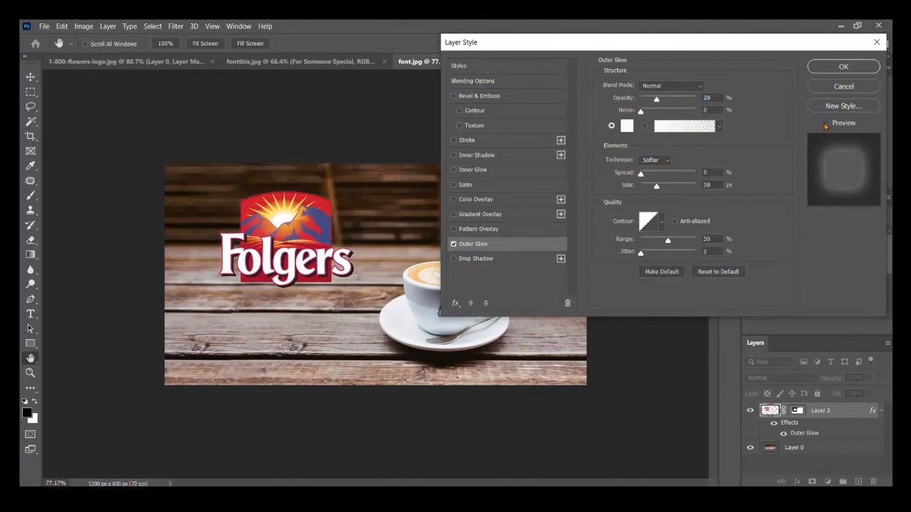
pyautogui.click(825, 124)
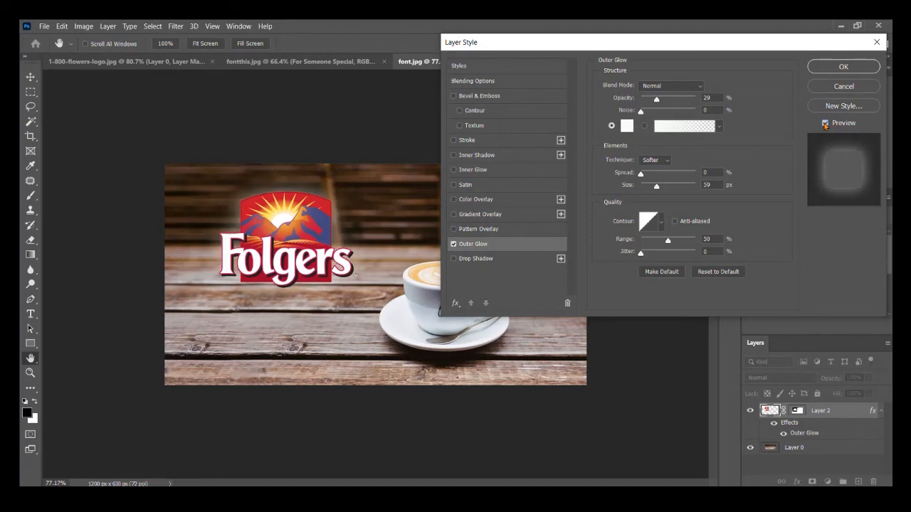
pyautogui.click(825, 124)
pyautogui.click(825, 123)
pyautogui.press('Return')
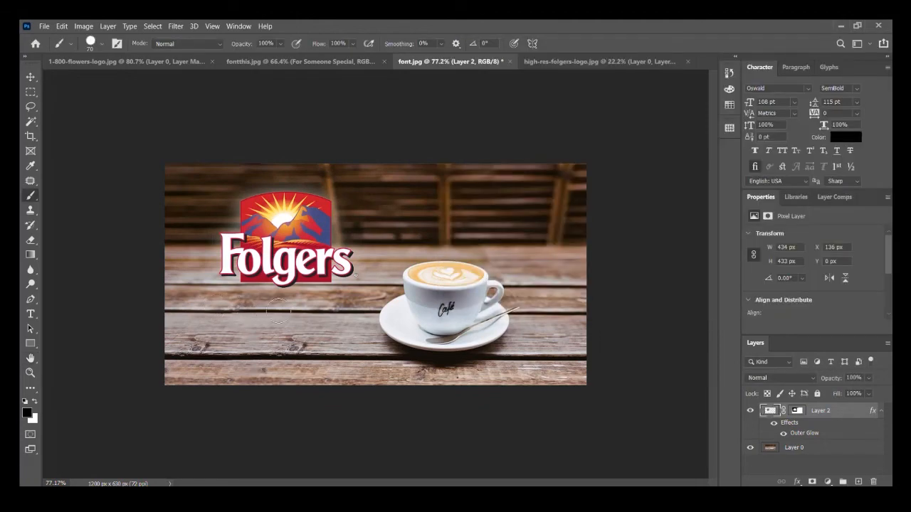